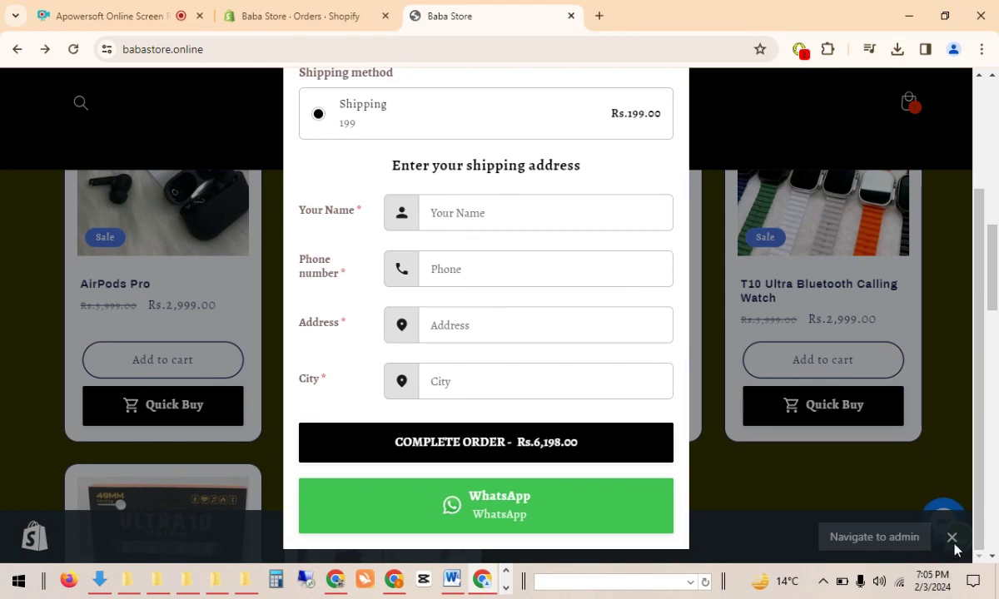
Step: Examine the name, phone, address and city fields of the Cash on Delivery order form, and close the form
left_click(488, 211)
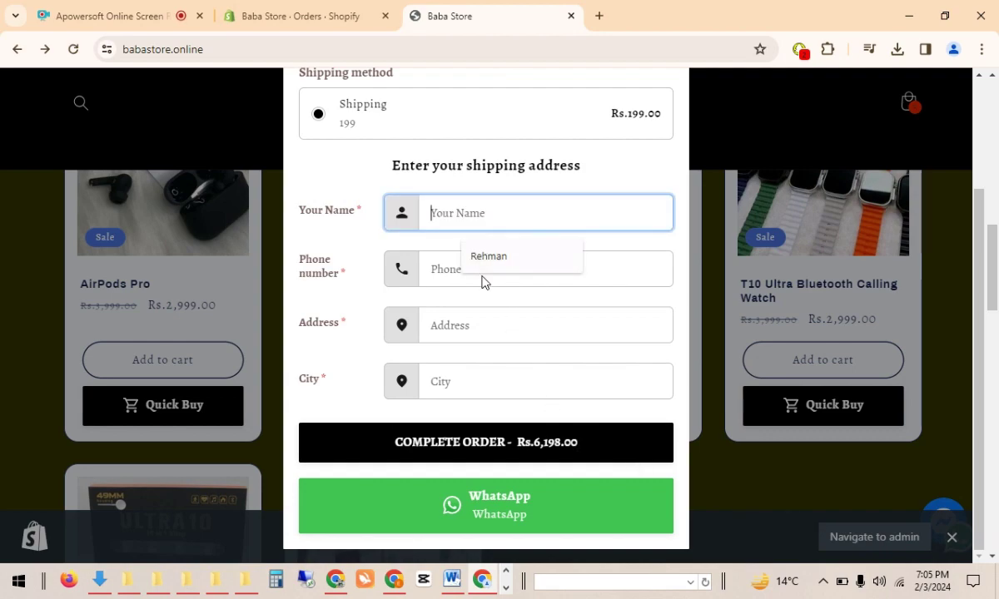
left_click(434, 275)
left_click(444, 325)
left_click(463, 374)
left_click(460, 381)
scroll(545, 353, "up", 3)
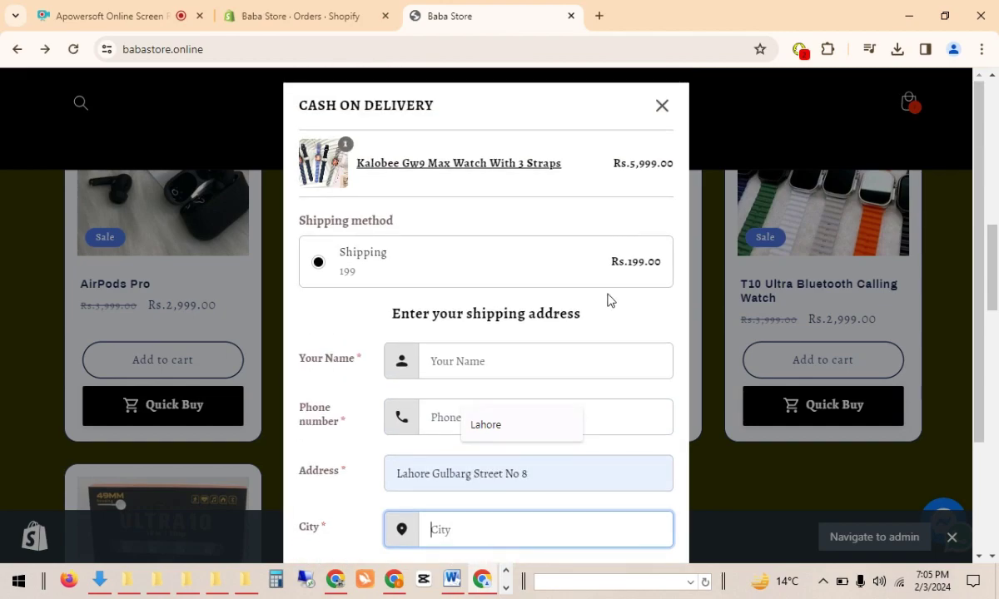
left_click(661, 105)
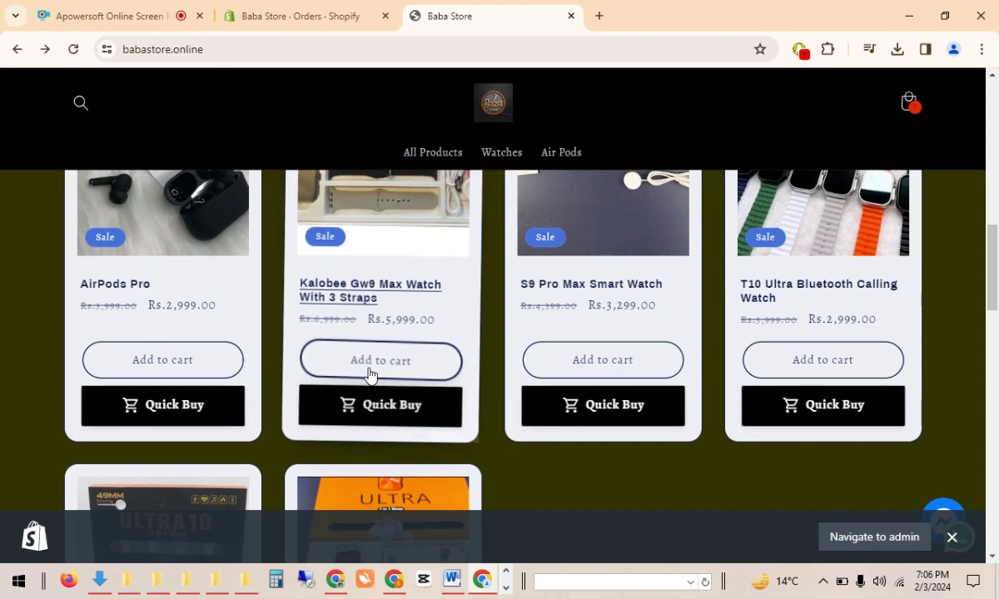
Step: Add the Kalobee Gw9 Max Watch With 3 Straps to the cart, and remove that product from the cart
left_click(951, 536)
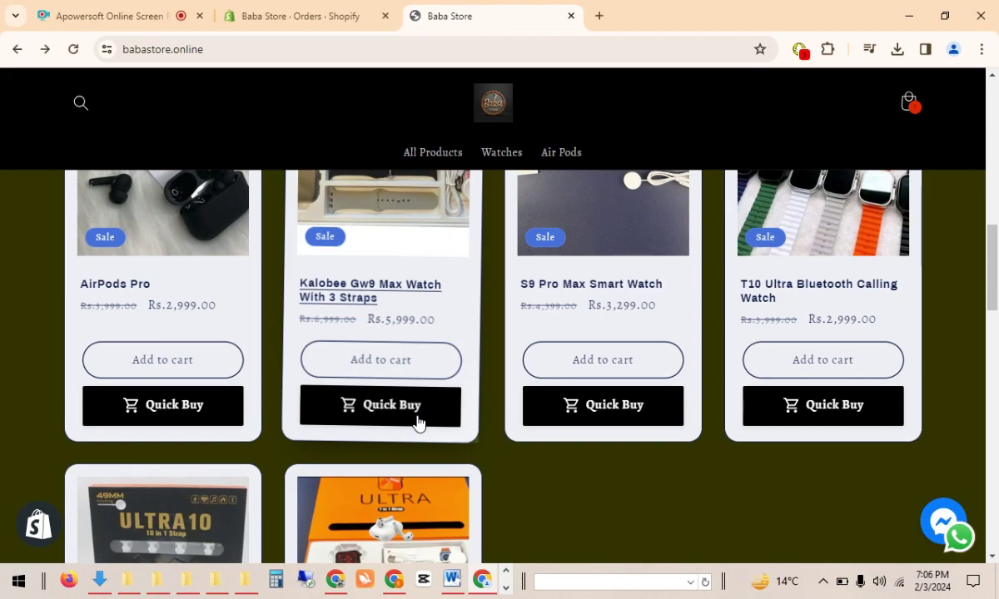
left_click(413, 377)
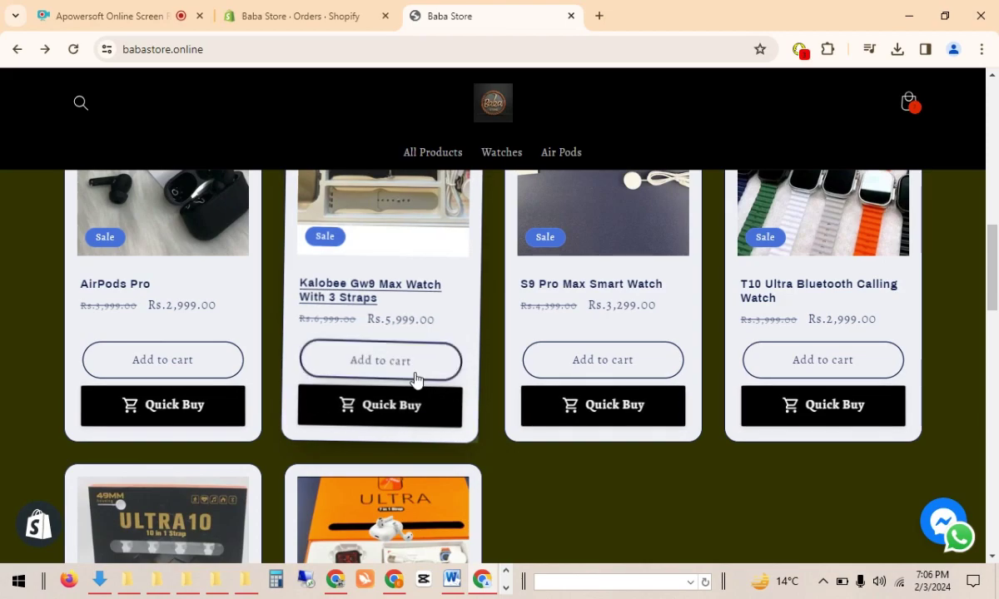
left_click(904, 115)
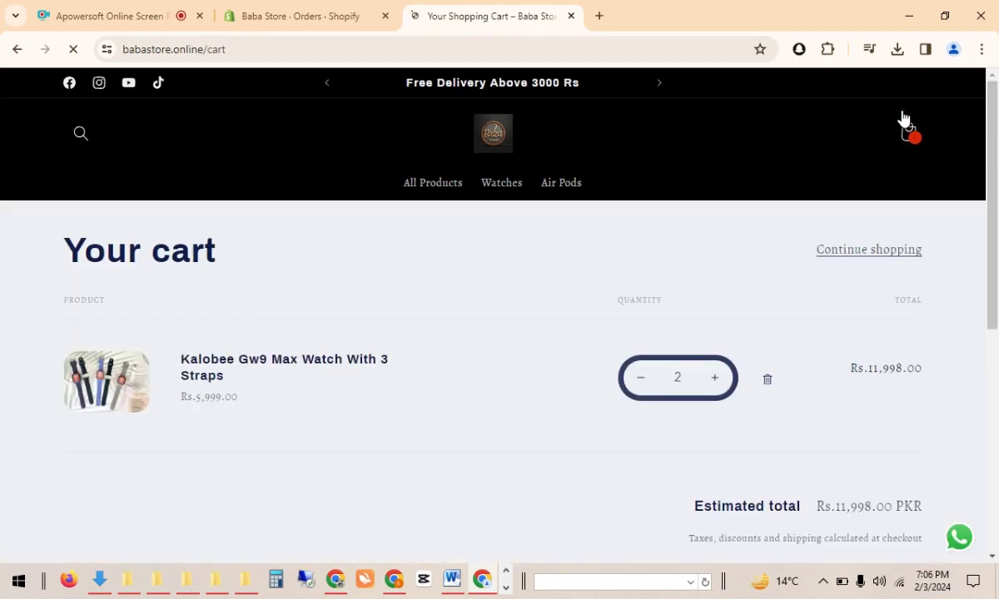
left_click(769, 381)
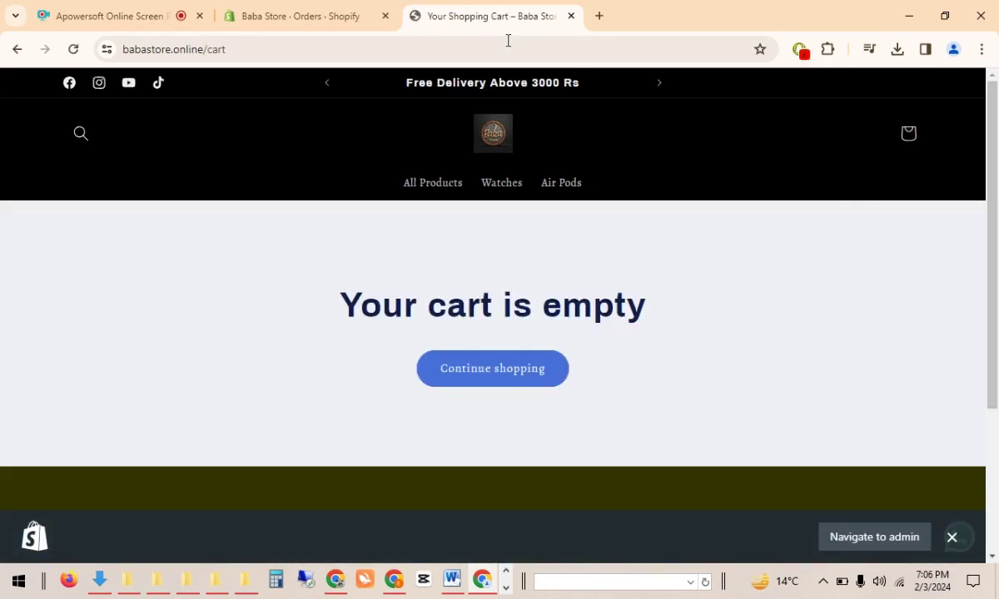
Step: Return to the storefront's product listing and add the Kalobee Gw9 Max Watch With 3 Straps to the cart
left_click(300, 16)
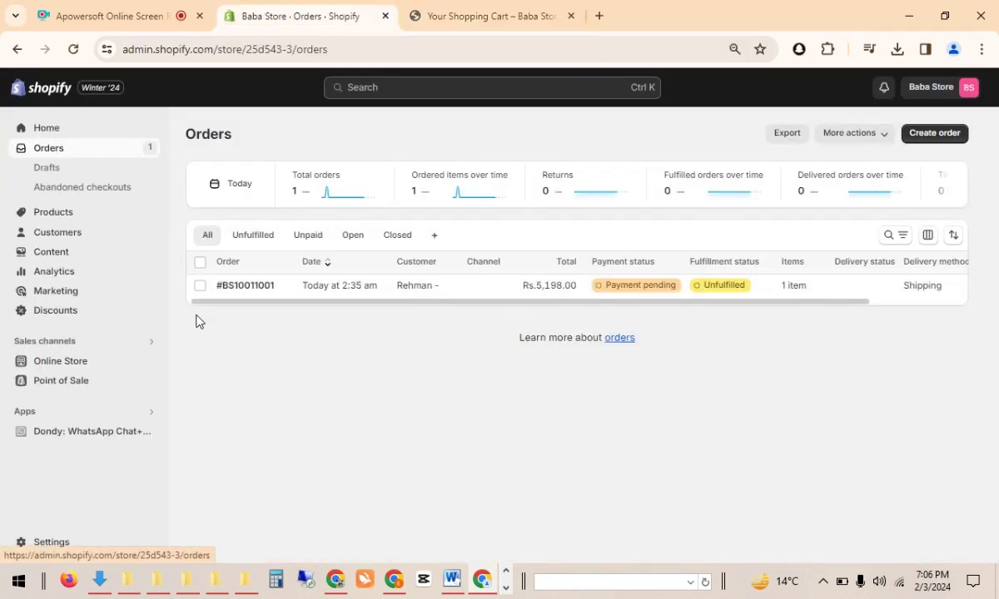
left_click(441, 12)
left_click(15, 52)
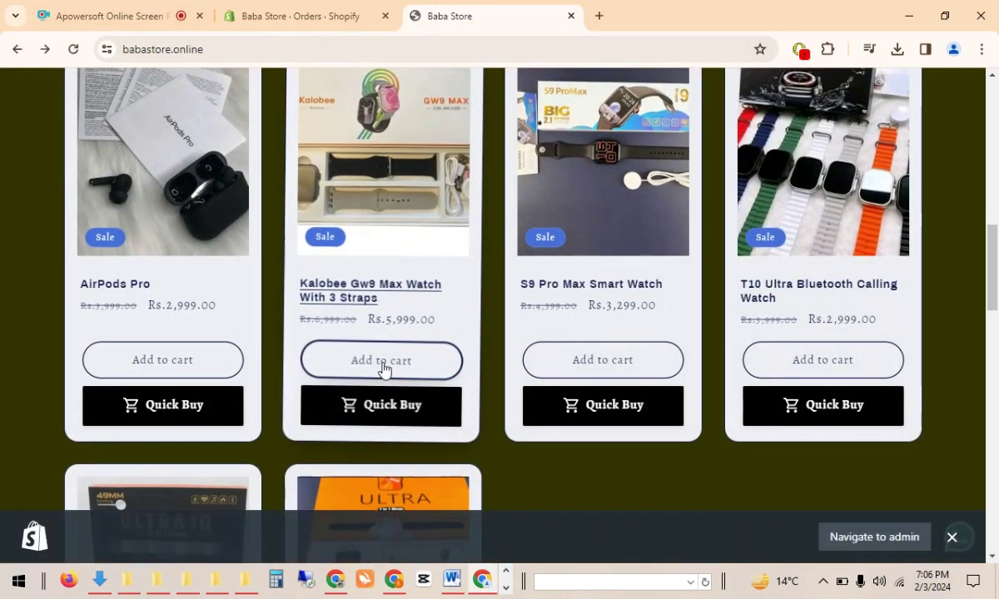
left_click(382, 369)
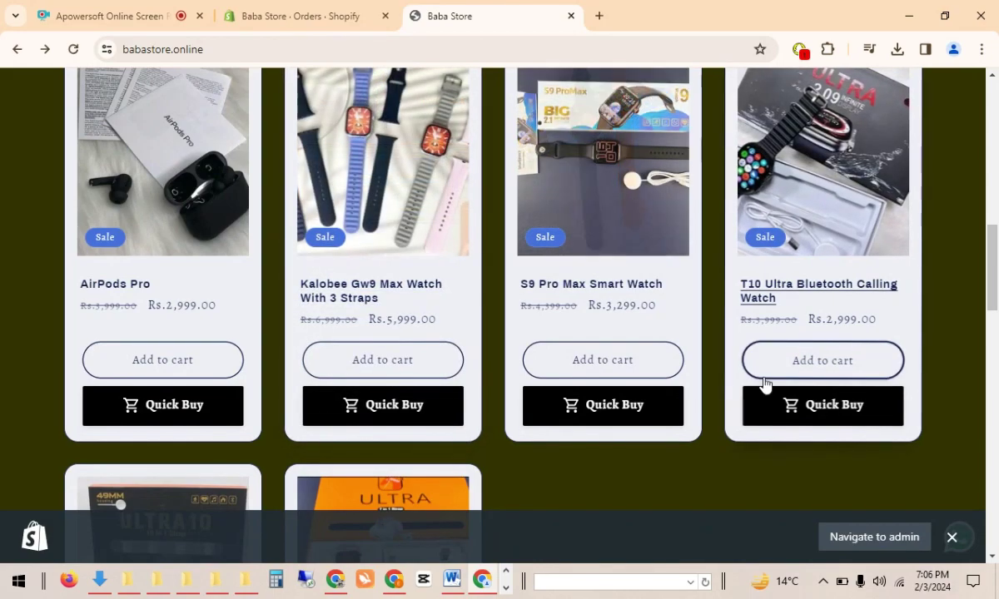
Step: Open the product page of the Kalobee Gw9 Max Watch With 3 Straps from the All Products section
left_click_drag(993, 308, 996, 187)
left_click(995, 480)
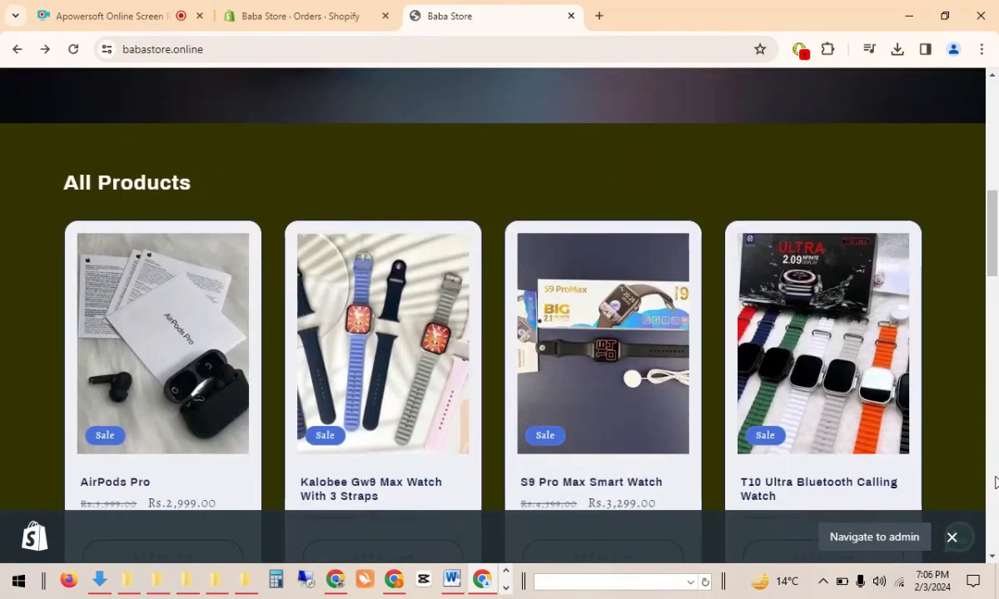
left_click(951, 536)
left_click(337, 369)
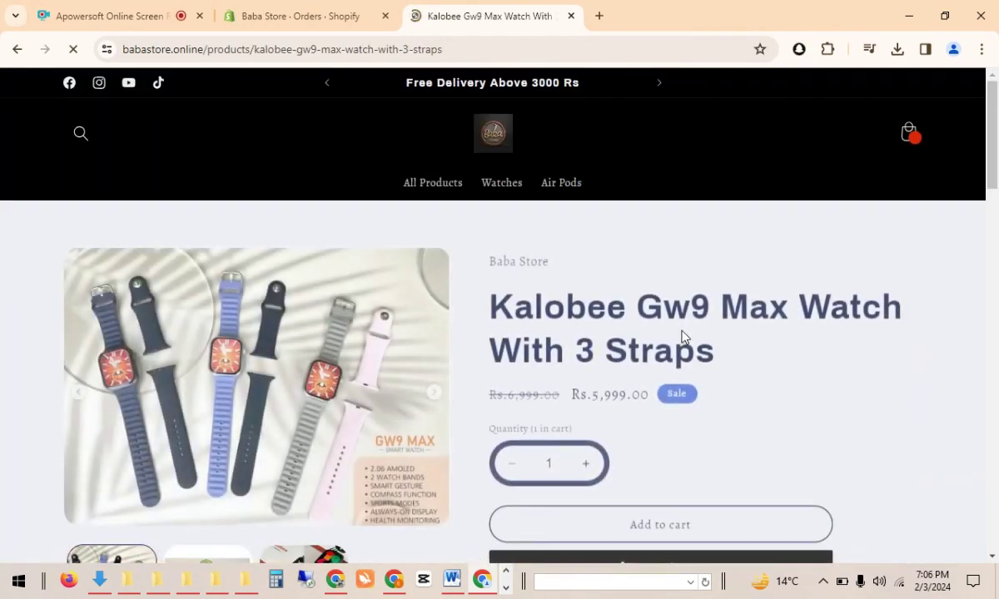
Step: Add one more Kalobee Gw9 Max Watch to the cart from its product page and proceed to checkout
left_click_drag(996, 123, 995, 197)
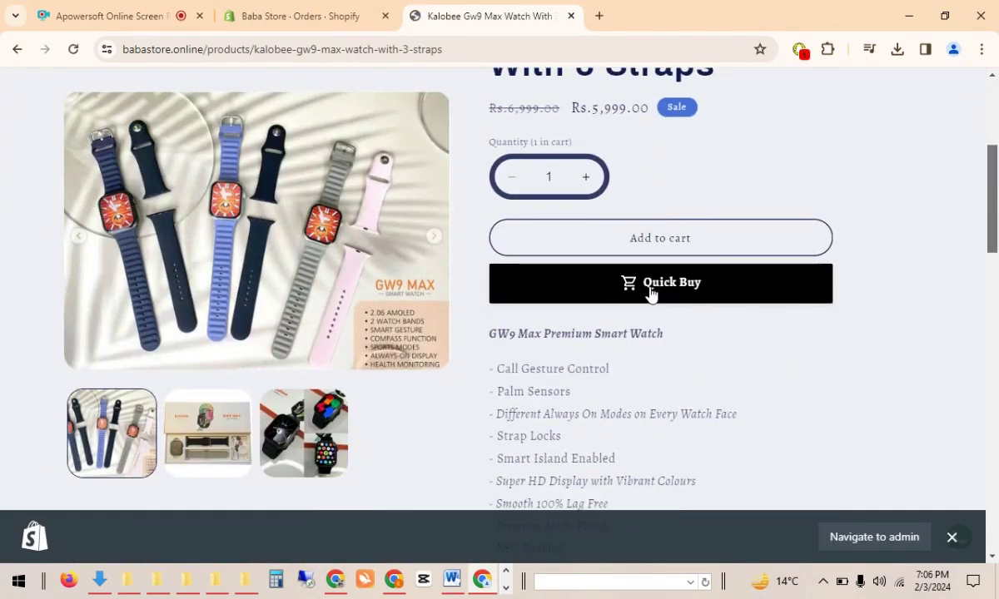
left_click(652, 234)
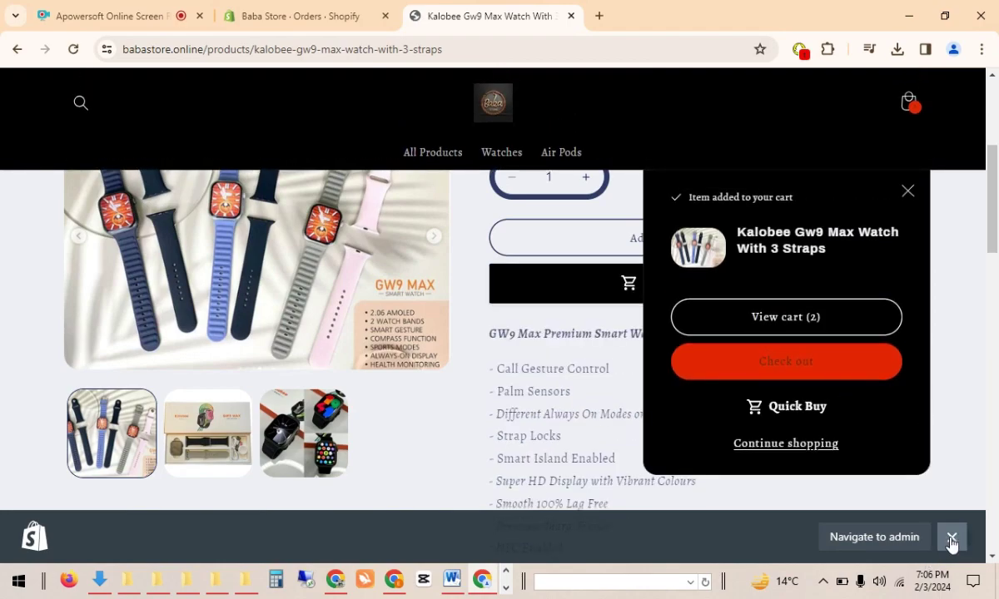
left_click(951, 537)
left_click(809, 375)
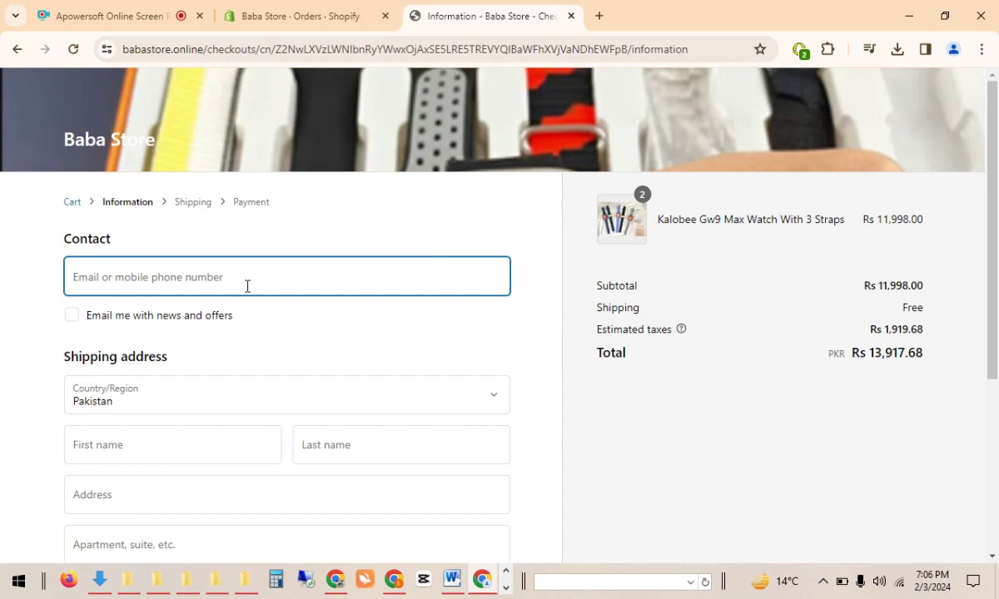
Step: Examine the contact field, shipping address fields and order summary on the checkout information page
left_click_drag(993, 186, 996, 267)
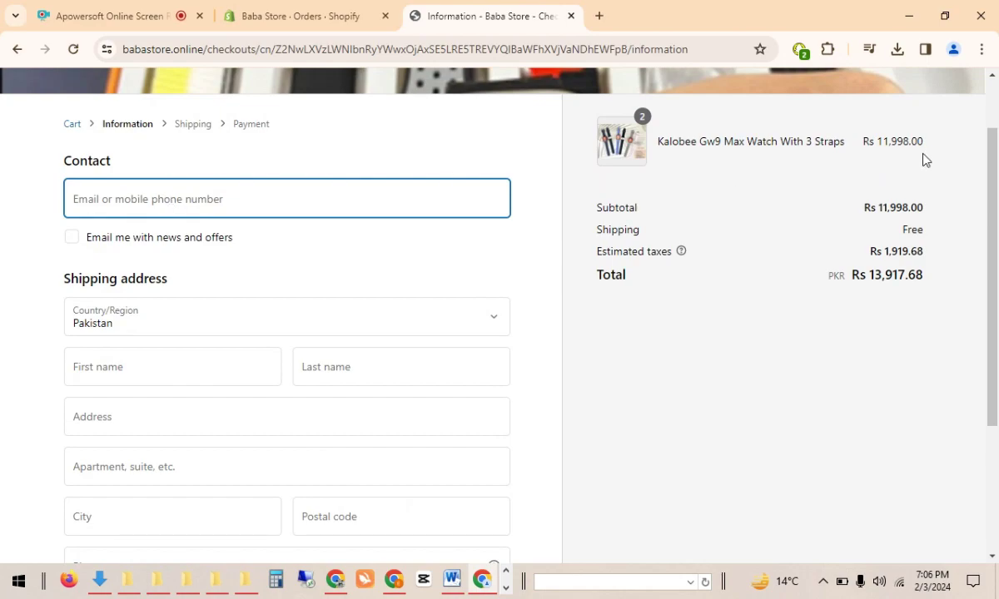
left_click_drag(991, 138, 991, 171)
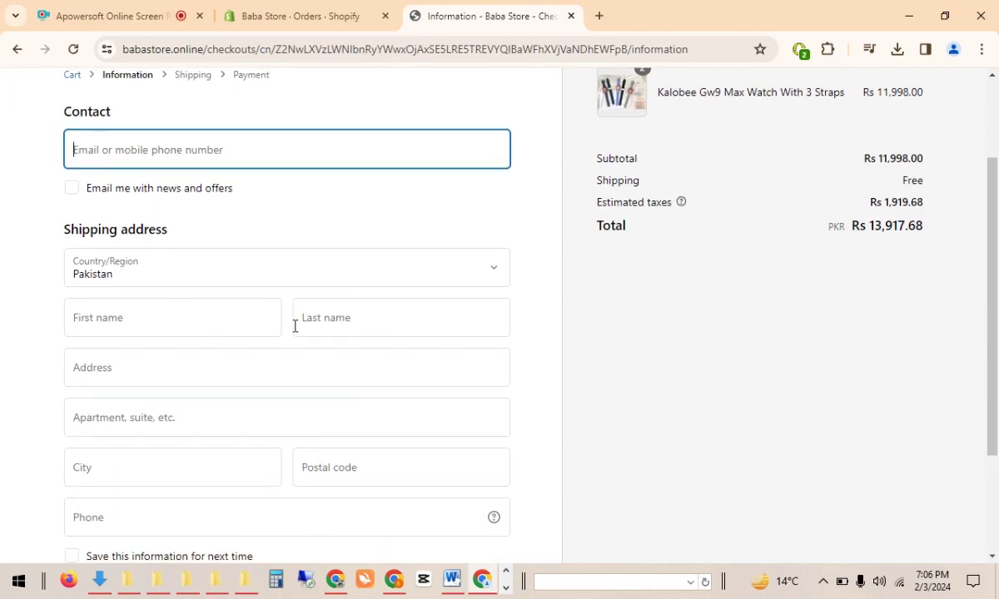
left_click(269, 369)
left_click(256, 418)
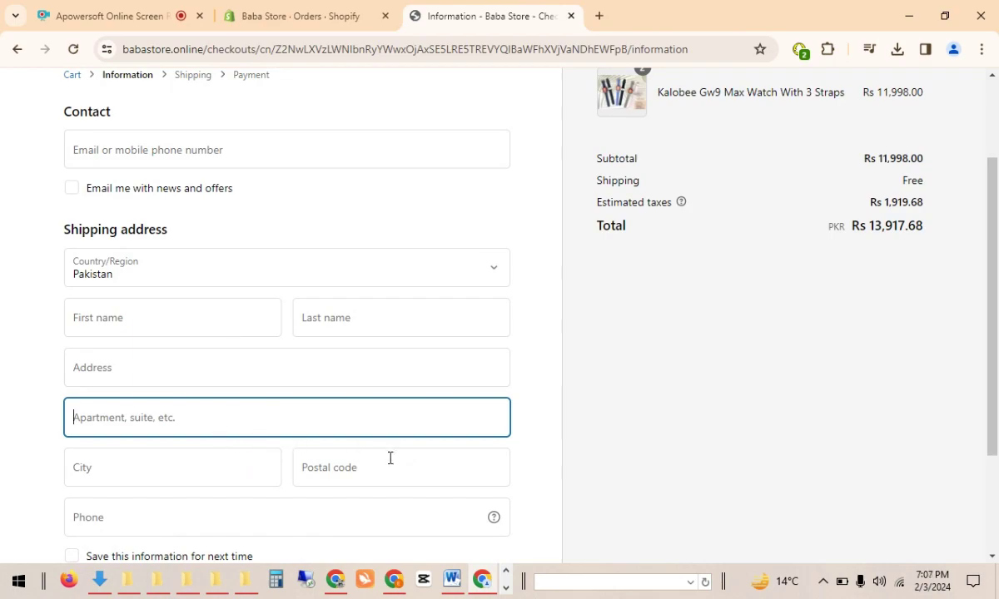
left_click_drag(990, 272, 988, 200)
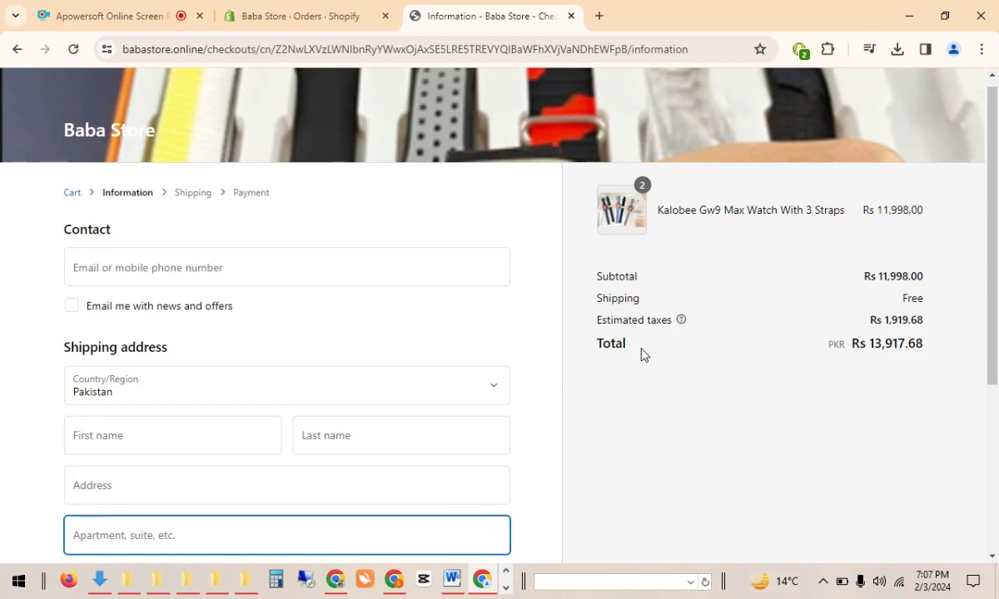
mouse_move(991, 229)
left_mouse_down()
mouse_move(993, 367)
mouse_move(988, 211)
left_mouse_up()
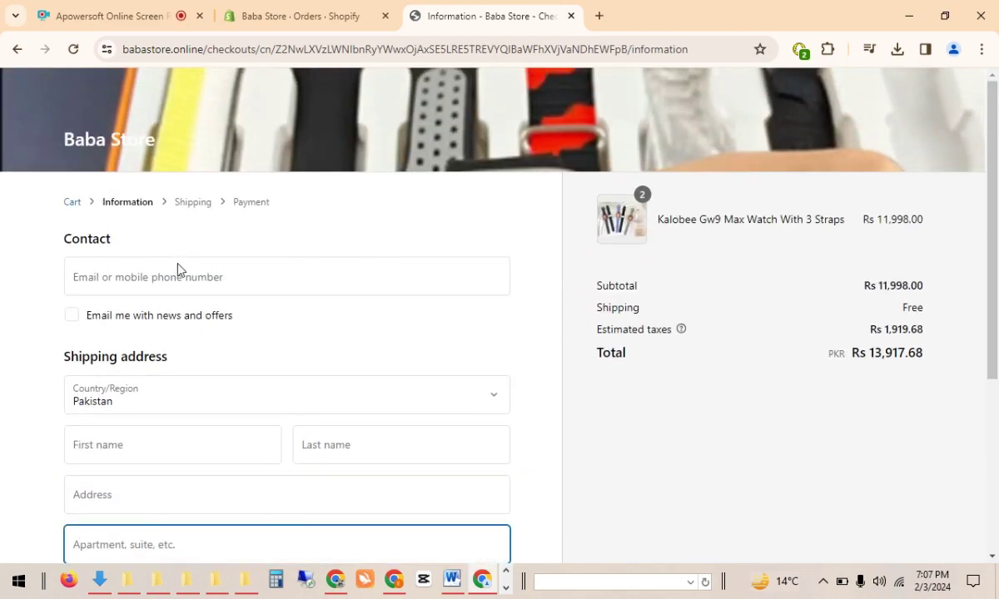
left_click(215, 267)
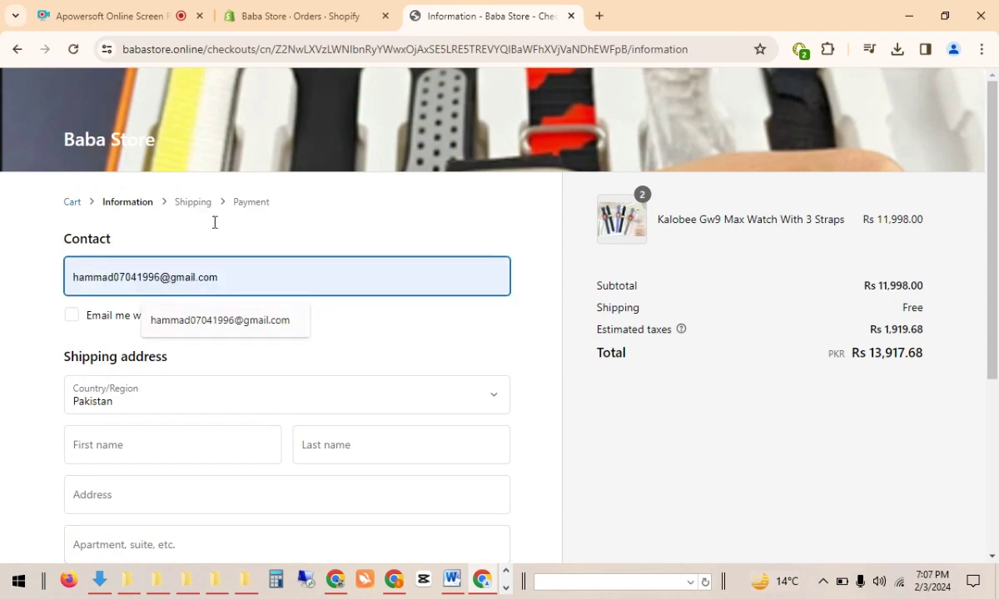
scroll(921, 309, "down", 3)
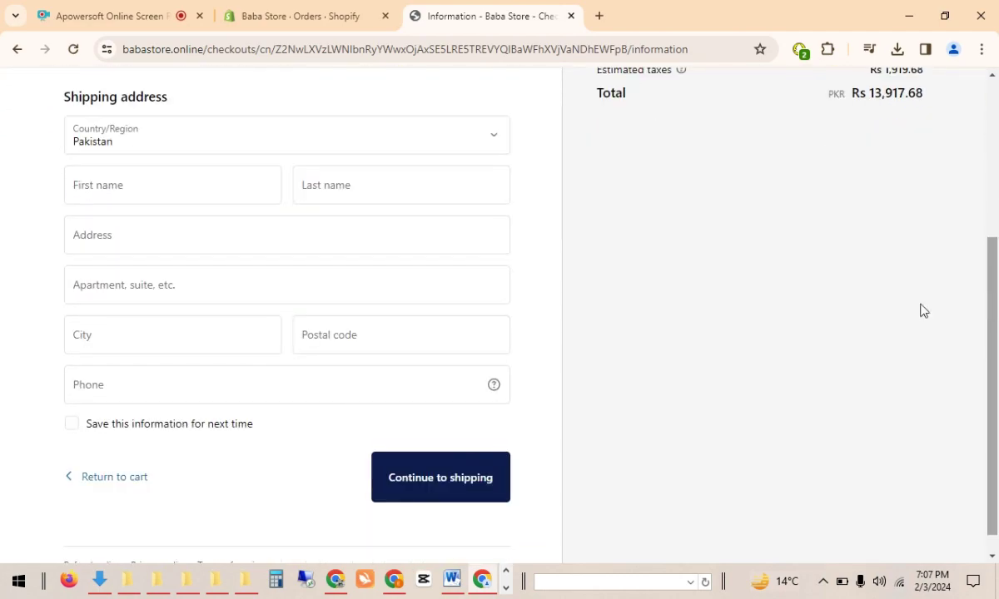
left_click_drag(994, 432, 991, 361)
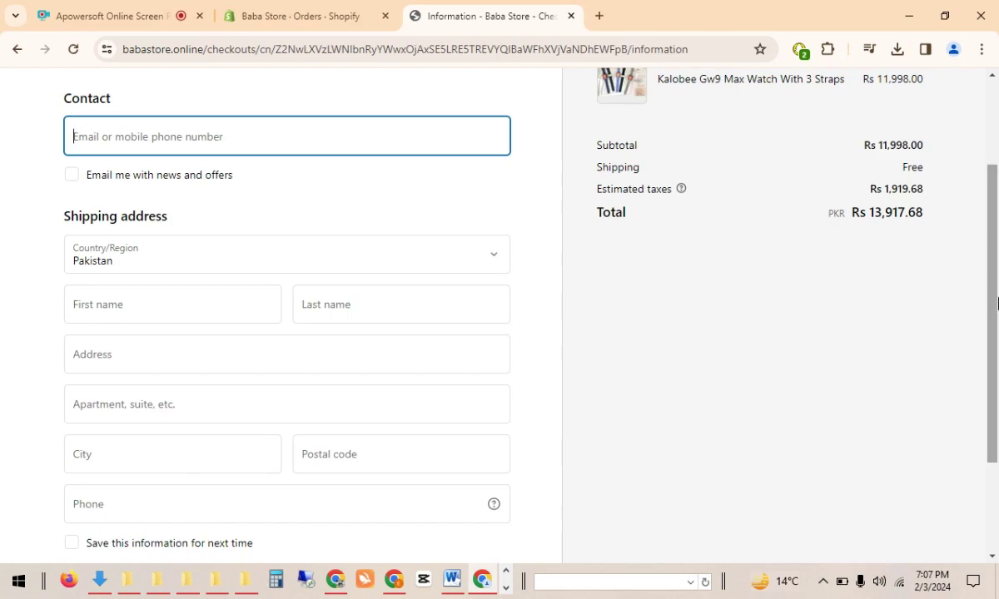
left_click_drag(993, 285, 996, 205)
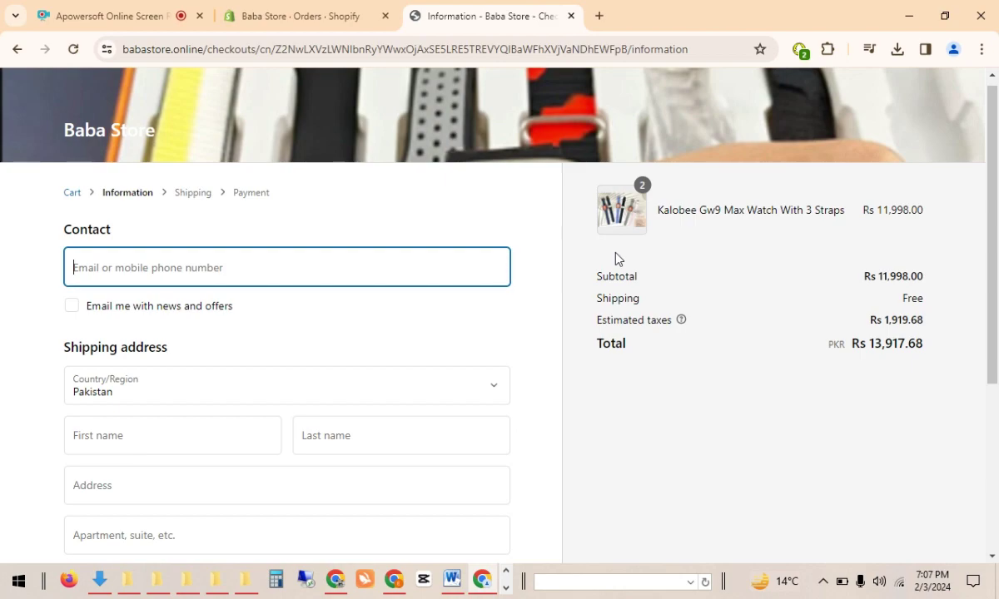
Step: Switch to the Shopify admin and open the default theme content editor for the current Refresh theme
left_click(304, 16)
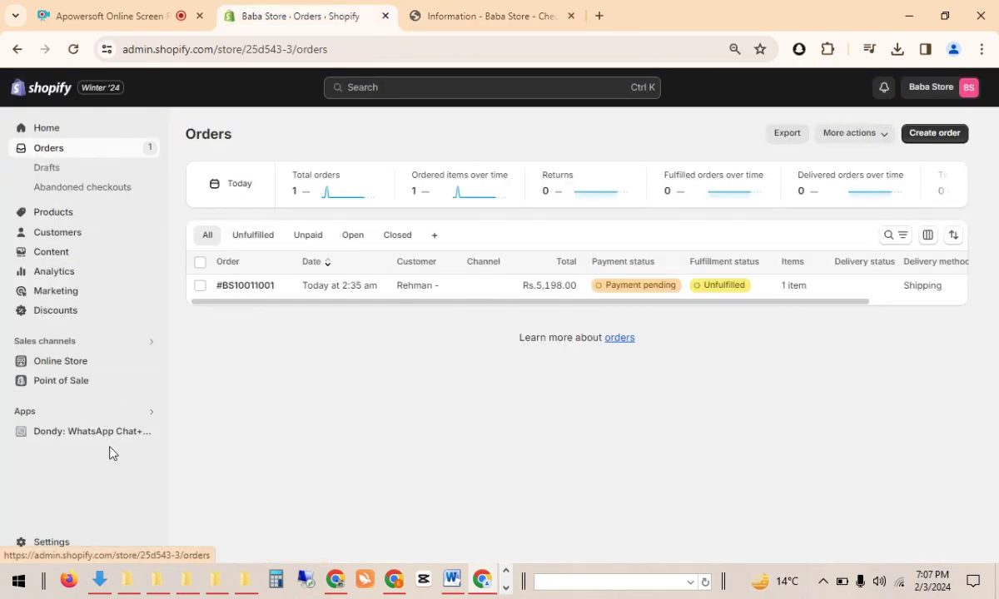
left_click(109, 368)
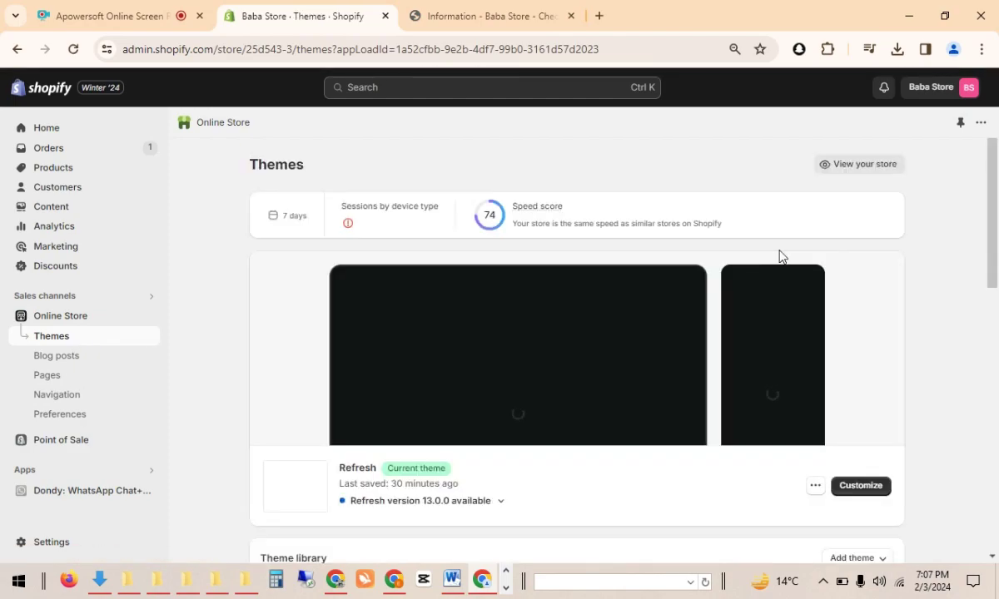
left_click(816, 485)
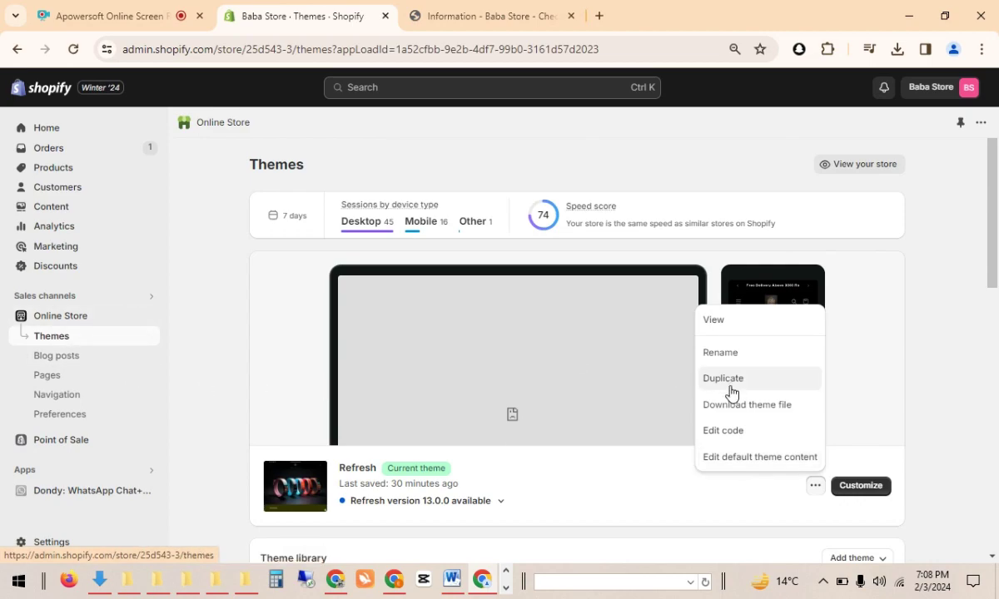
left_click(746, 457)
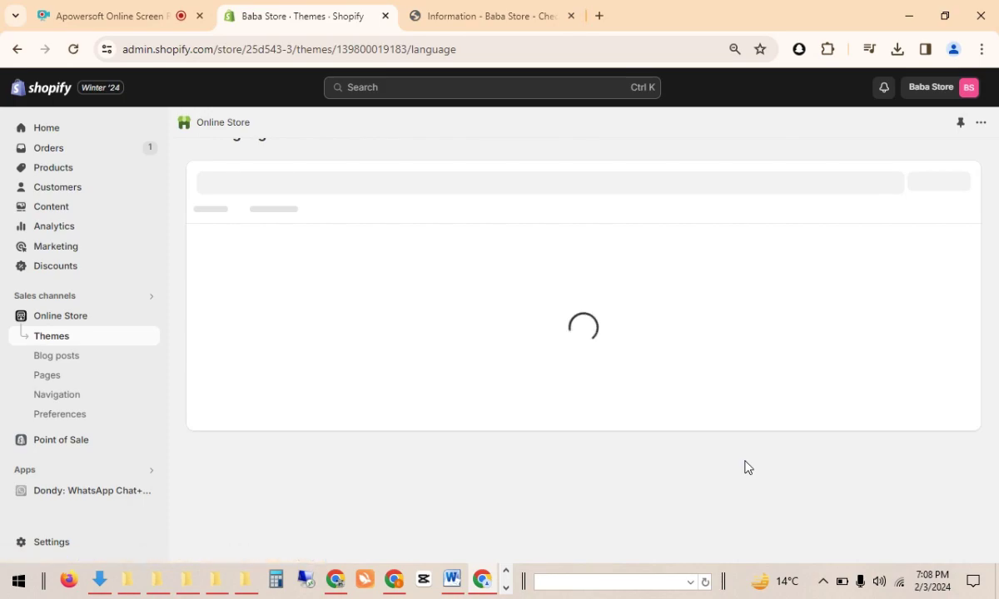
Step: Copy the "Contact" heading from the checkout page and search the theme content for it, looking through the matching entries
left_click(474, 11)
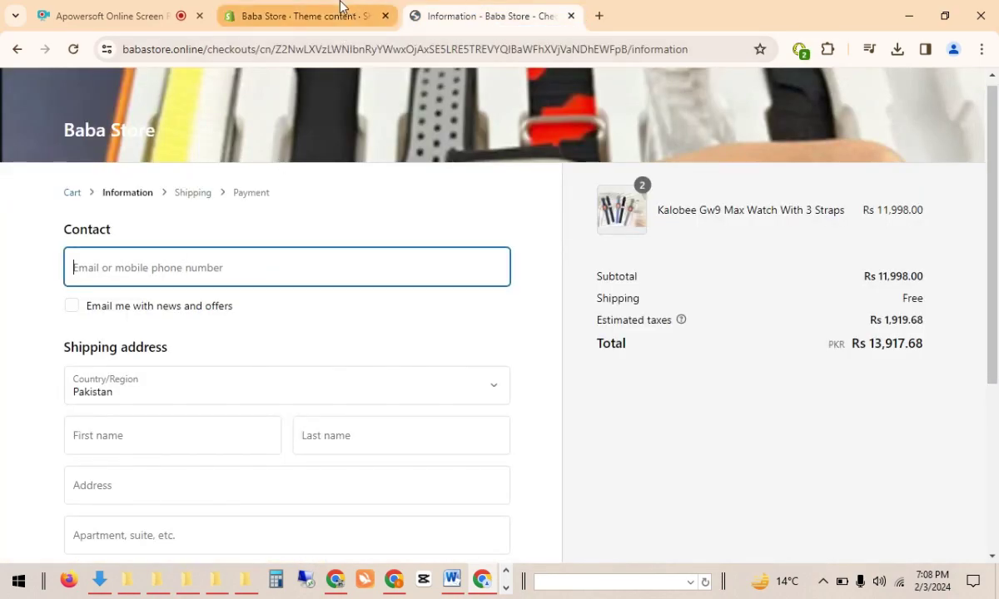
left_click(321, 11)
left_click(466, 16)
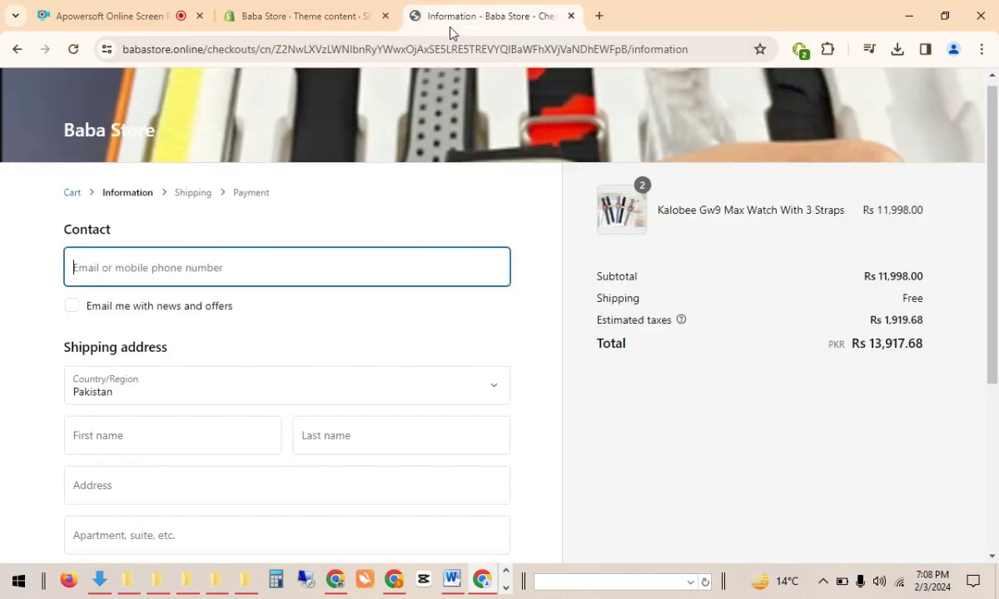
left_click_drag(116, 242, 60, 237)
key("ctrl+c")
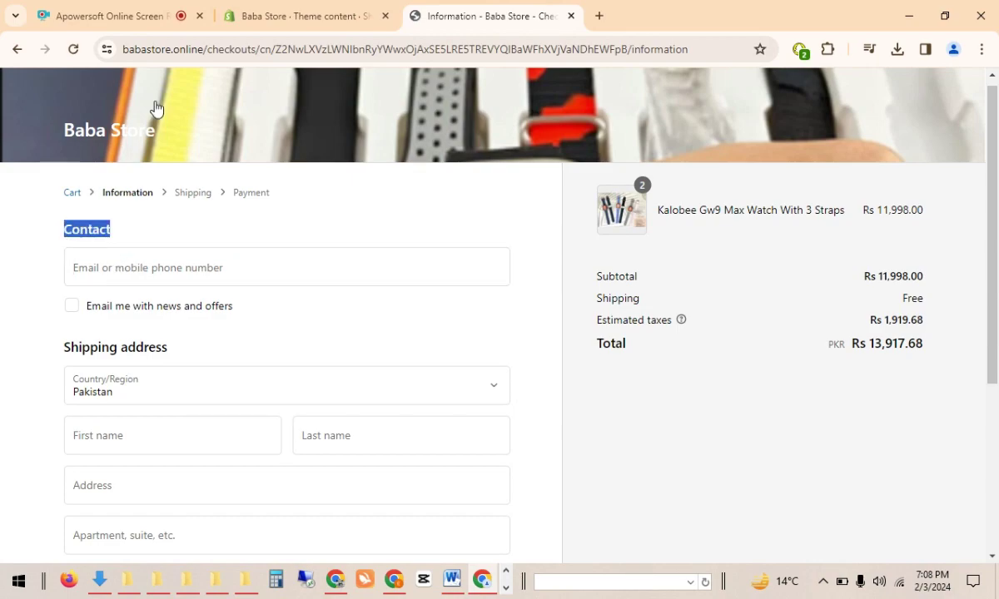
left_click(254, 13)
left_click(349, 215)
key("ctrl+v")
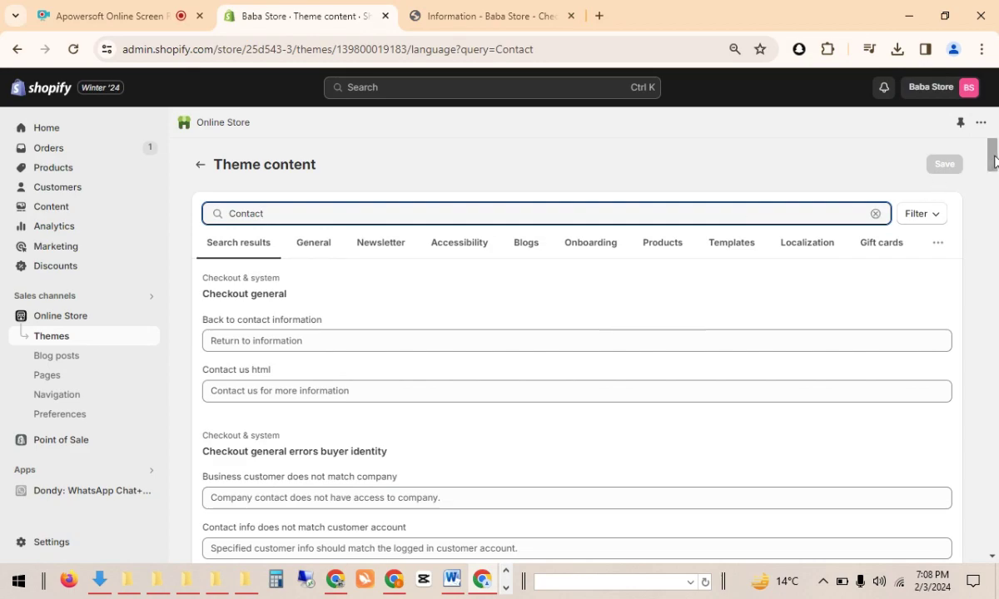
scroll(992, 185, "down", 2)
scroll(993, 186, "down", 1)
scroll(992, 137, "up", 4)
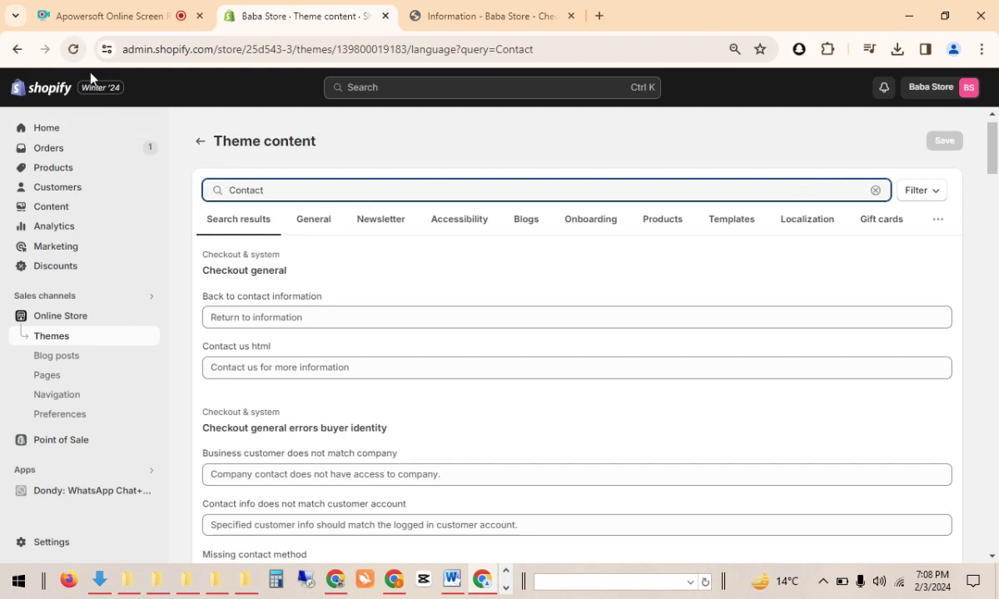
Step: Copy the "Email me with news and offers" checkbox label from the checkout page and search the theme content for it
left_click(445, 14)
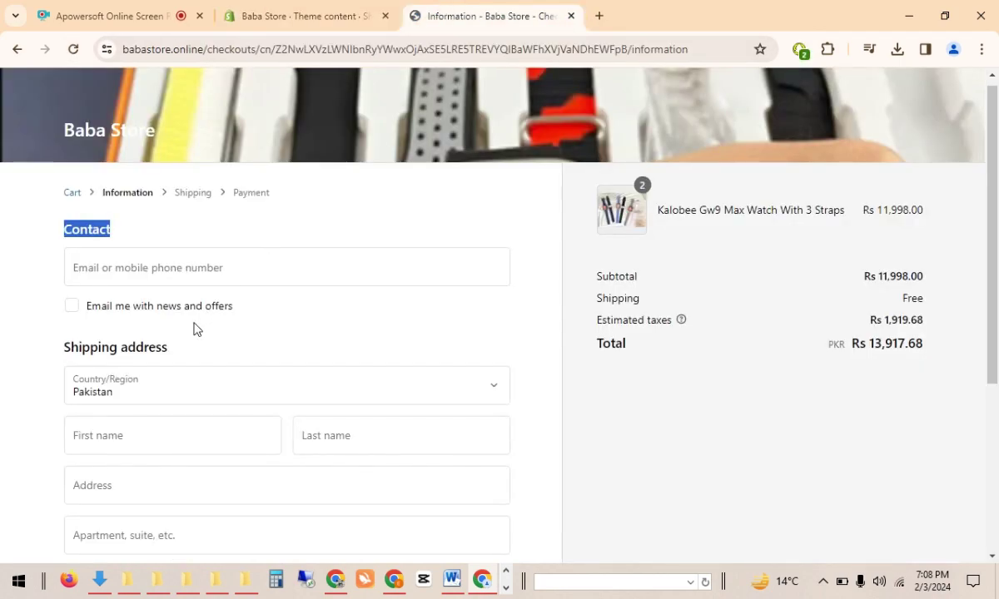
left_click(200, 270)
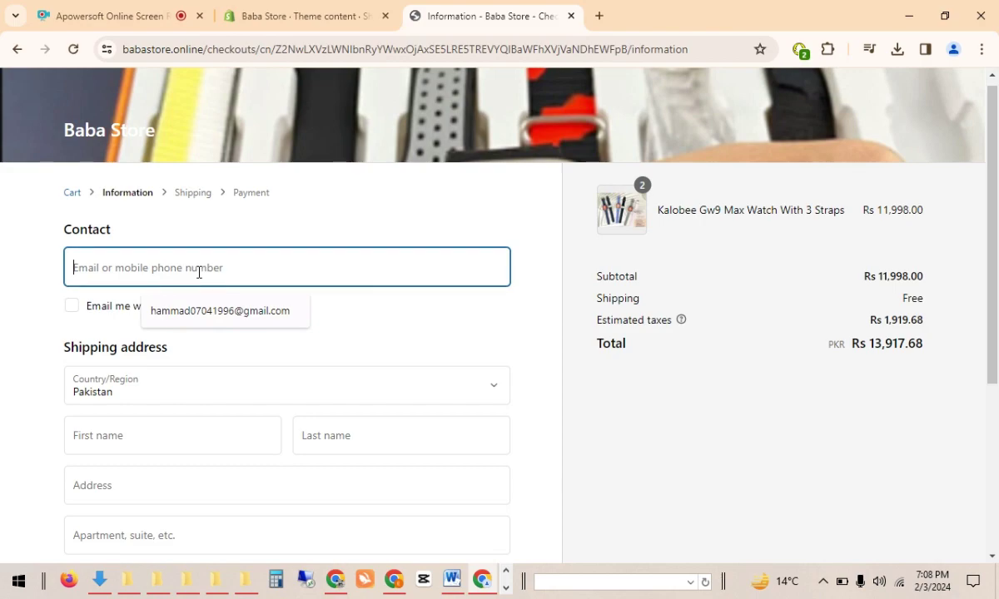
left_click(327, 339)
left_click_drag(243, 320, 90, 323)
key("ctrl+c")
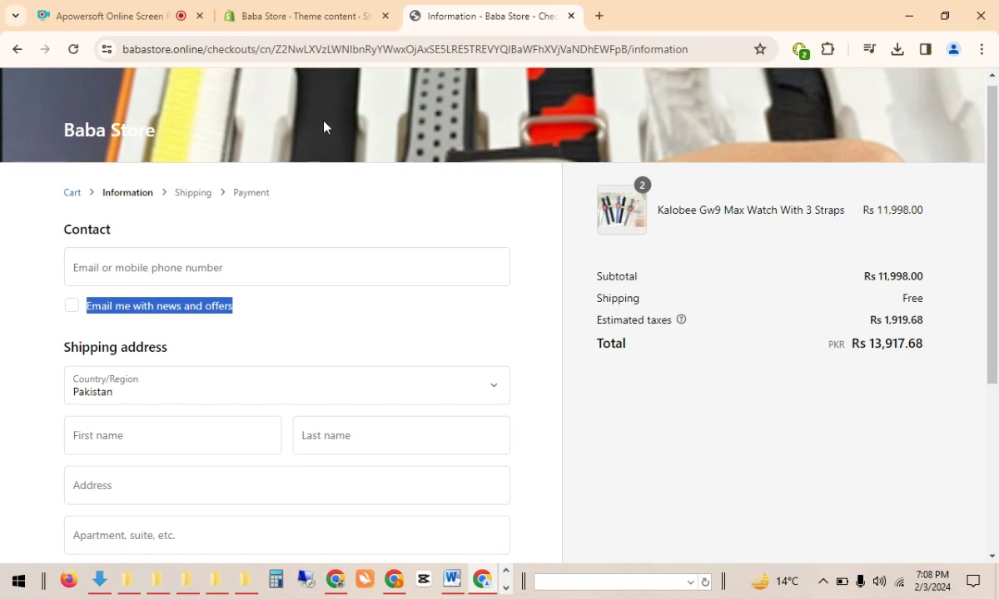
left_click(326, 13)
left_click_drag(298, 186, 196, 205)
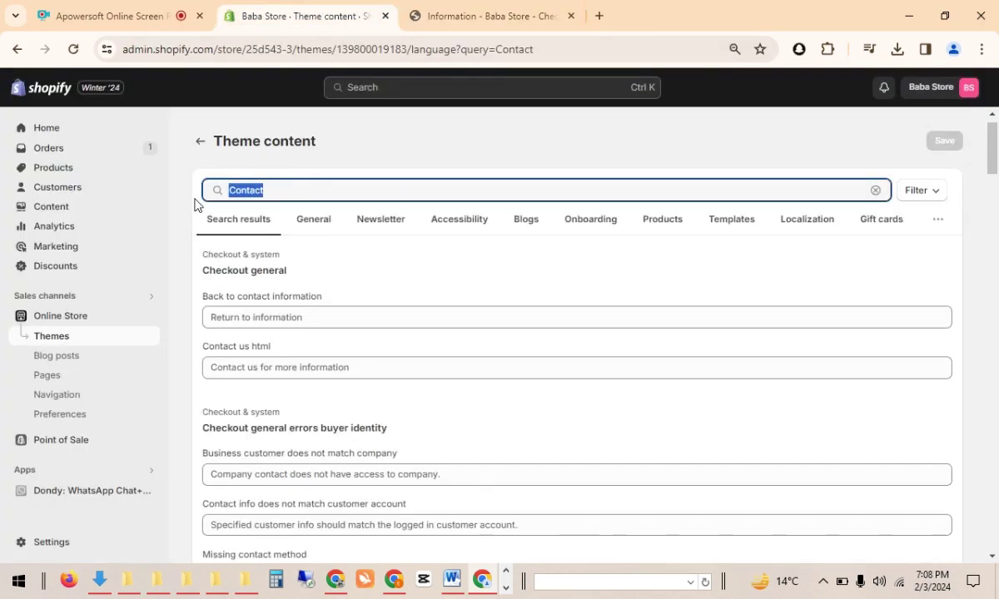
key("ctrl+v")
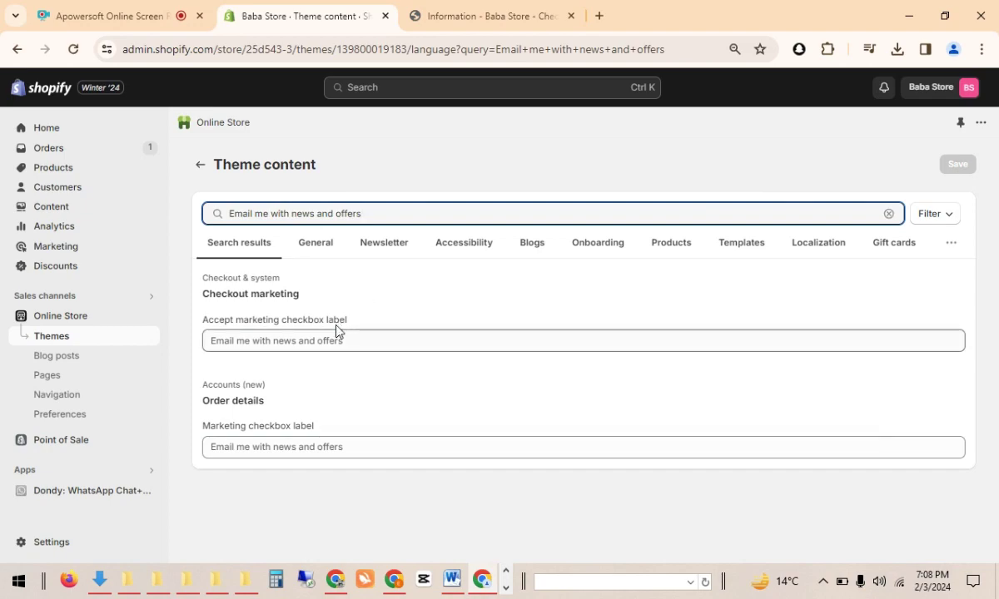
Step: Search the theme content for "Email or phone number" and compare the wording with the contact field on the checkout page
left_click_drag(362, 214, 237, 219)
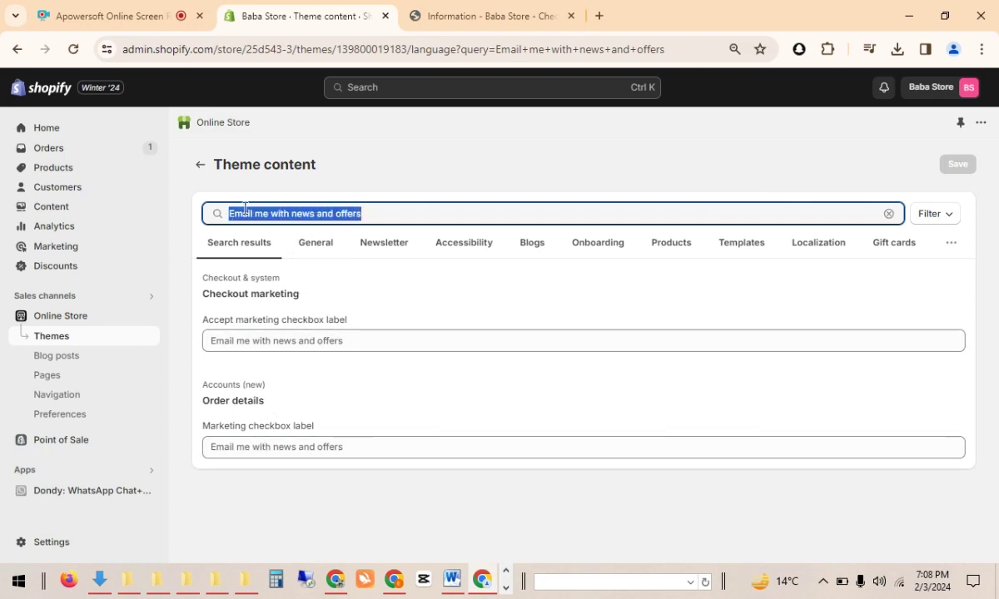
left_click(459, 11)
left_click(186, 270)
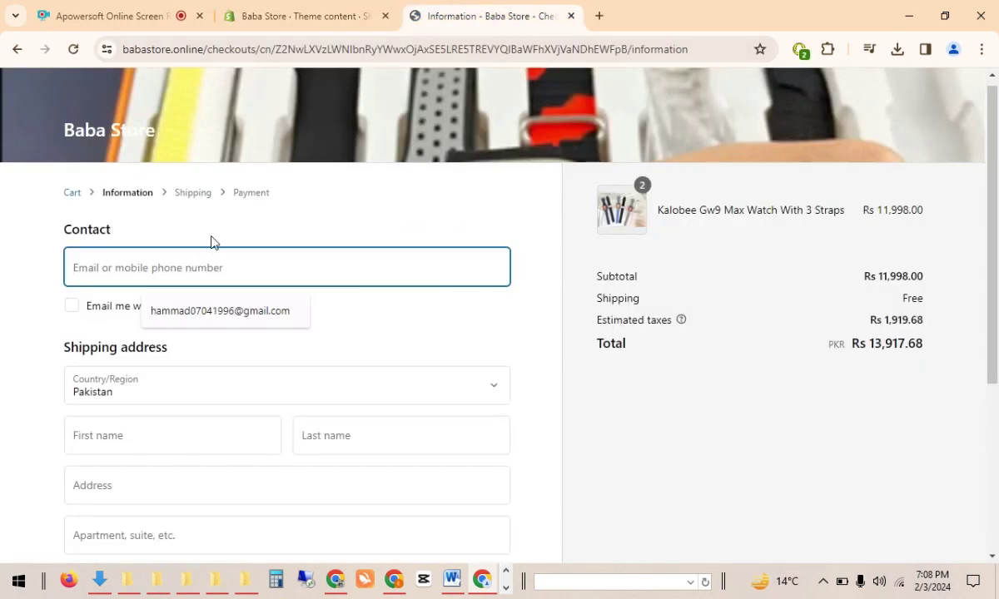
left_click(296, 16)
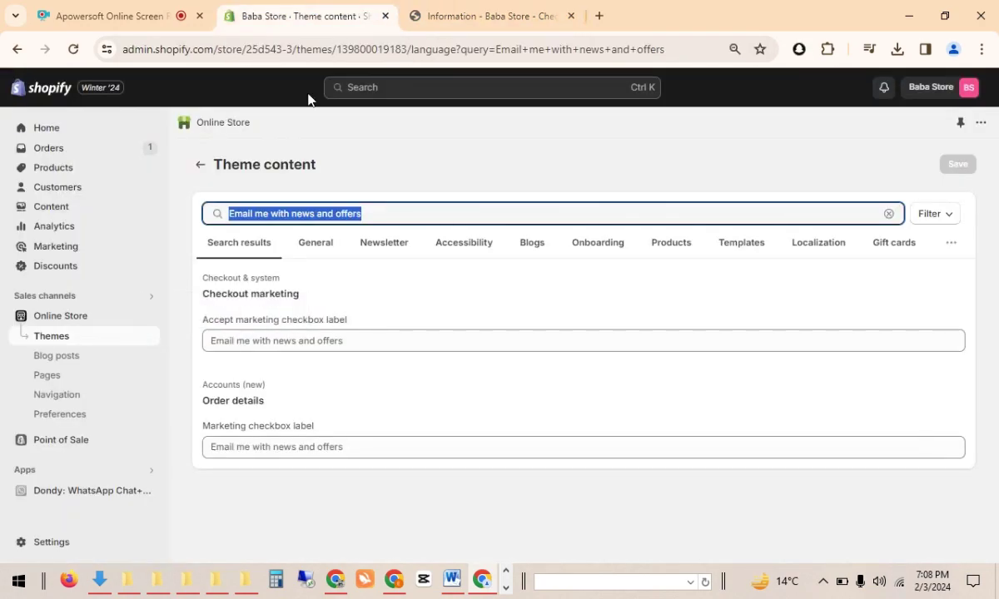
left_click(382, 209)
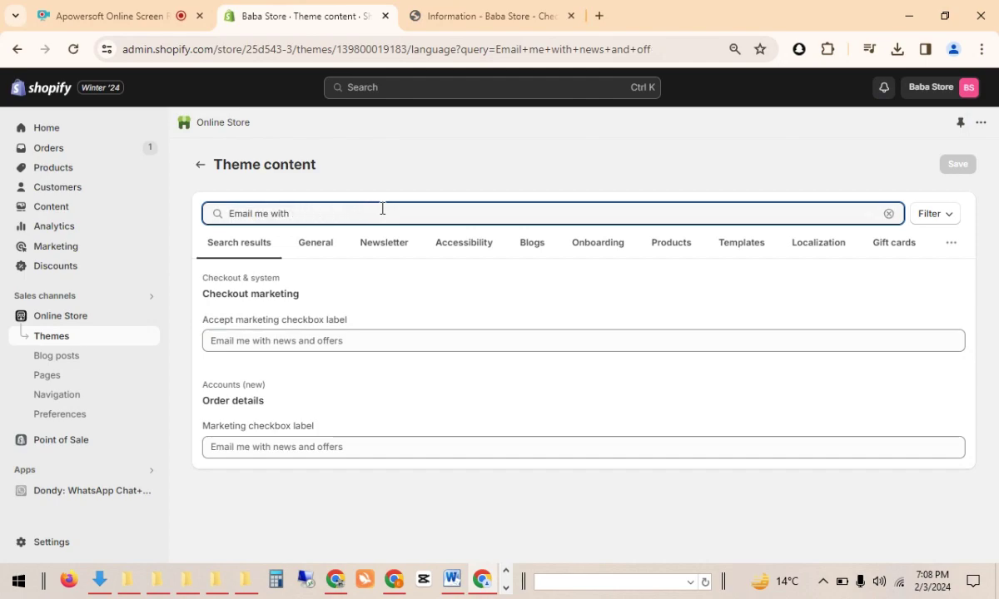
type("r")
type(" o")
type("r")
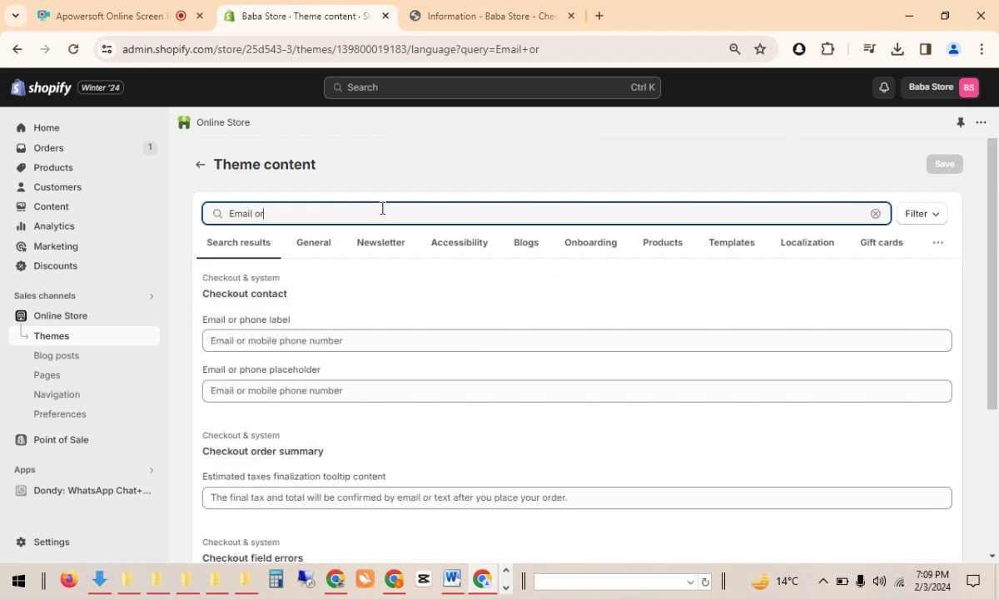
type(" phone")
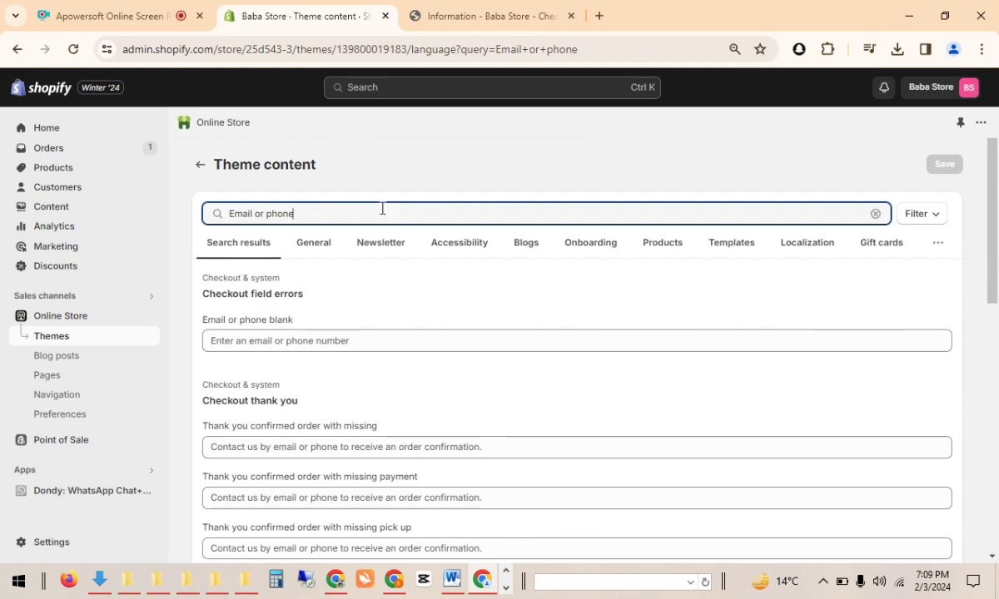
type(" number")
left_click(434, 10)
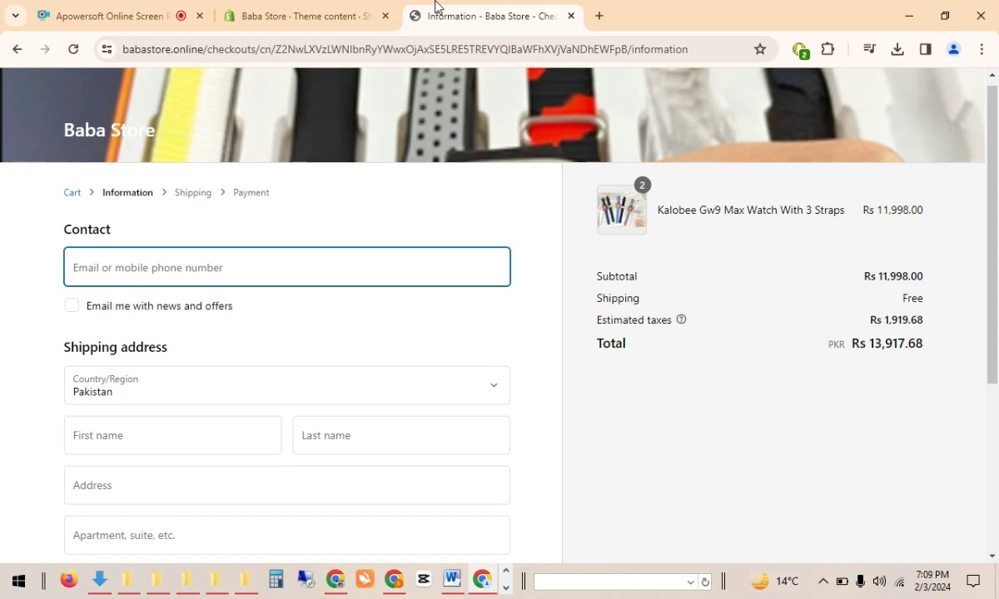
left_click(357, 7)
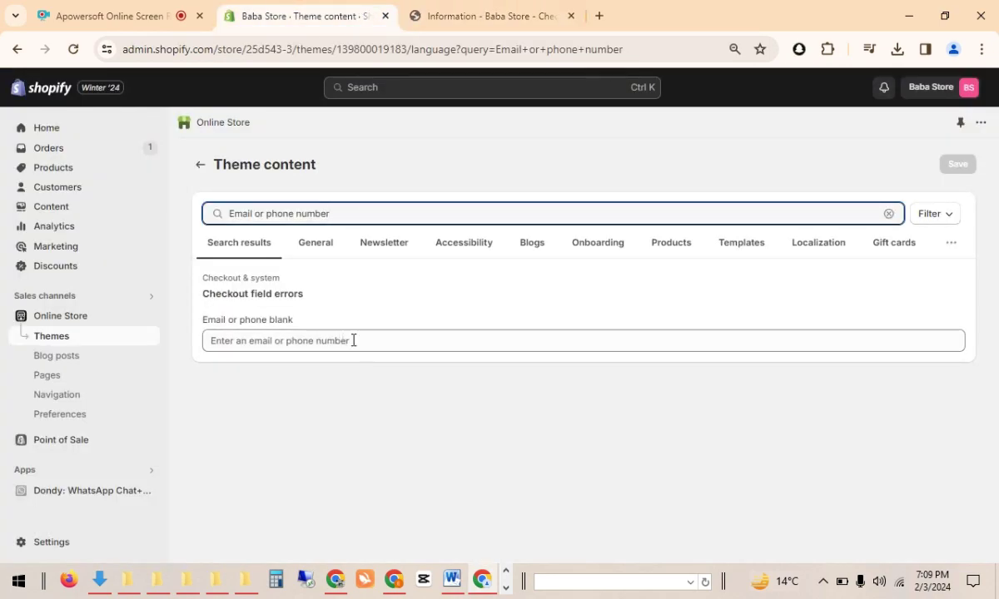
left_click(896, 49)
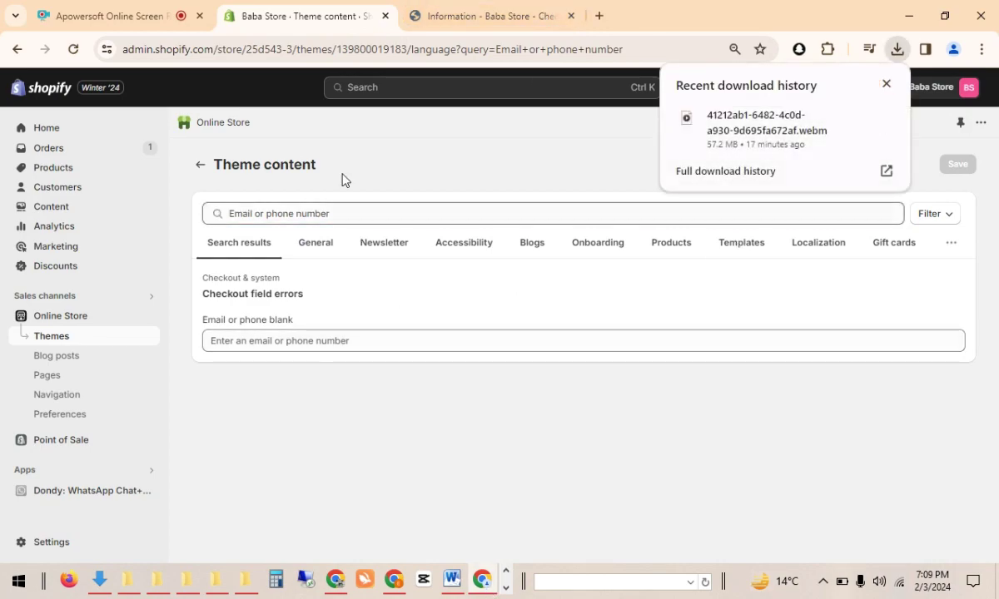
left_click(131, 6)
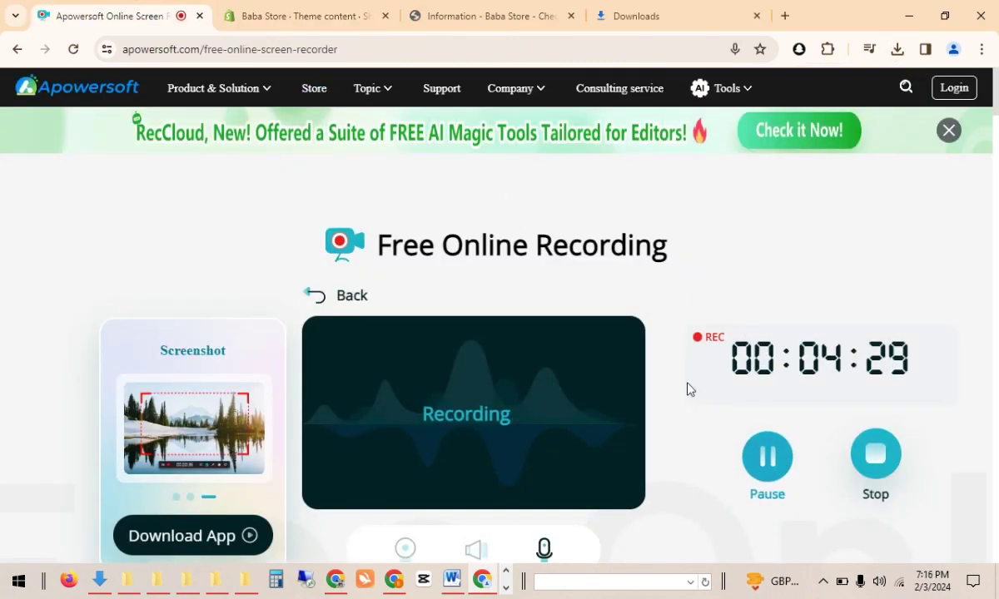
left_click(333, 7)
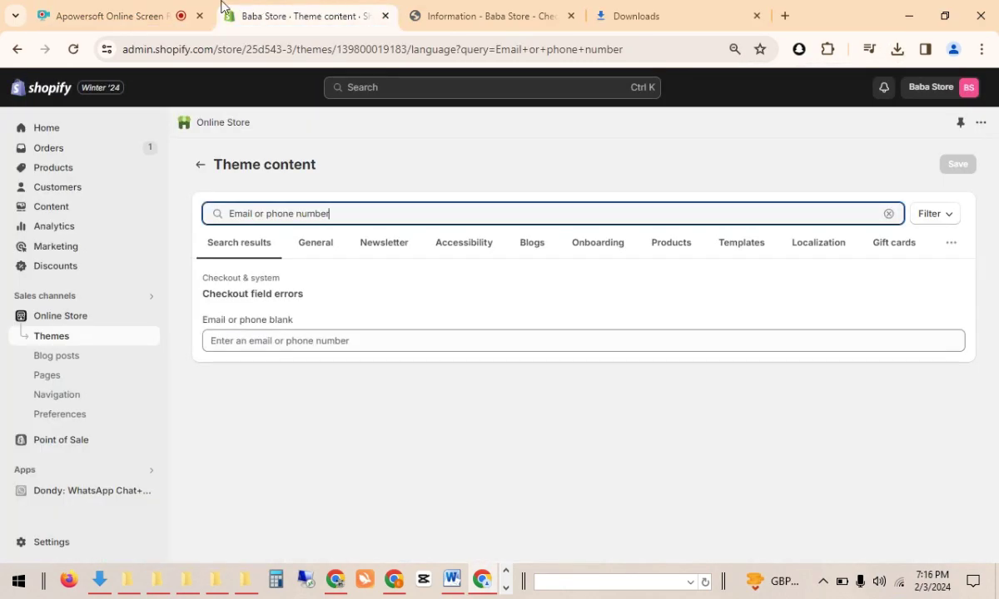
left_click(129, 7)
left_click(308, 7)
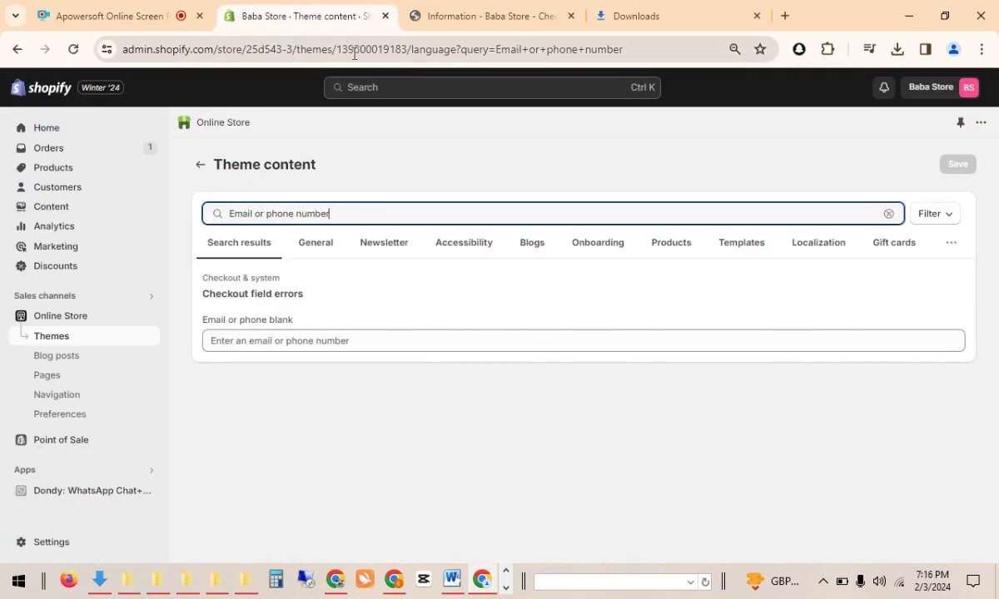
left_click(124, 10)
left_click(279, 15)
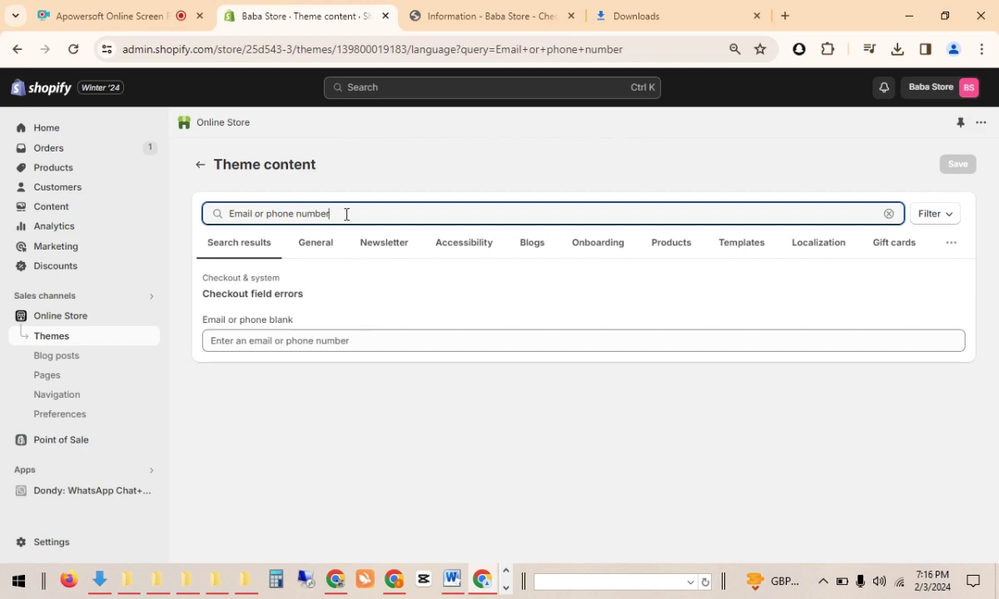
Step: Copy "Email For Order Tracking Information" from the Word checkout form customization template and search the Shopify theme content for it
left_click(451, 580)
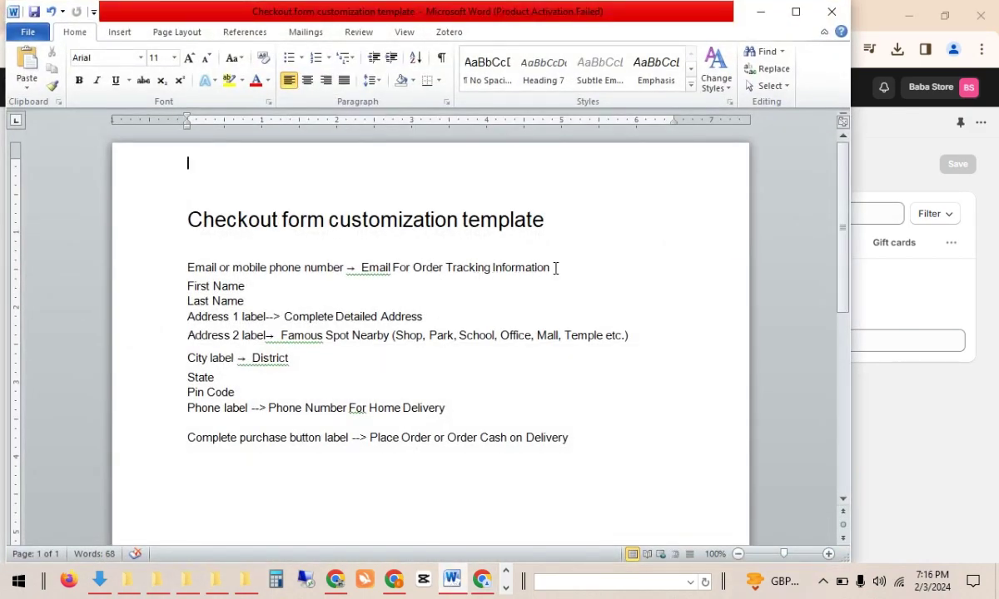
left_click_drag(551, 267, 371, 274)
key("ctrl+c")
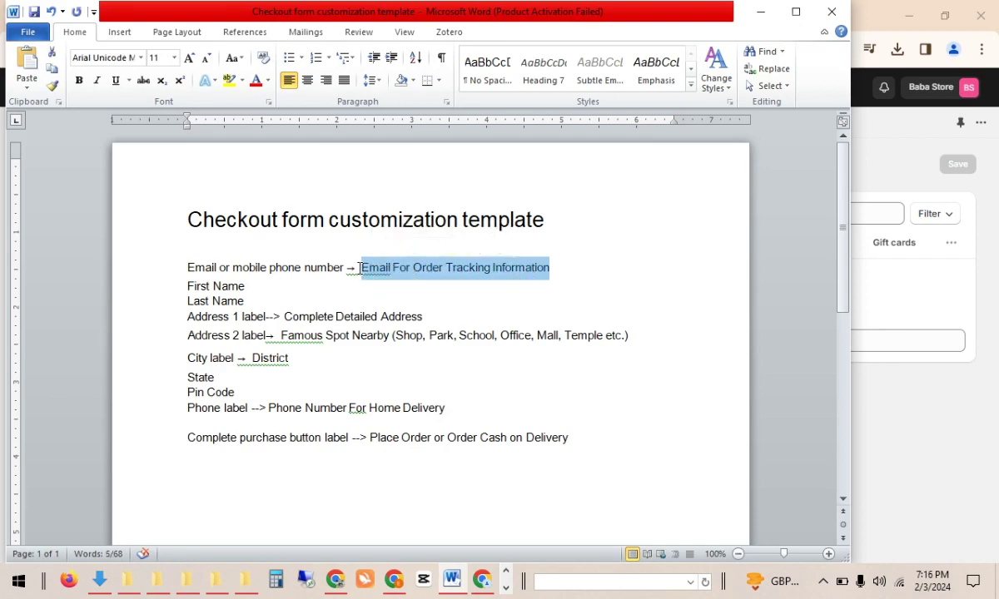
key("alt+Tab")
left_click_drag(332, 214, 223, 217)
key("ctrl+v")
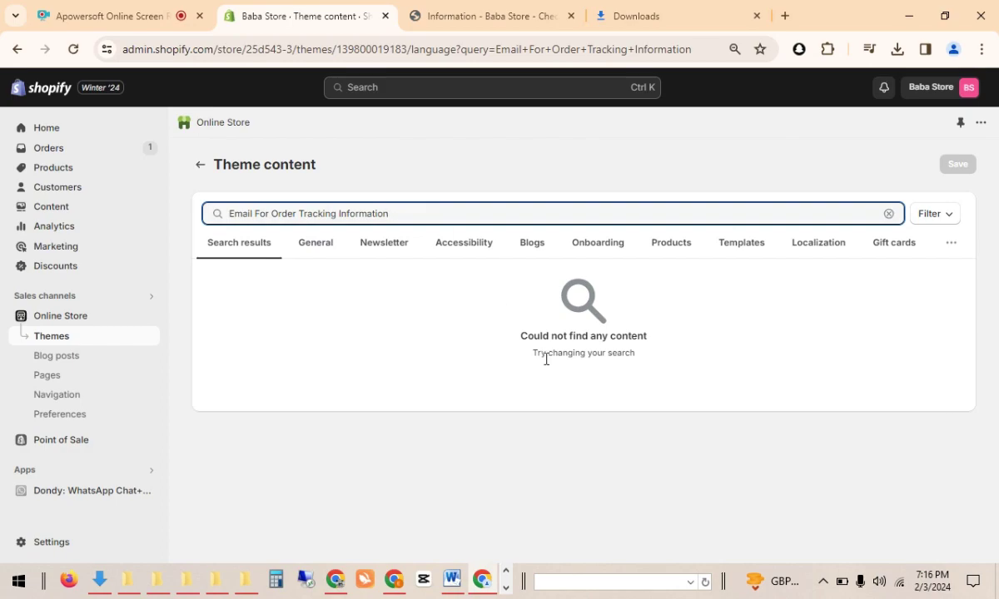
left_click(428, 337)
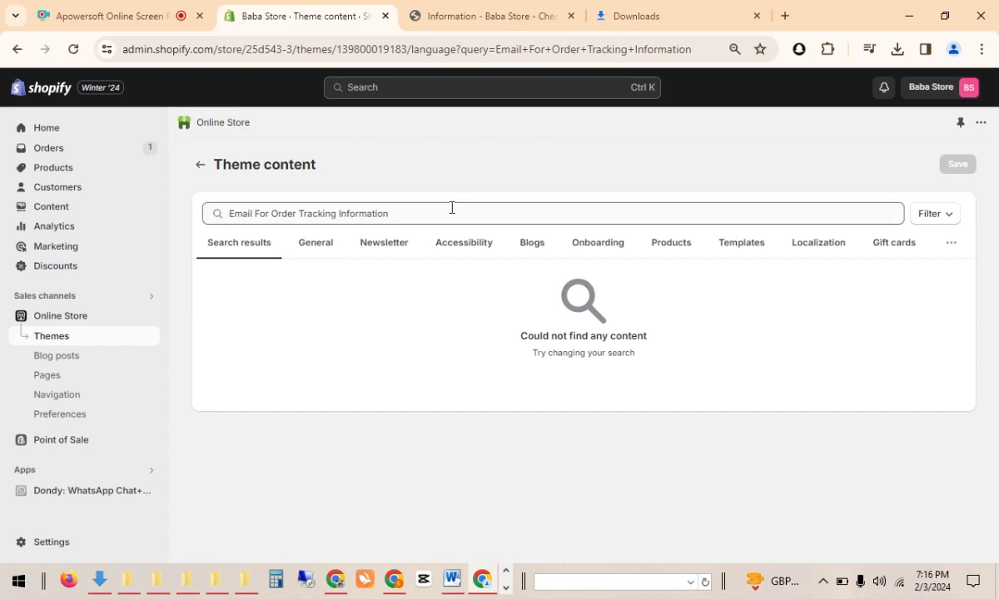
left_click(419, 206)
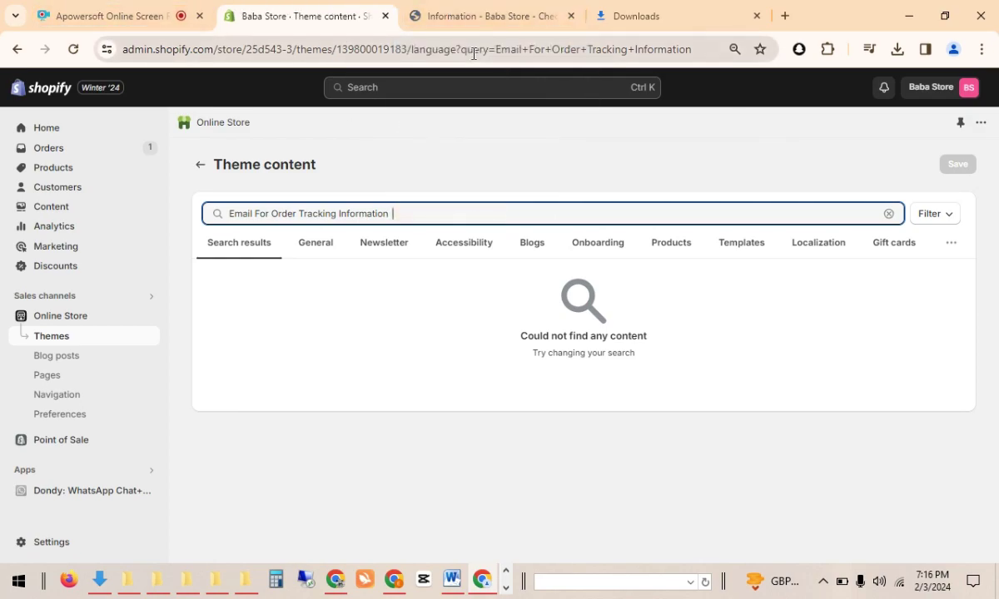
Step: Open babastore.online in a new browser tab and go to the Ultra 7 In 1 Smart Watch with Air Pods product page
left_click(470, 16)
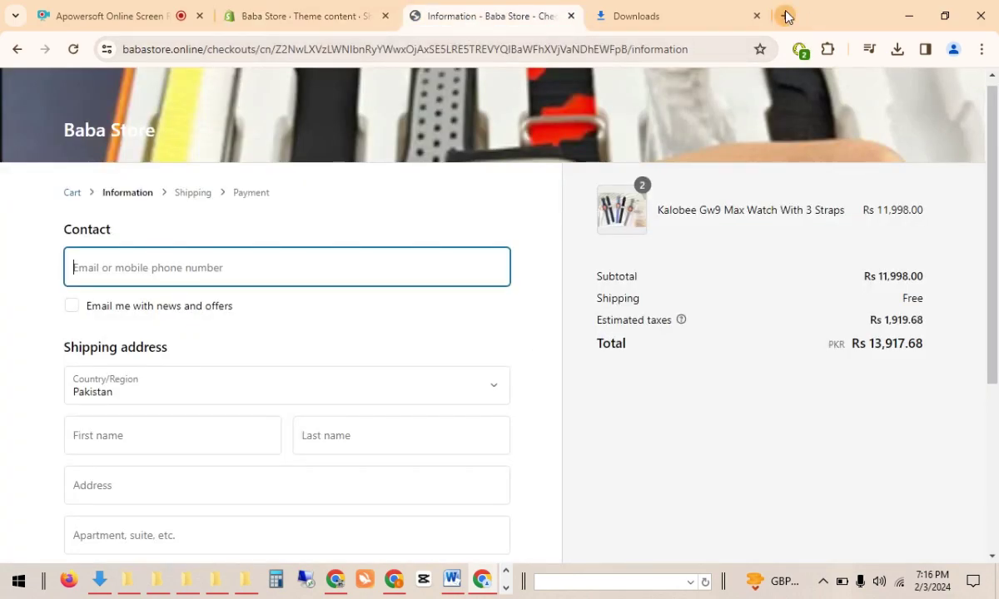
left_click(786, 15)
type("b")
key("Return")
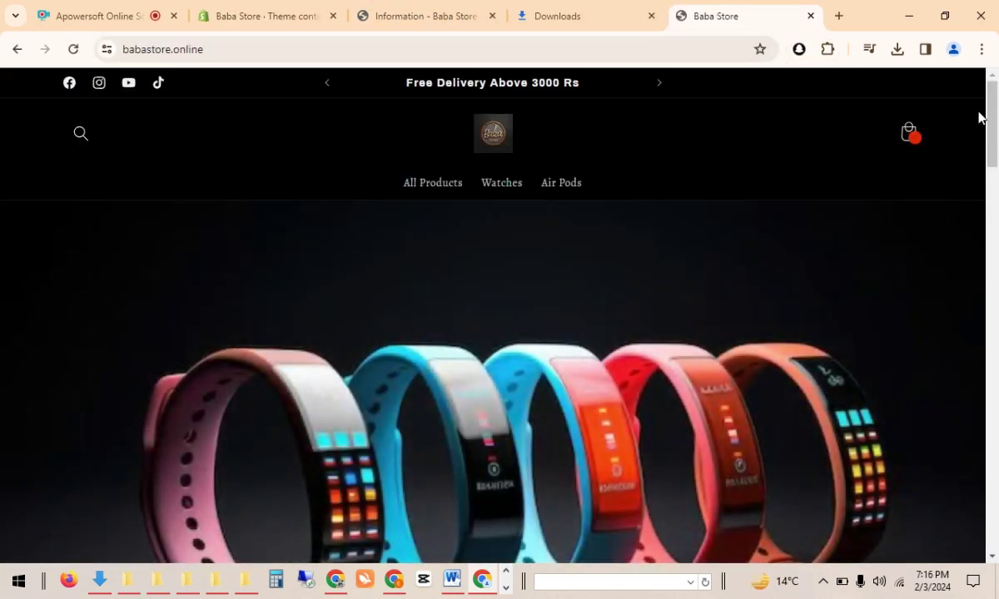
left_click_drag(991, 116, 996, 254)
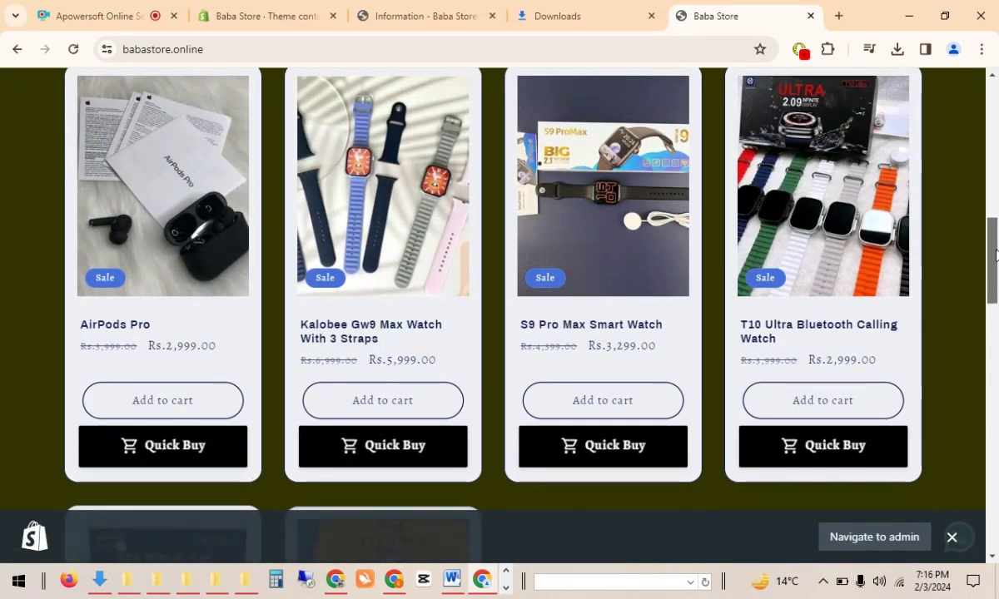
left_click(755, 244)
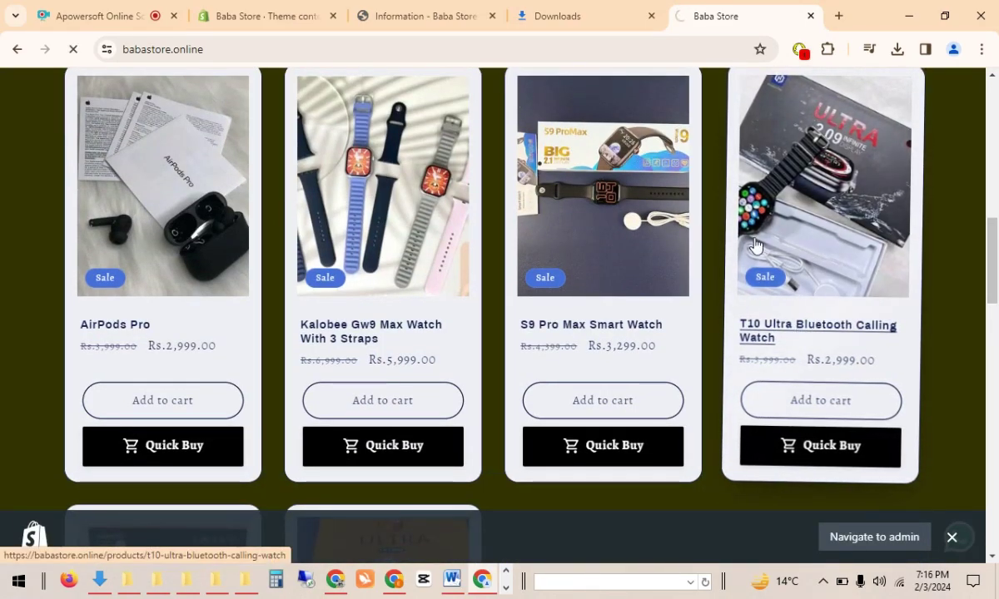
left_click(18, 49)
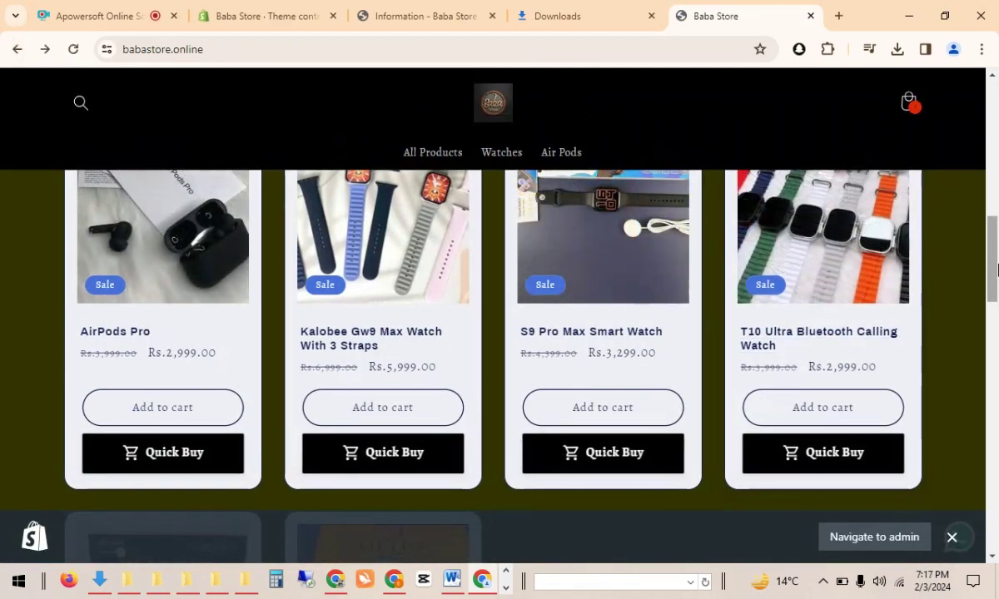
left_click_drag(997, 268, 847, 341)
left_click(396, 254)
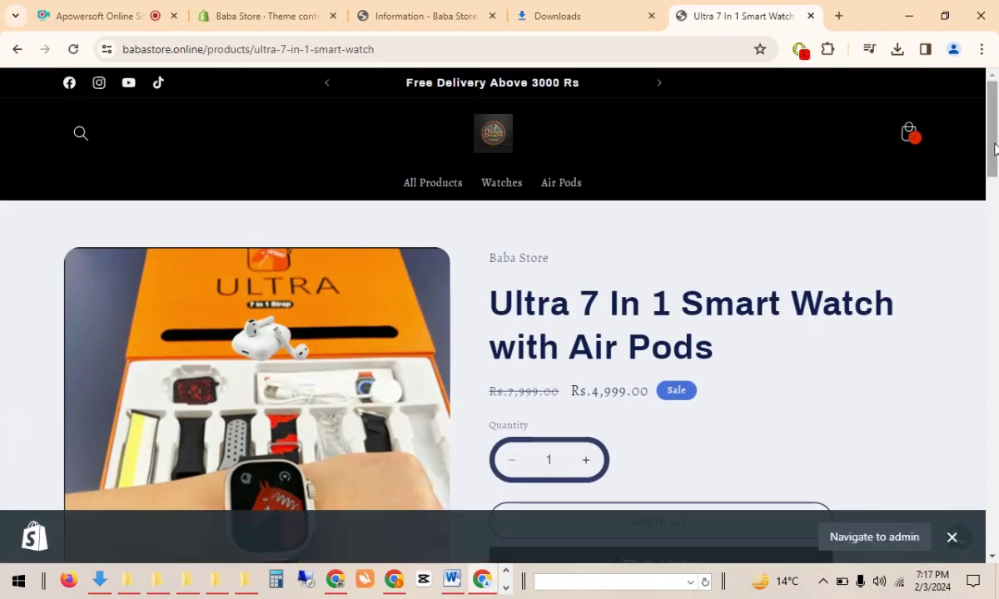
Step: Add one Ultra 7 In 1 Smart Watch with Air Pods to the cart and proceed to checkout
scroll(995, 148, "down", 3)
left_click(687, 280)
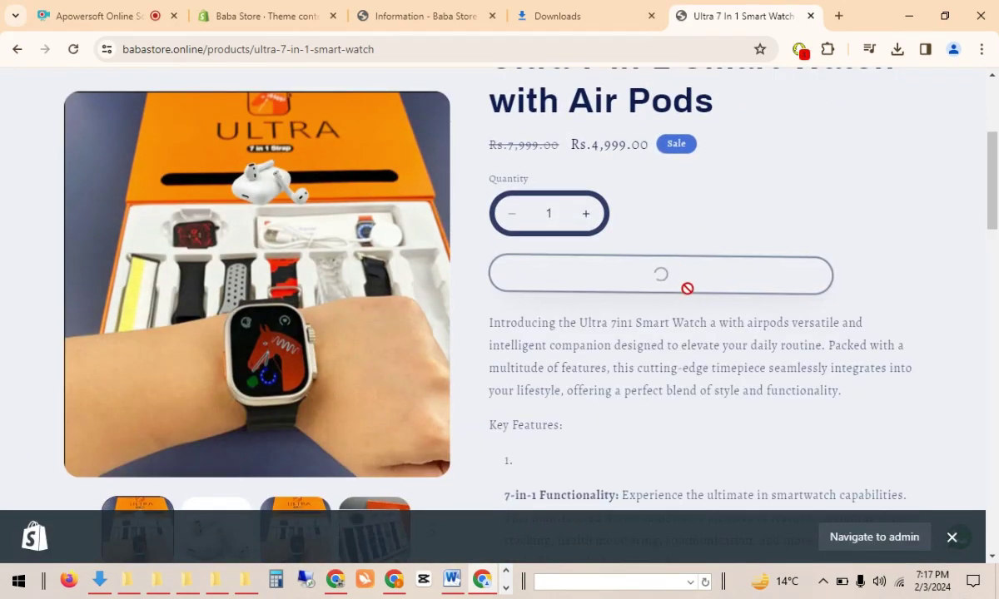
left_click(758, 377)
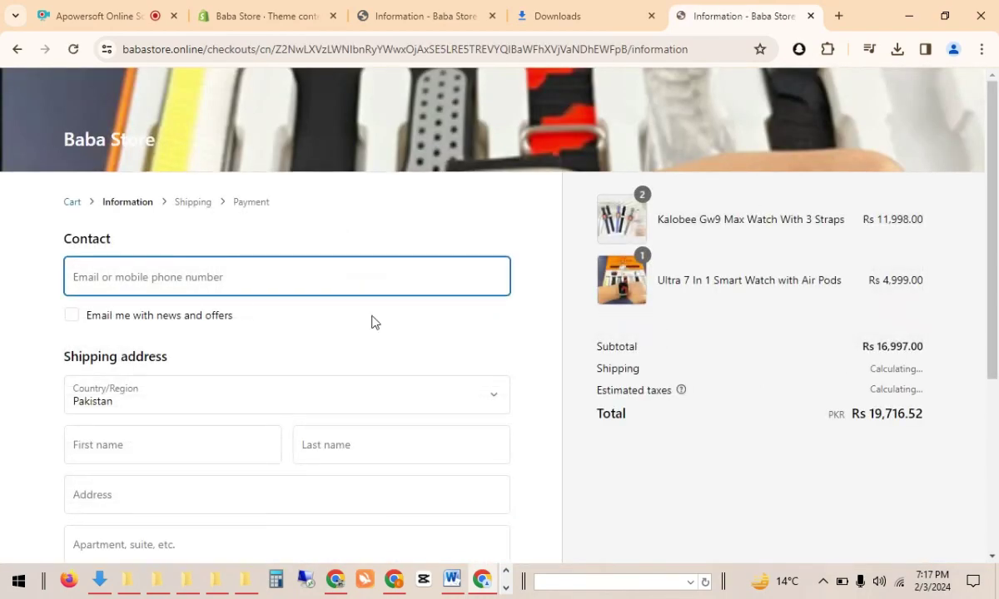
Step: Reopen the default theme content editor for the Refresh theme and check the contact field's wording on the checkout page
left_click(415, 8)
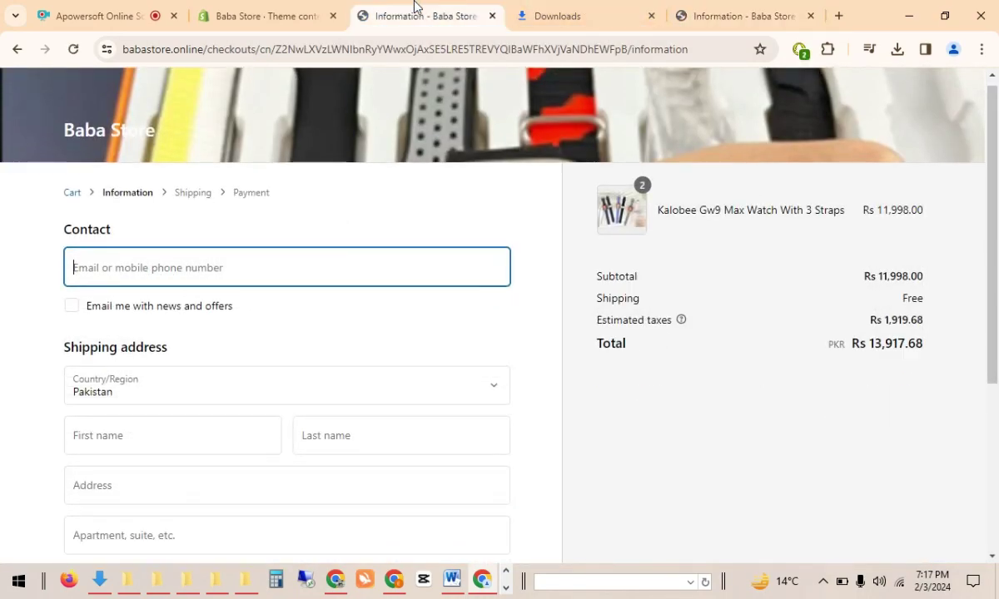
left_click(278, 14)
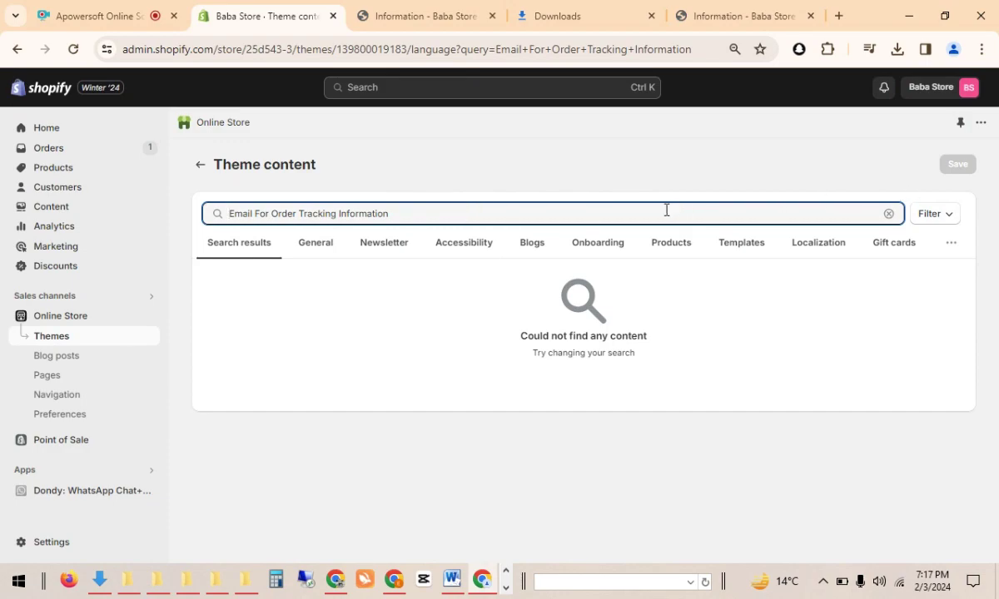
left_click(200, 166)
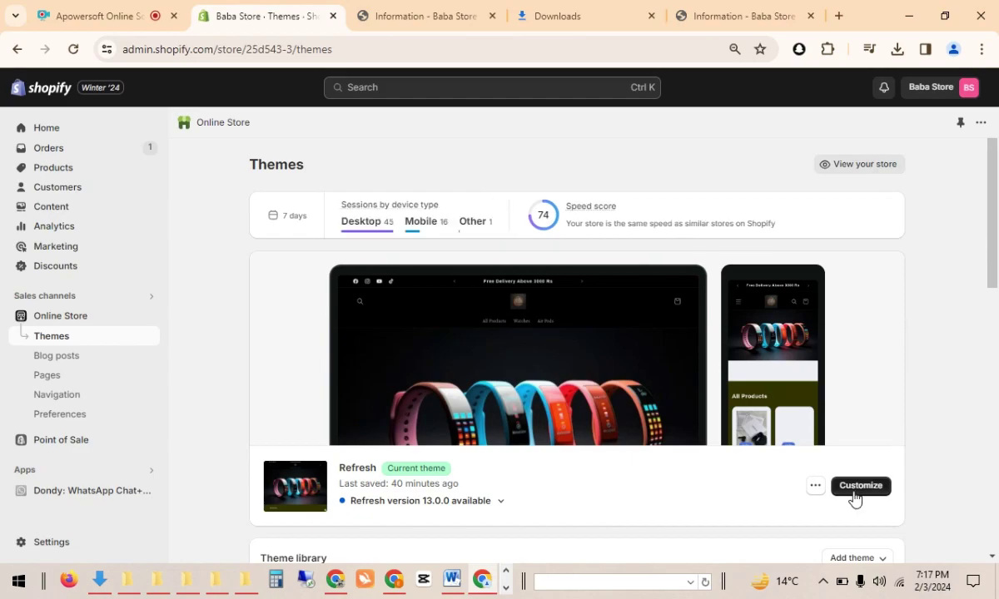
left_click(816, 485)
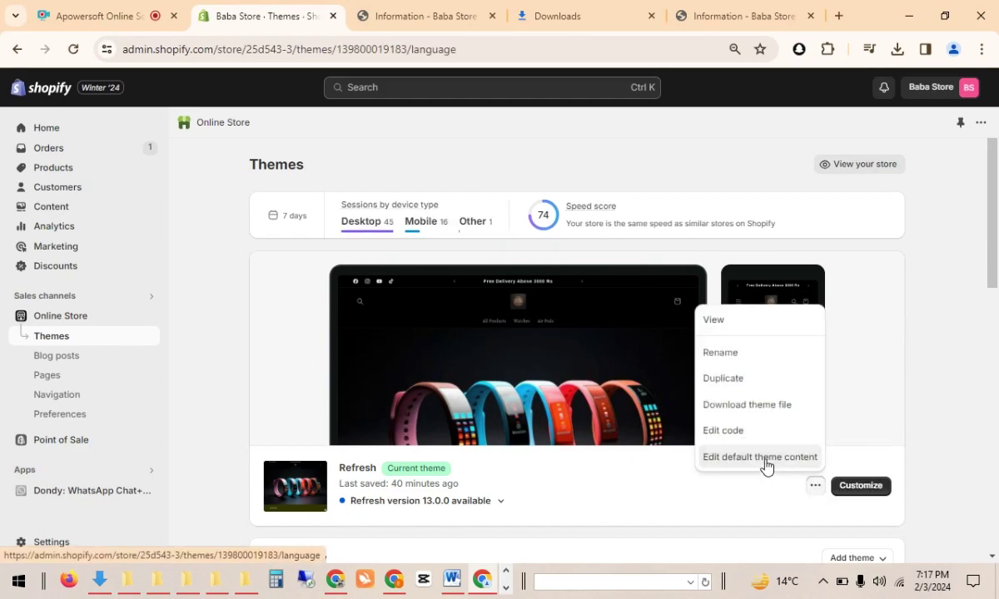
left_click(766, 463)
left_click(420, 14)
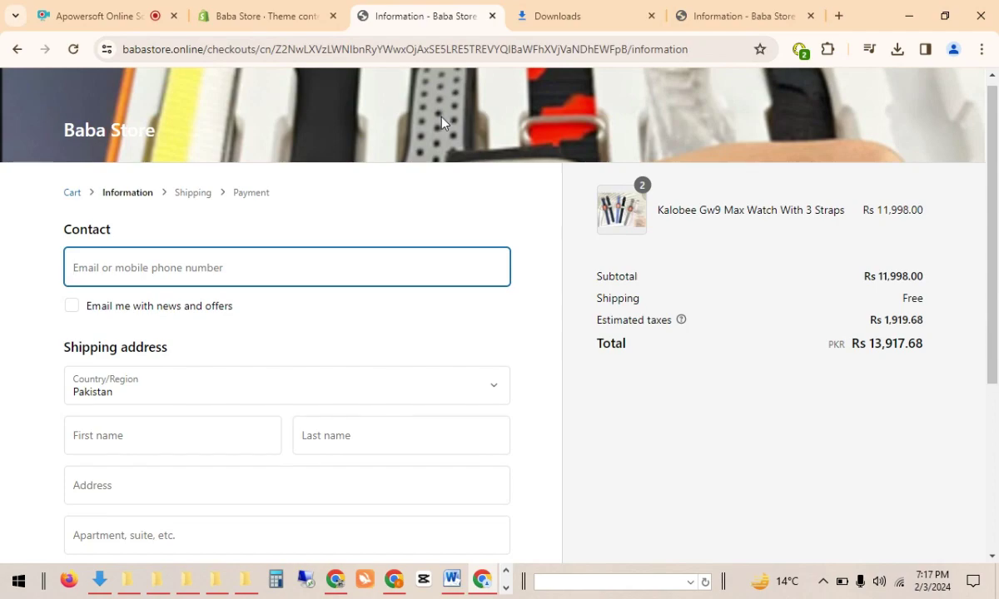
left_click(267, 14)
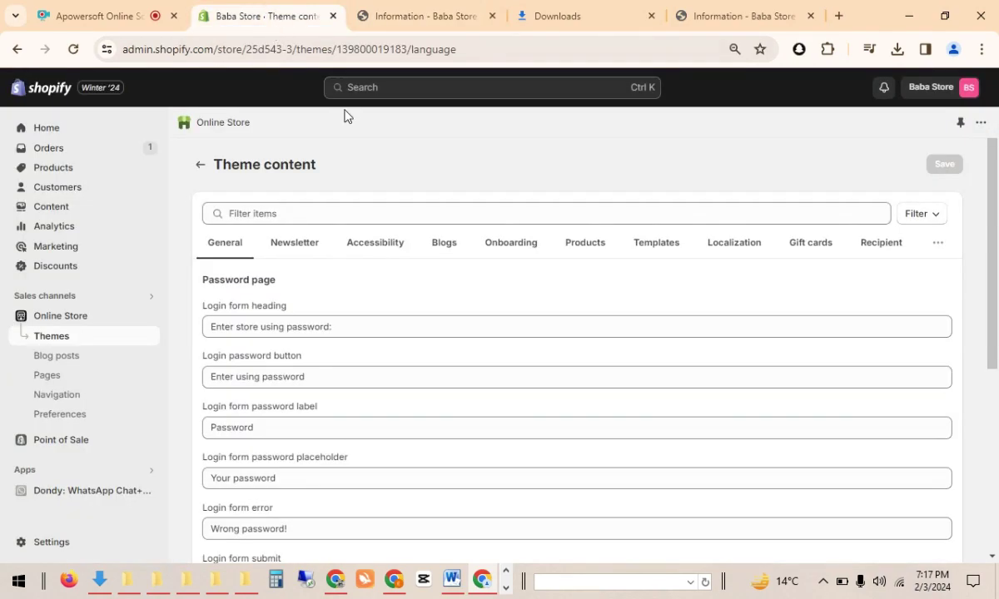
Step: Search the theme content for "Email or mobile", matching the wording of the checkout contact field
left_click(331, 214)
type("Emailor")
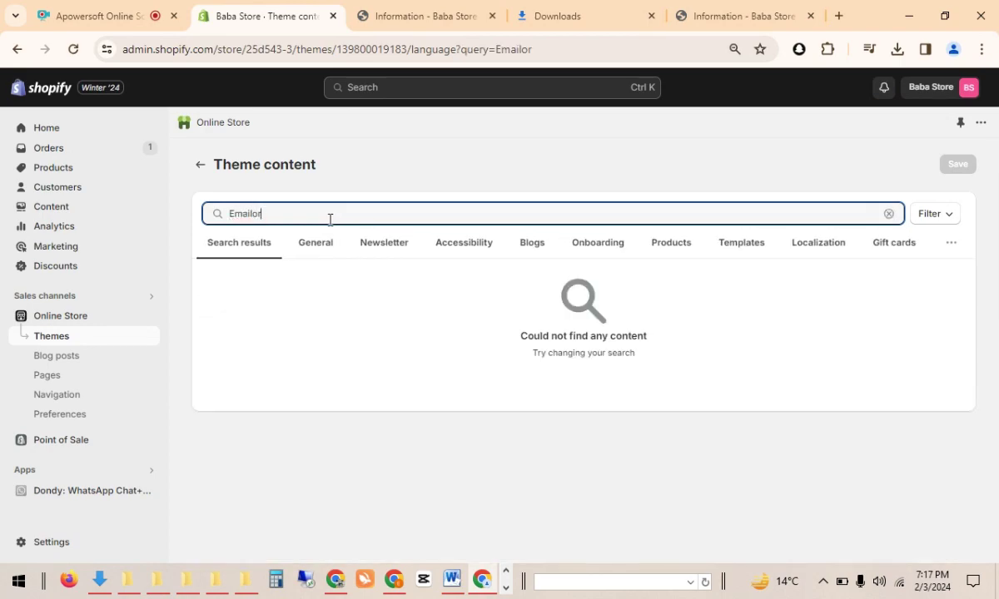
key("BackSpace")
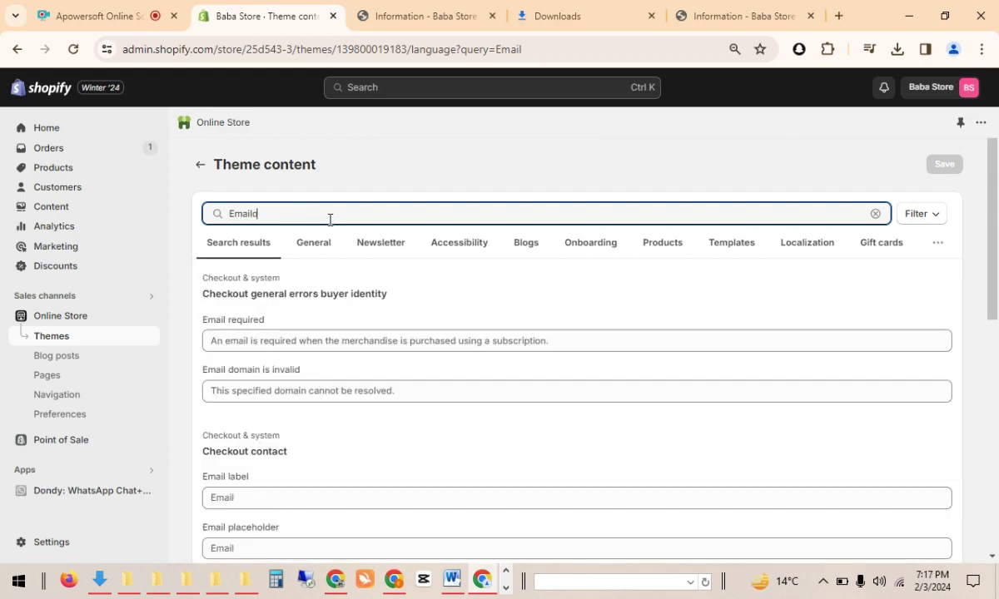
type("or")
key("BackSpace")
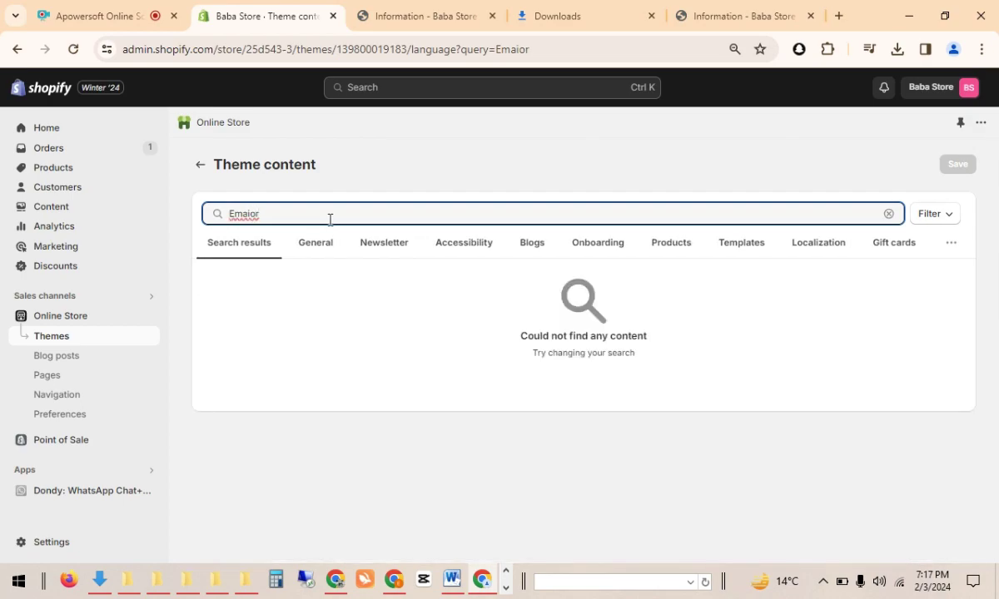
key("BackSpace")
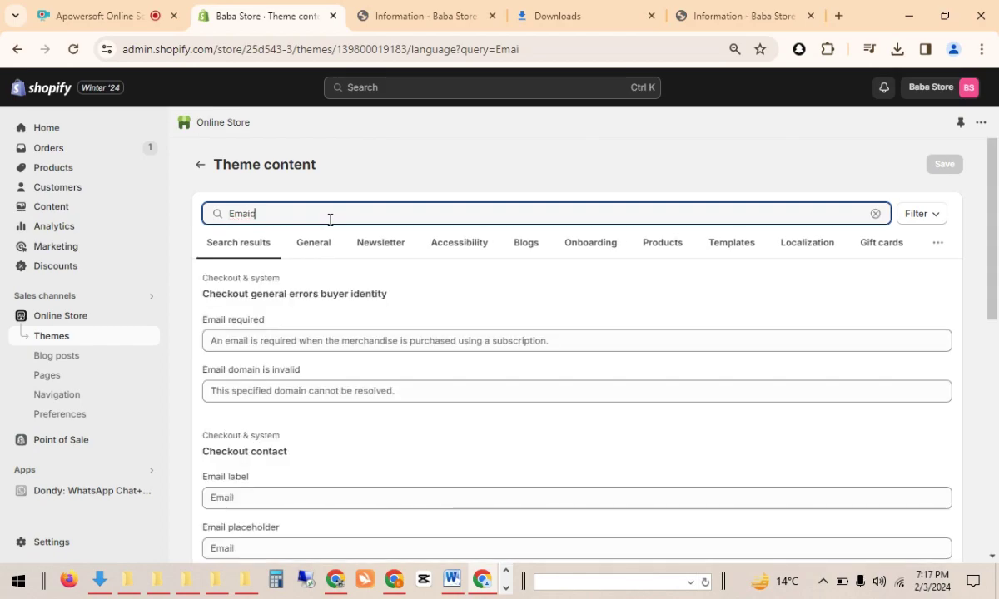
key("BackSpace")
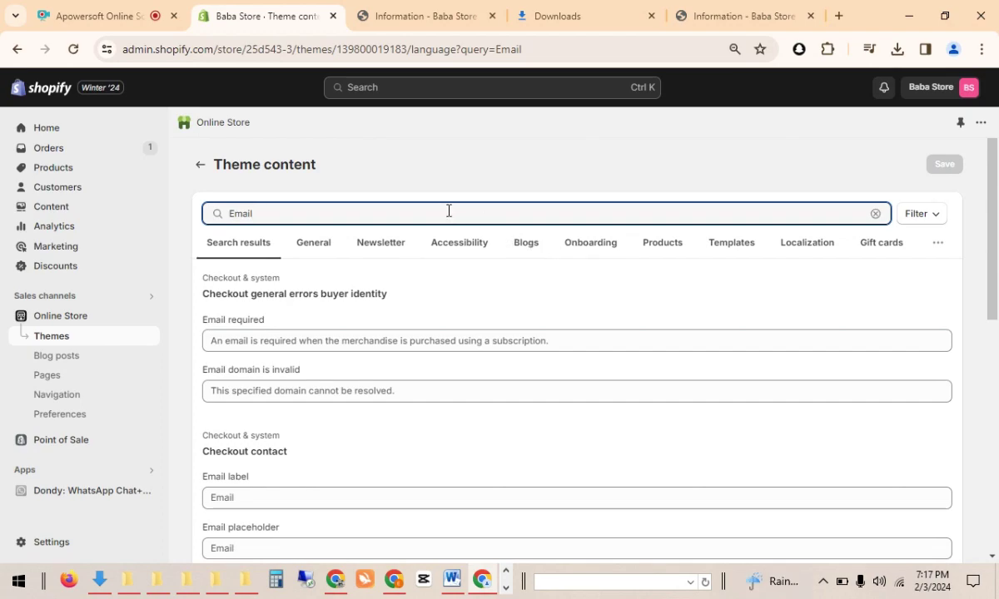
type("or")
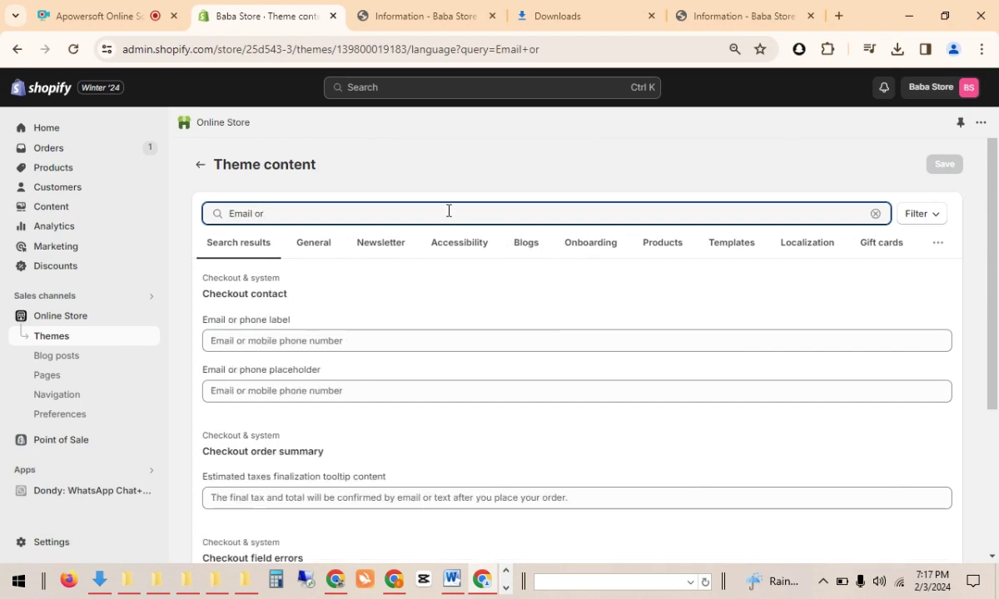
left_click(480, 8)
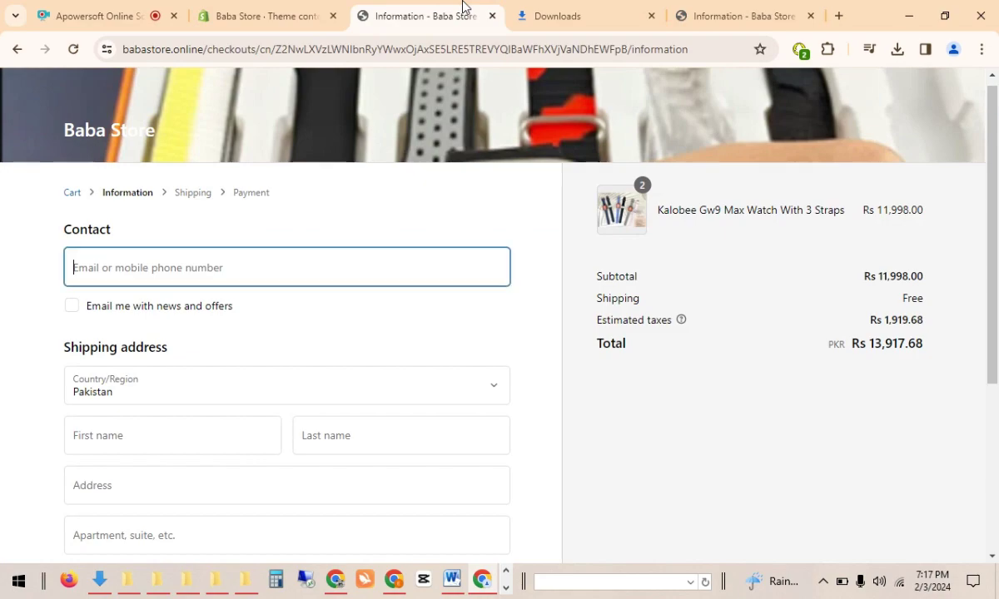
left_click(257, 7)
type("mobile")
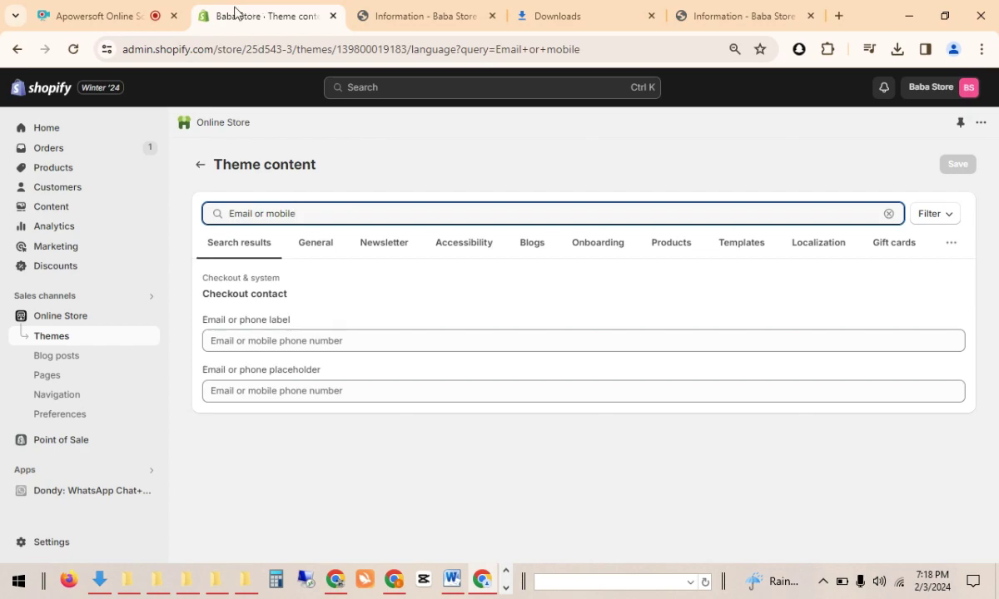
Step: Set the checkout contact's email or phone placeholder to "Email For Order Tracking Information" and save the theme content
left_click(331, 386)
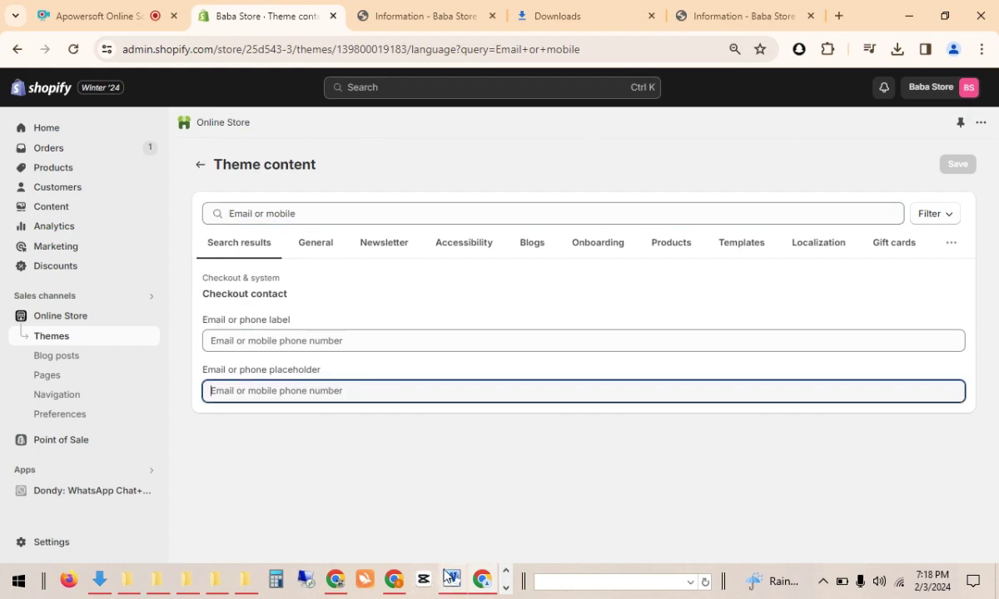
type("Email For Order Tracking Information")
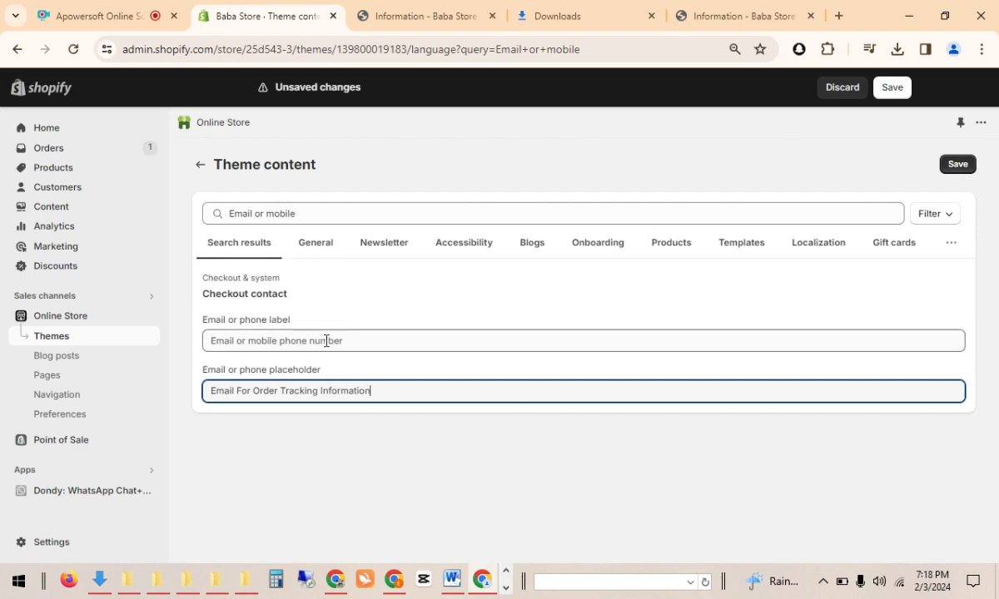
left_click(957, 166)
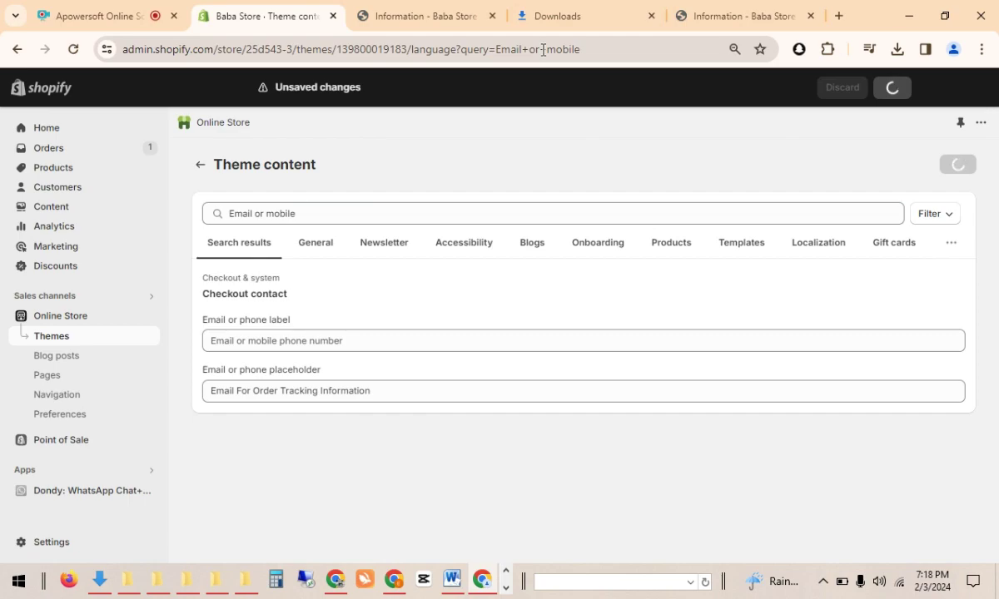
Step: Reload the checkout page containing the Ultra 7 In 1 Smart Watch and check the contact field's placeholder
left_click(616, 10)
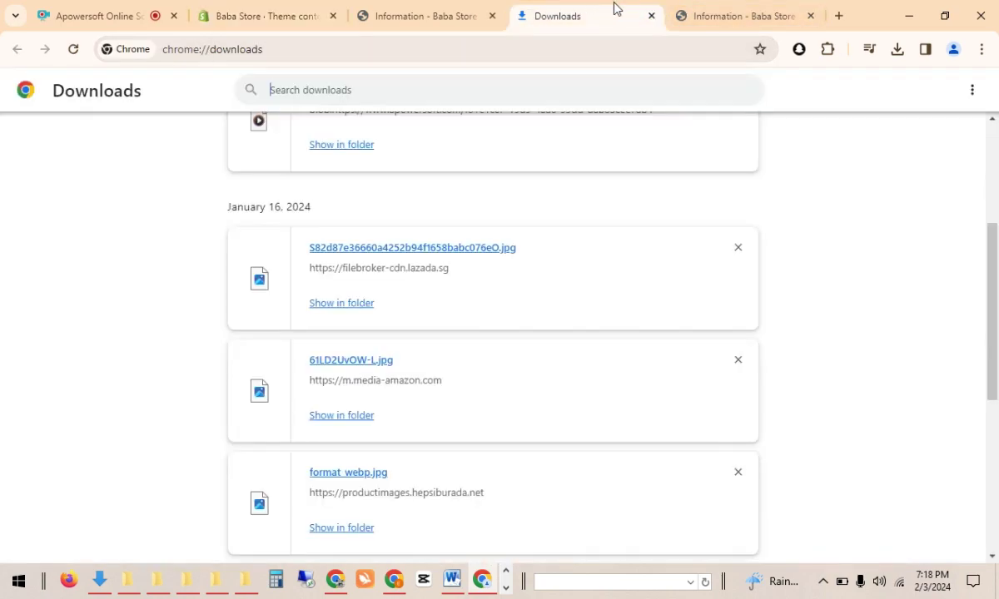
left_click(709, 14)
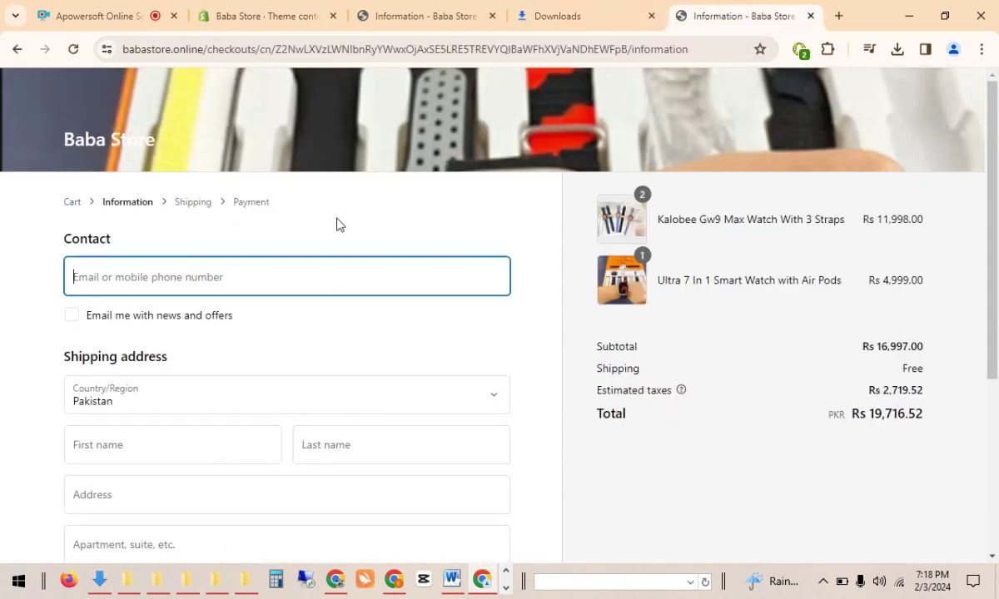
right_click(477, 204)
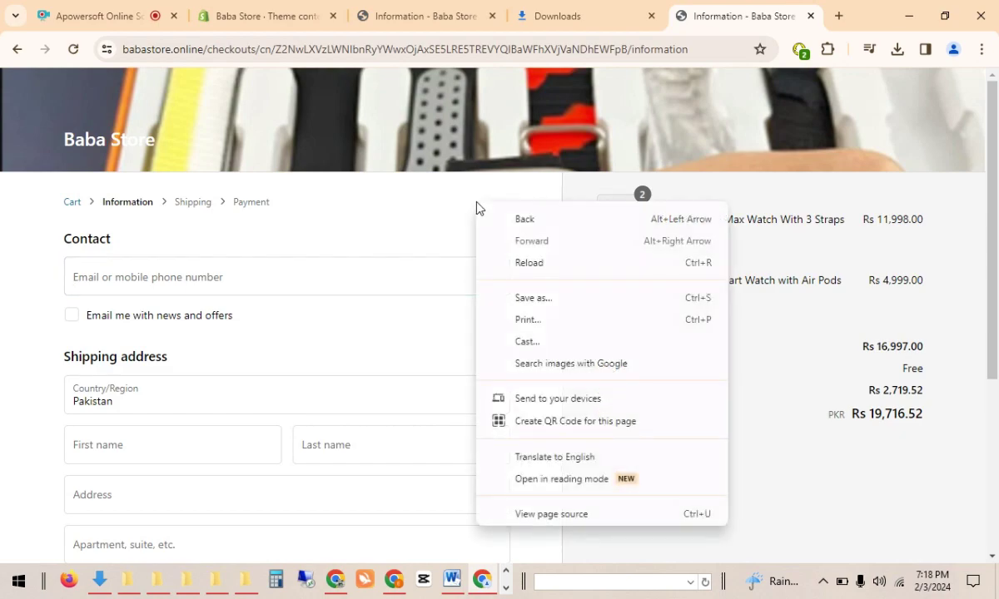
left_click(537, 263)
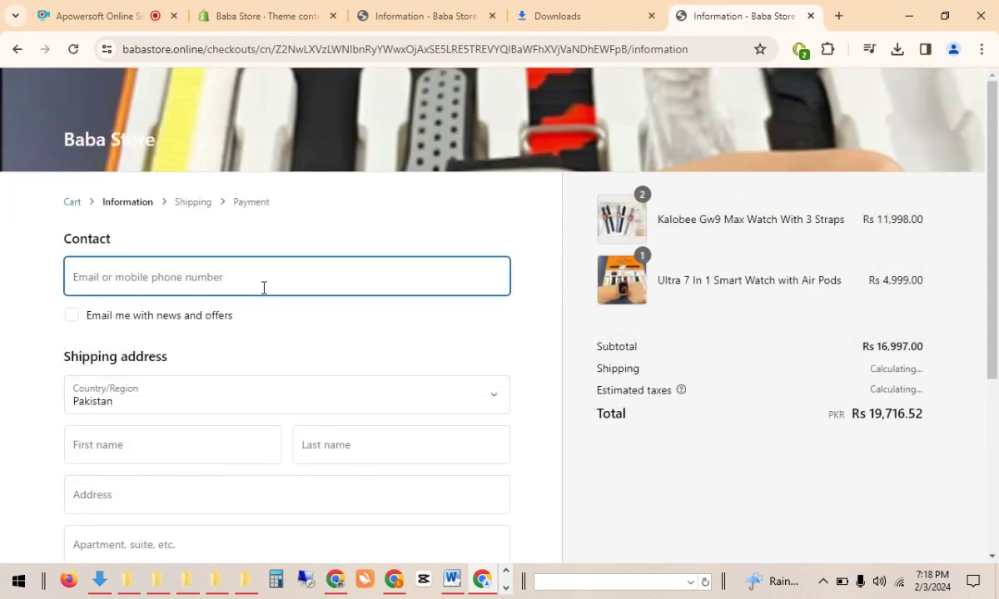
right_click(391, 216)
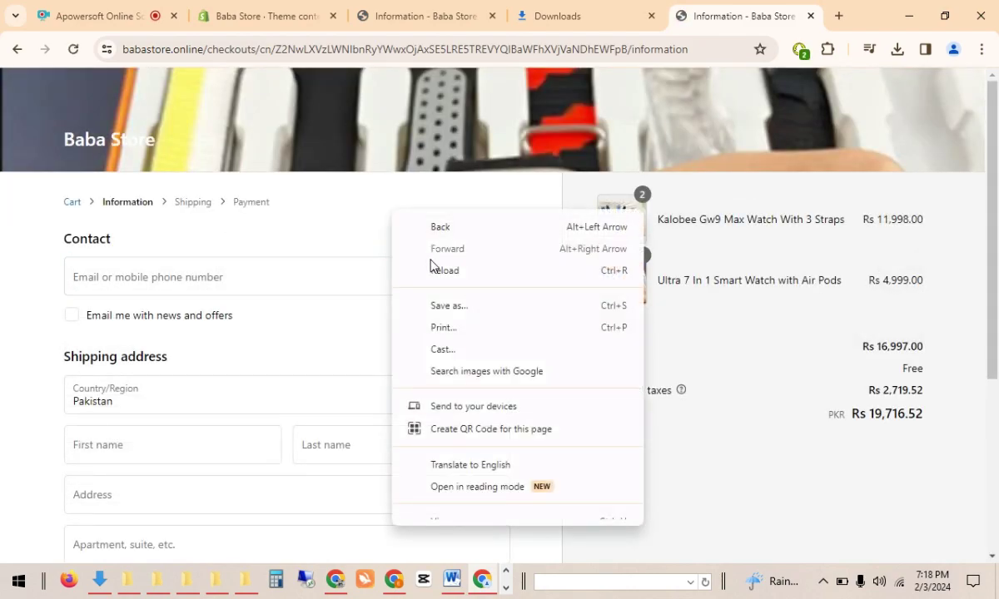
left_click(460, 11)
Step: Close the duplicate checkout page and reload the remaining one to recheck the contact field
left_click(456, 8)
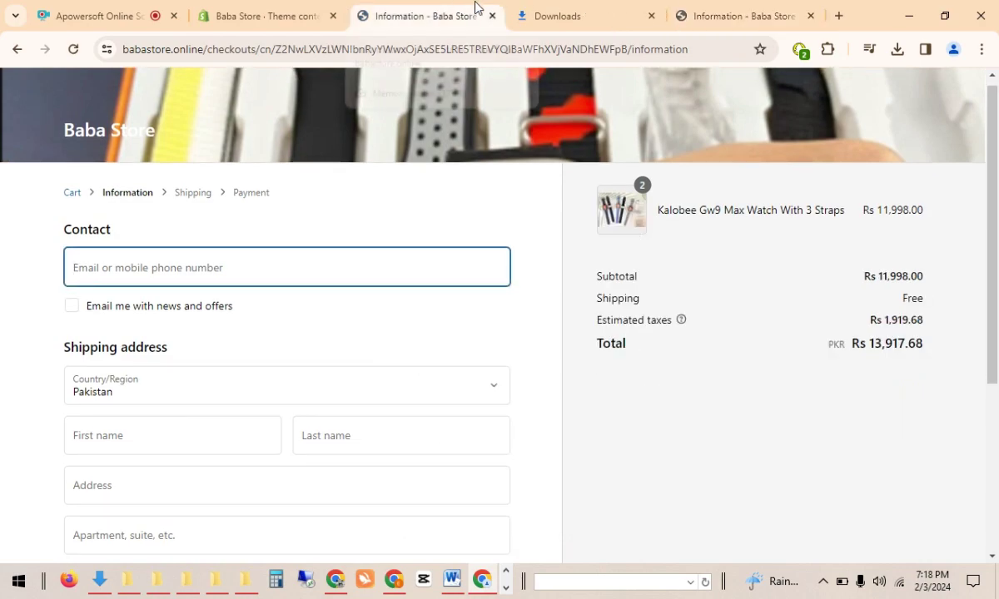
left_click(747, 13)
key("ctrl+shift+Tab")
key("ctrl+shift+Tab")
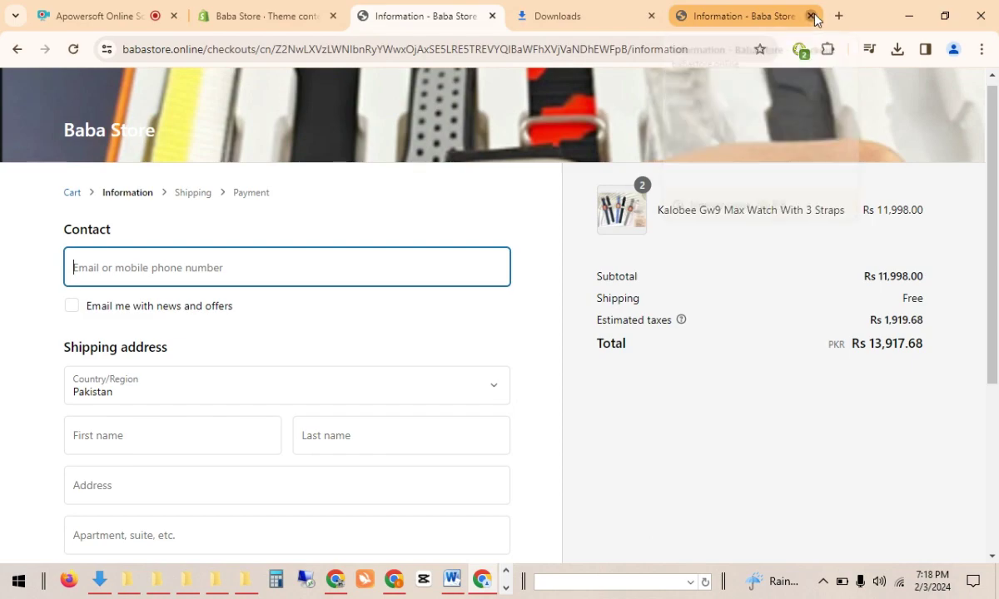
left_click(809, 15)
right_click(403, 213)
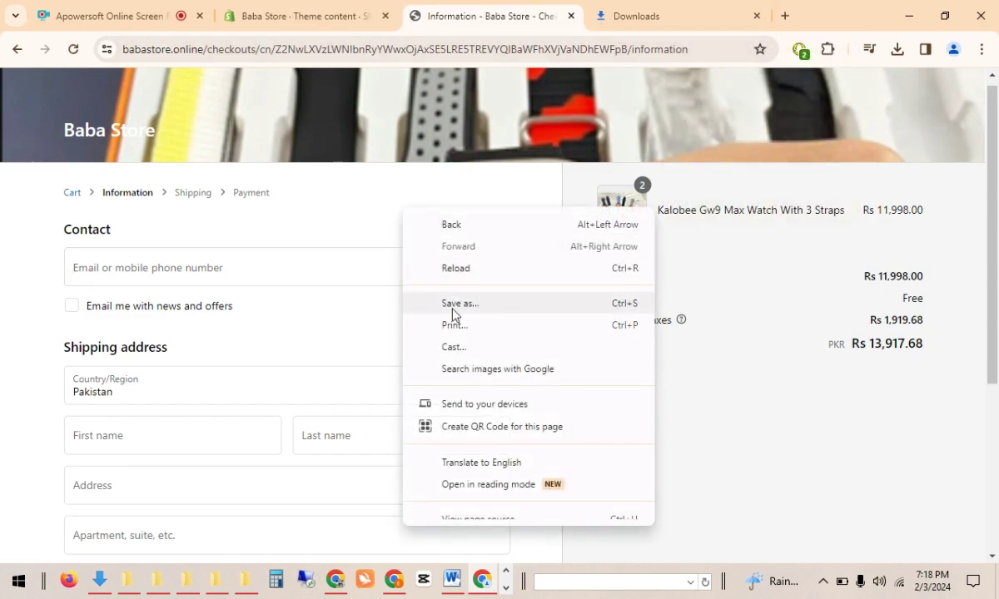
left_click(464, 270)
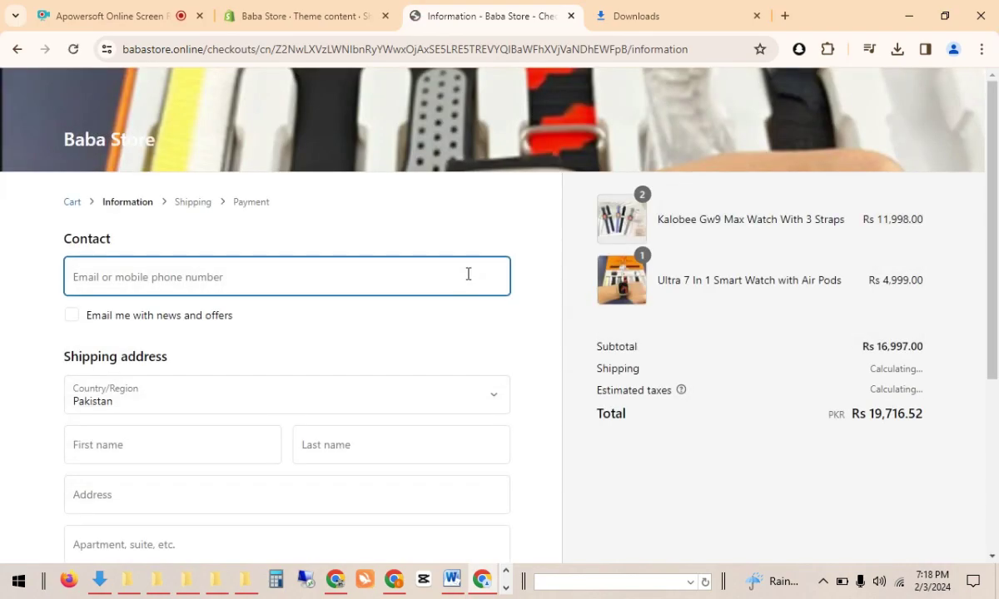
Step: Set the checkout contact's email or phone label to "Email For Order Tracking Information" and save the theme content
left_click(346, 11)
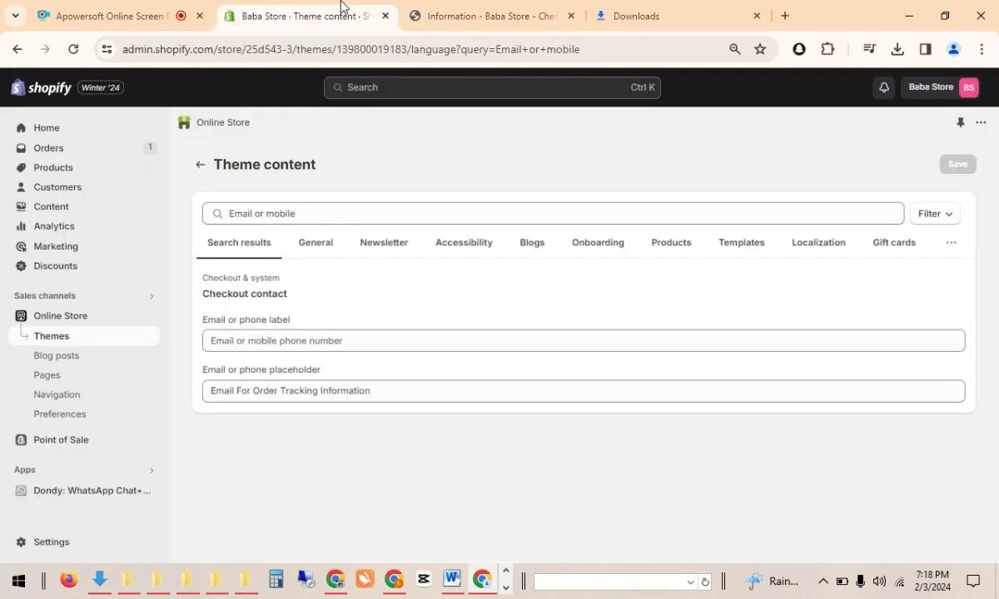
left_click(358, 339)
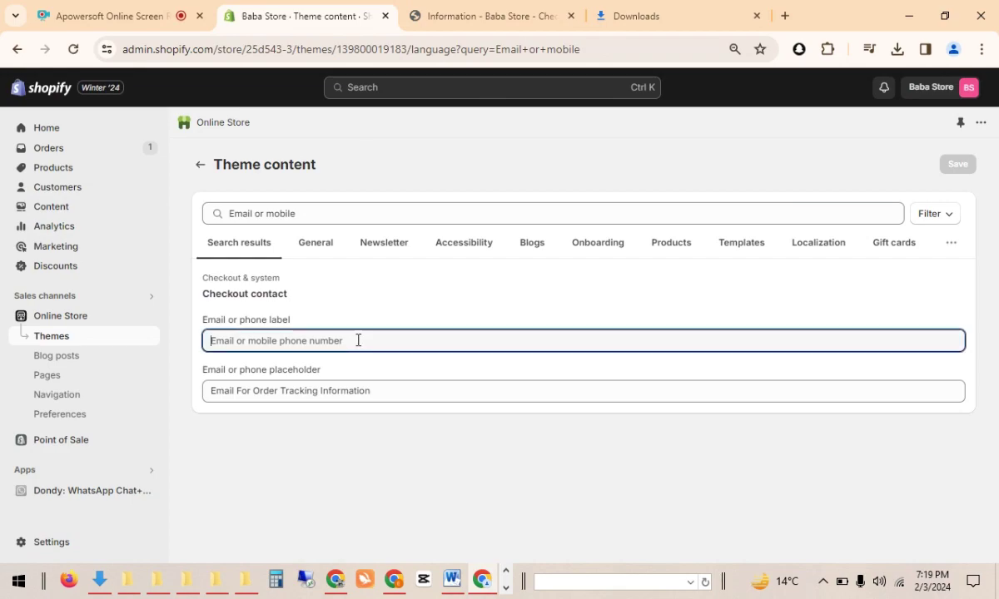
type("Email For Order Tracking Information")
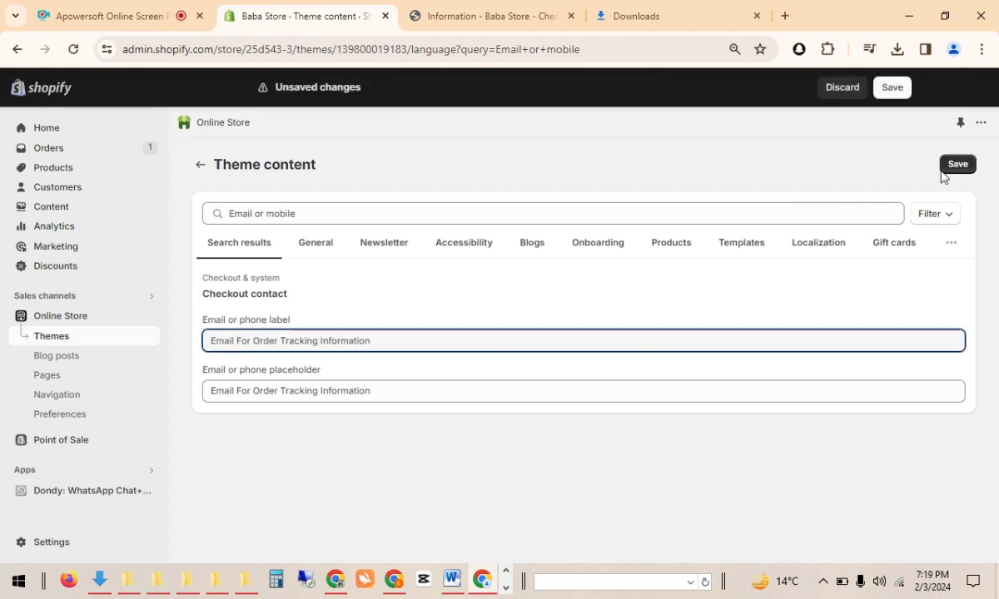
left_click(961, 169)
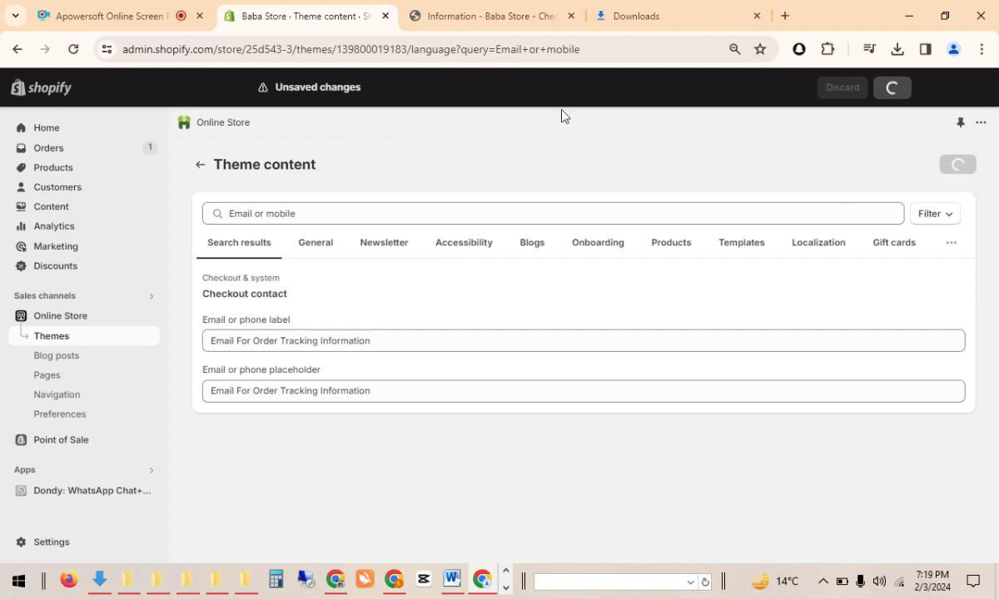
Step: Reload the checkout page, examine the contact field's new wording, and return to the theme content
left_click(471, 12)
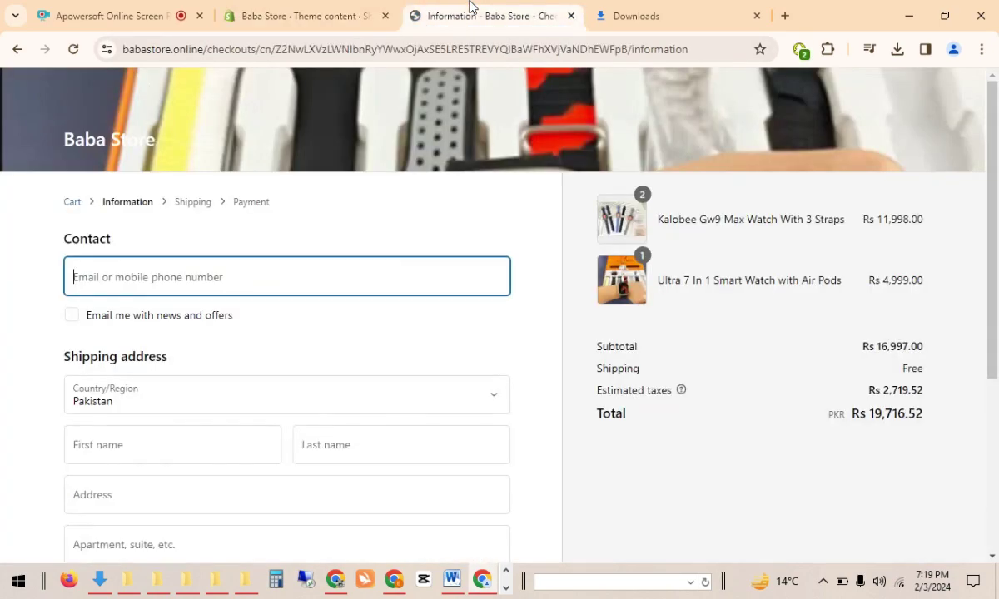
right_click(368, 209)
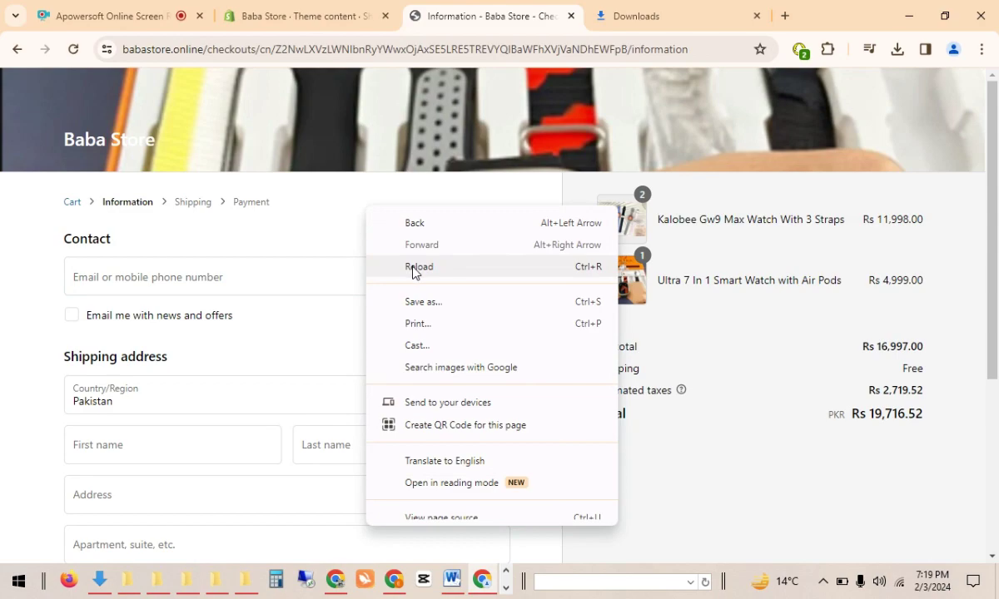
left_click(387, 266)
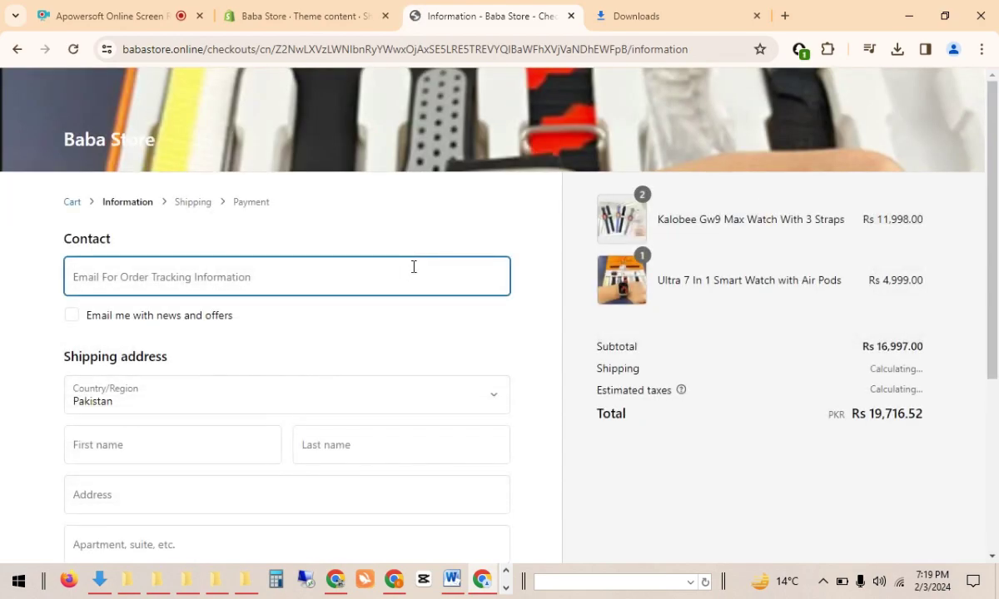
left_click(238, 276)
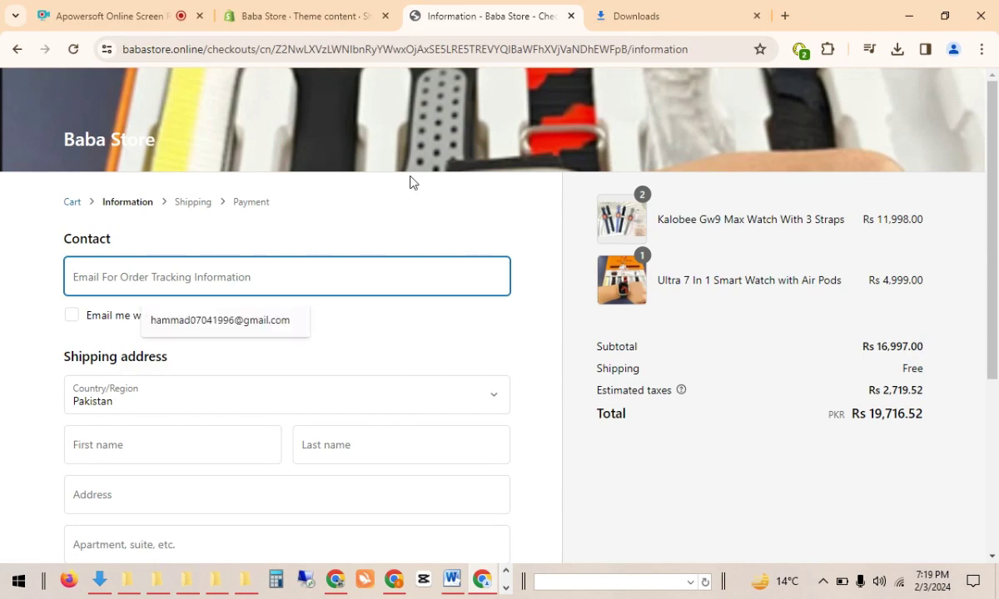
left_click(376, 6)
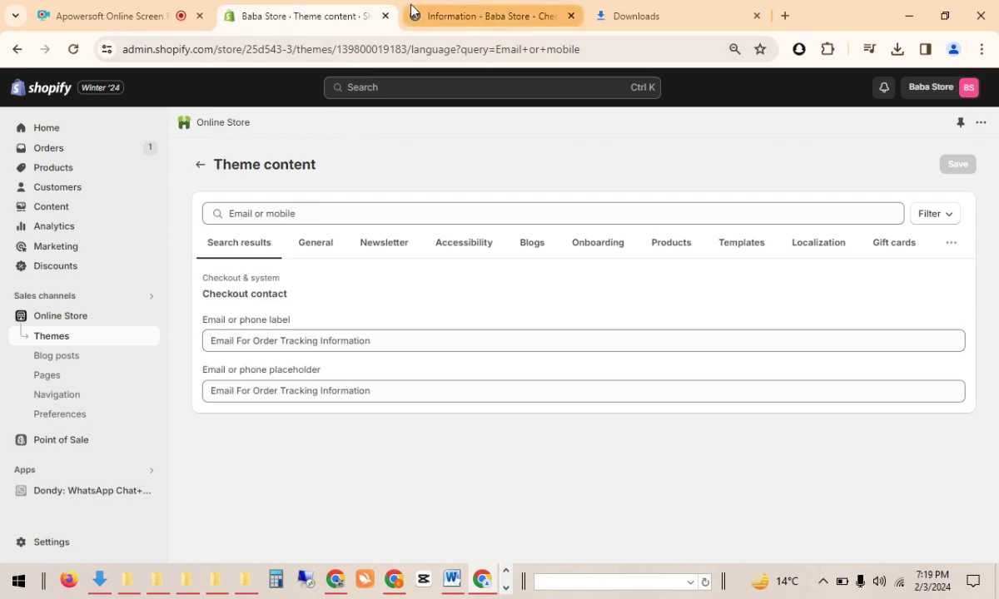
Step: Examine the checkout page's contact and shipping address fields, including the apartment field, and return to the theme content
left_click(506, 12)
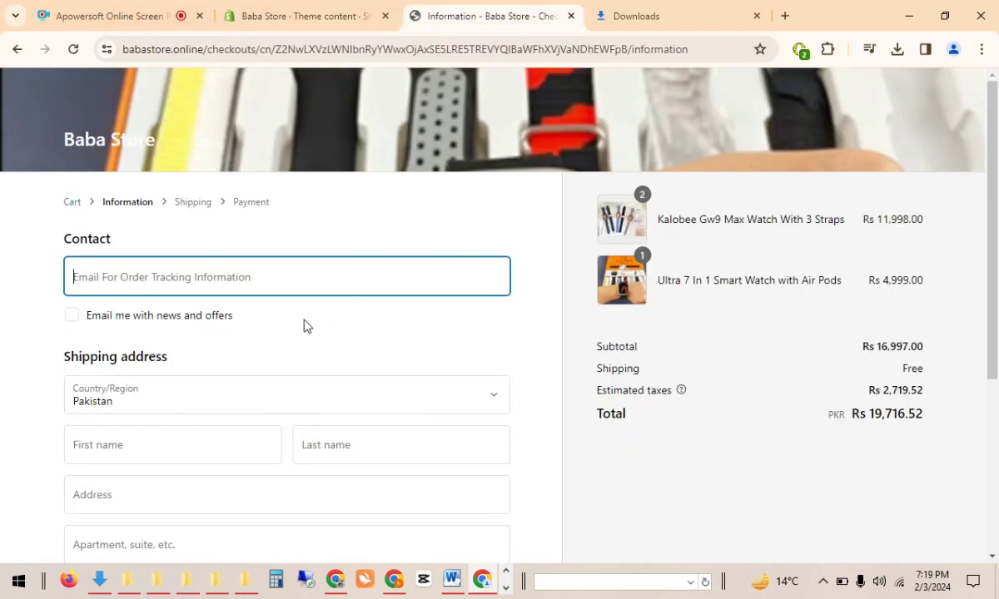
left_click_drag(995, 173, 939, 245)
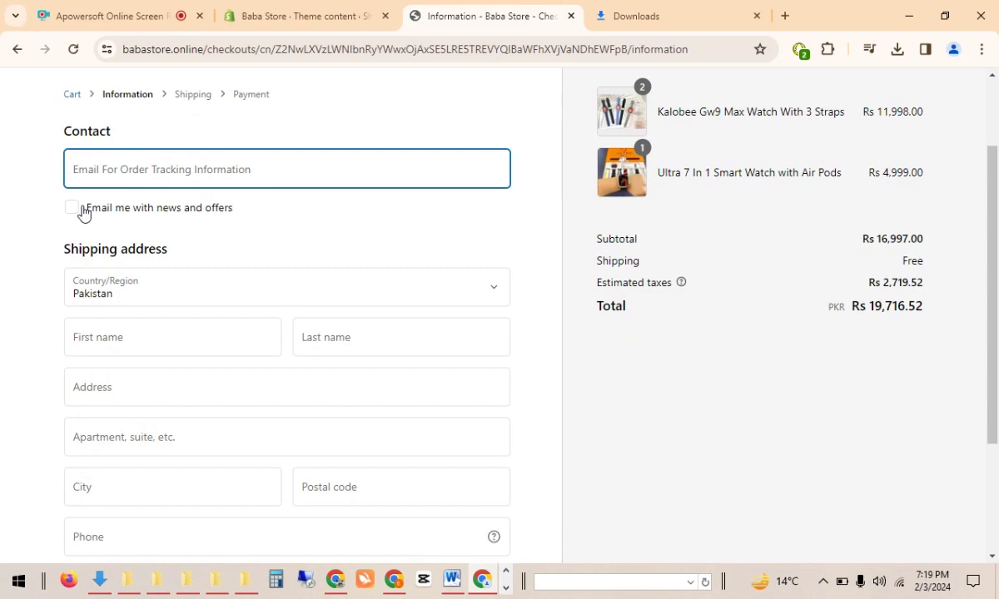
scroll(932, 225, "up", 2)
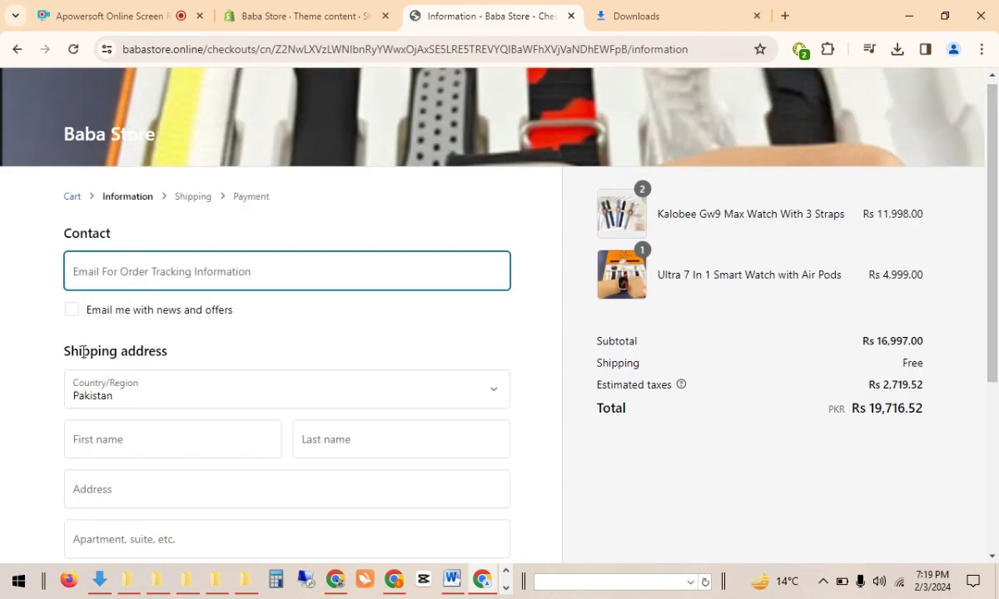
scroll(992, 220, "down", 1)
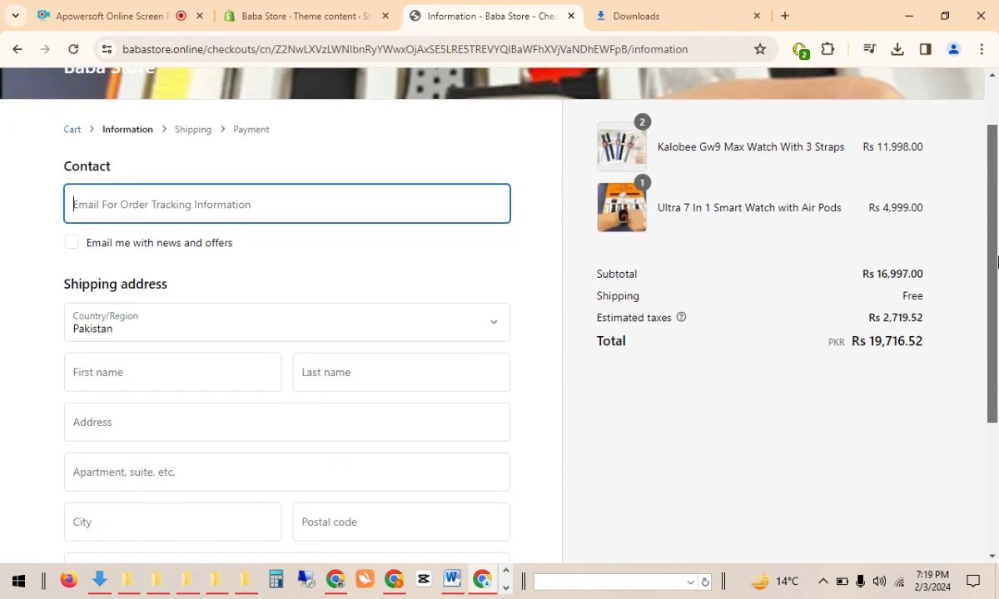
left_click(188, 317)
left_click(188, 317)
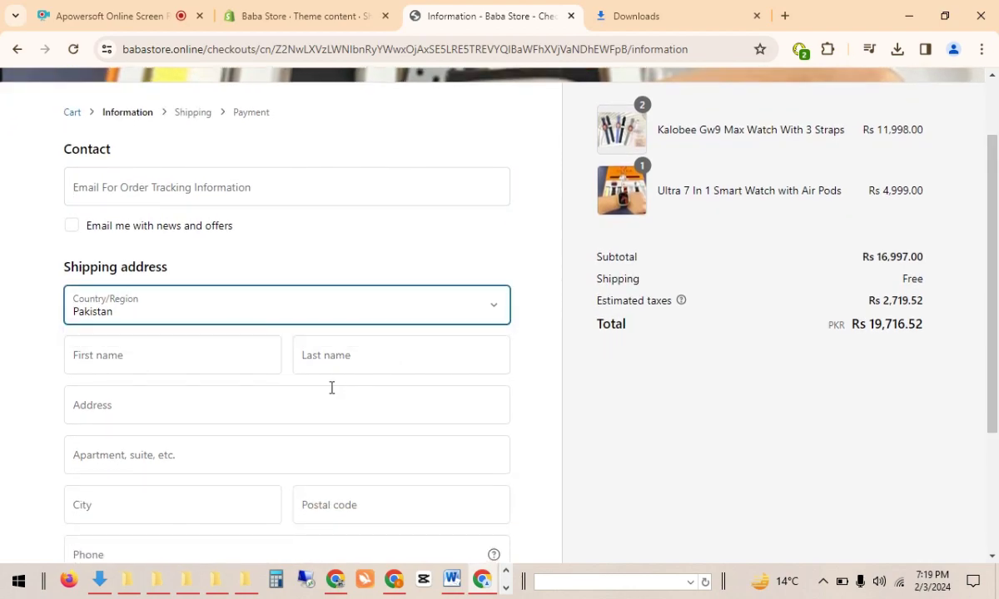
left_click(67, 457)
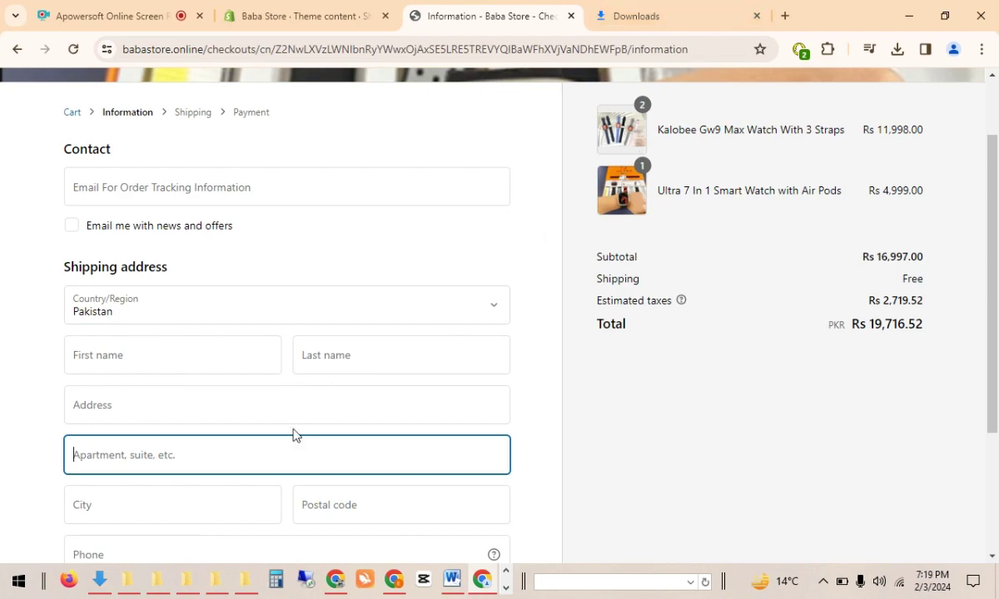
left_click(302, 12)
left_click(490, 15)
left_click(295, 15)
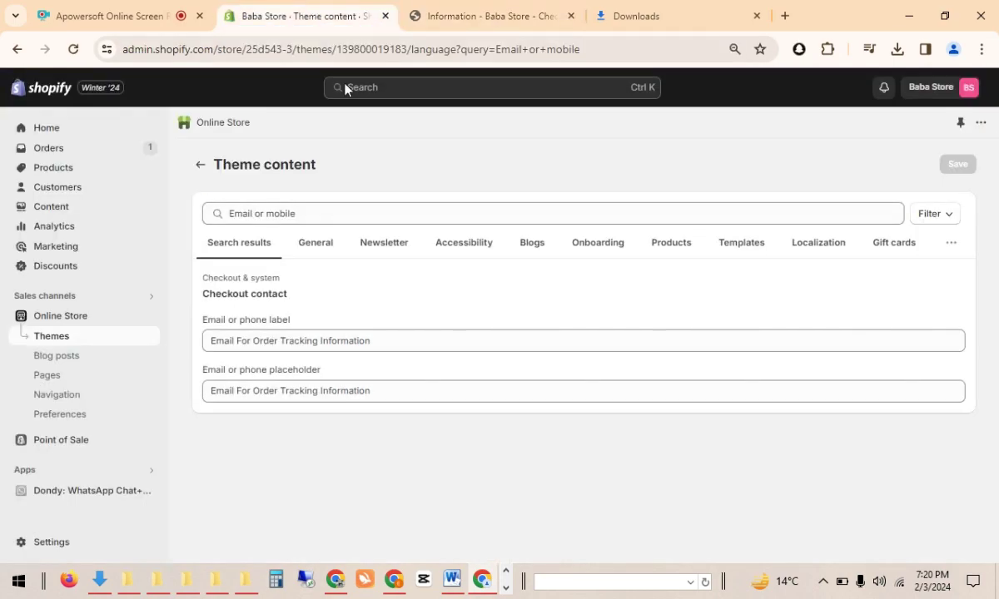
Step: Search the theme content for "Apart" and select the checkout contact's Address2 label field
left_click_drag(305, 213, 207, 213)
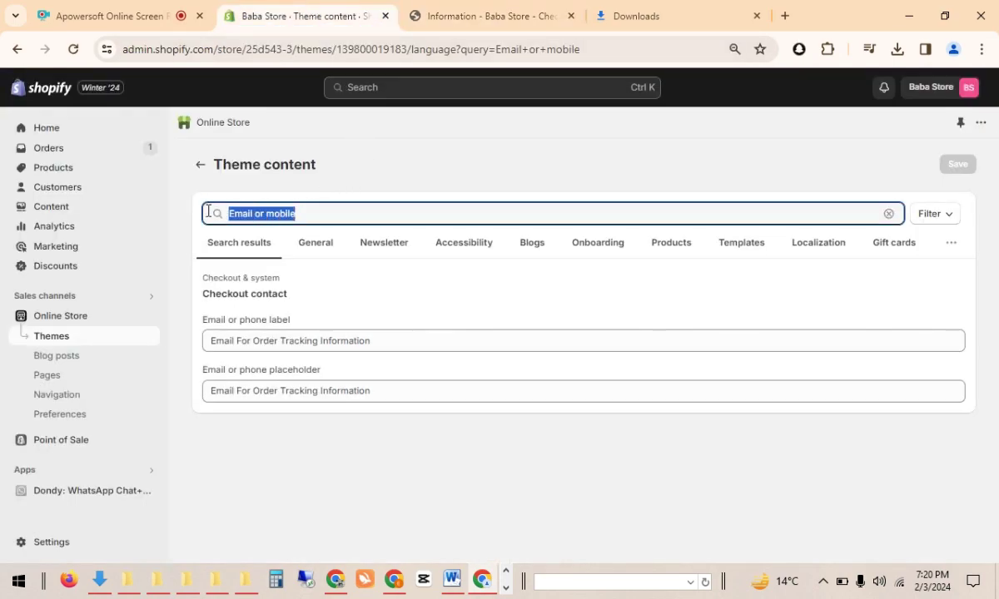
type("Apart")
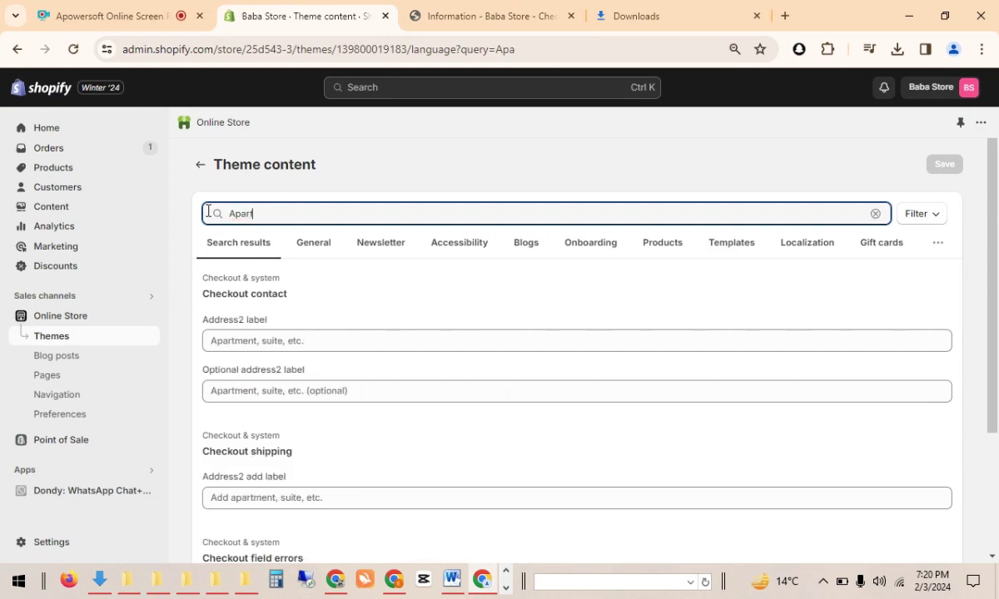
left_click(241, 340)
Step: Copy the Address 2 label's replacement wording from the Word template, leaving out the closing ".)", and return to the theme content in Chrome
left_click(452, 580)
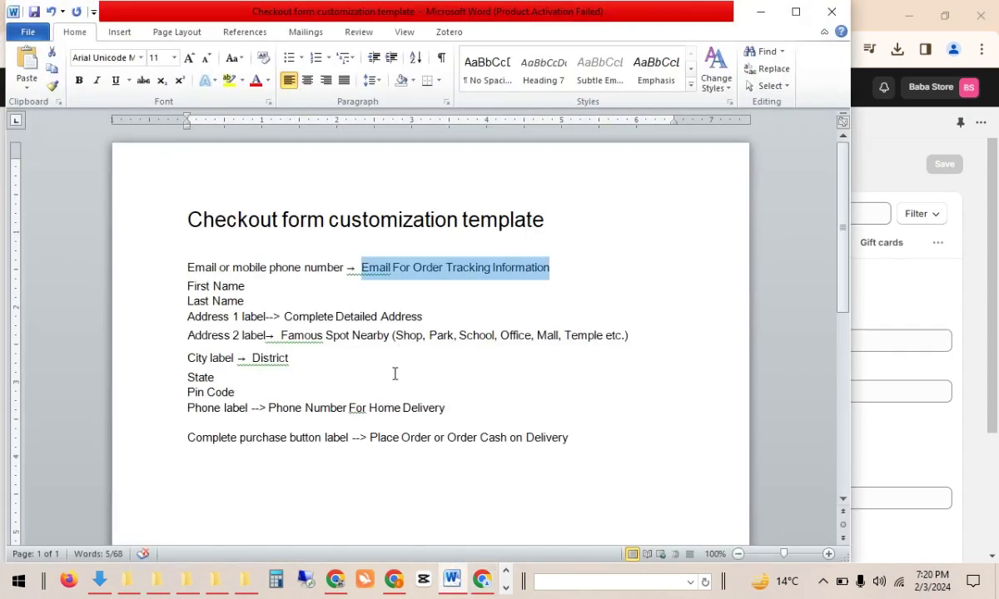
left_click_drag(281, 336, 630, 335)
key("ctrl+c")
left_click_drag(434, 317, 500, 337)
left_click(429, 371)
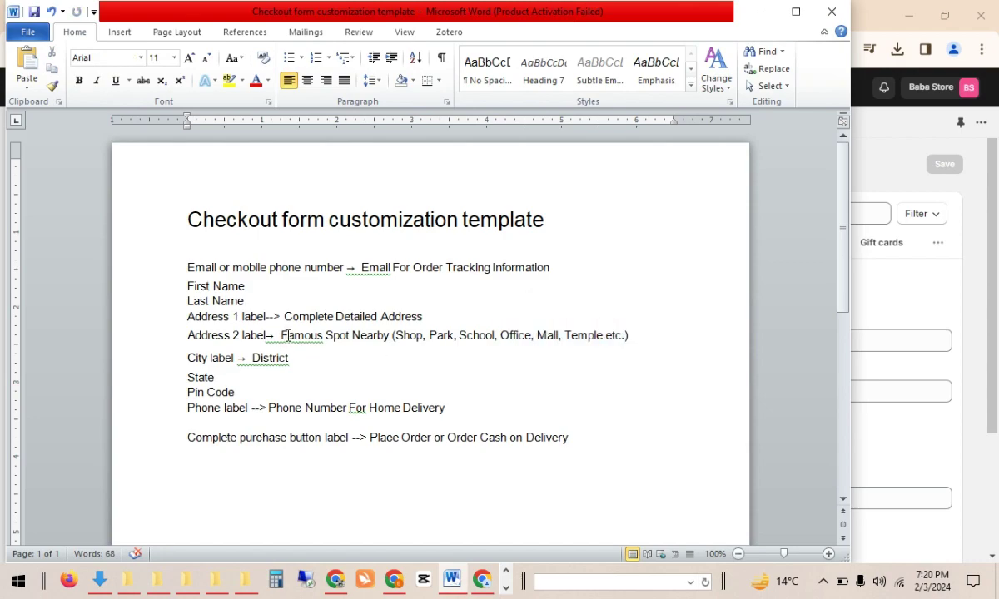
left_click_drag(283, 336, 571, 401)
key("alt+Tab")
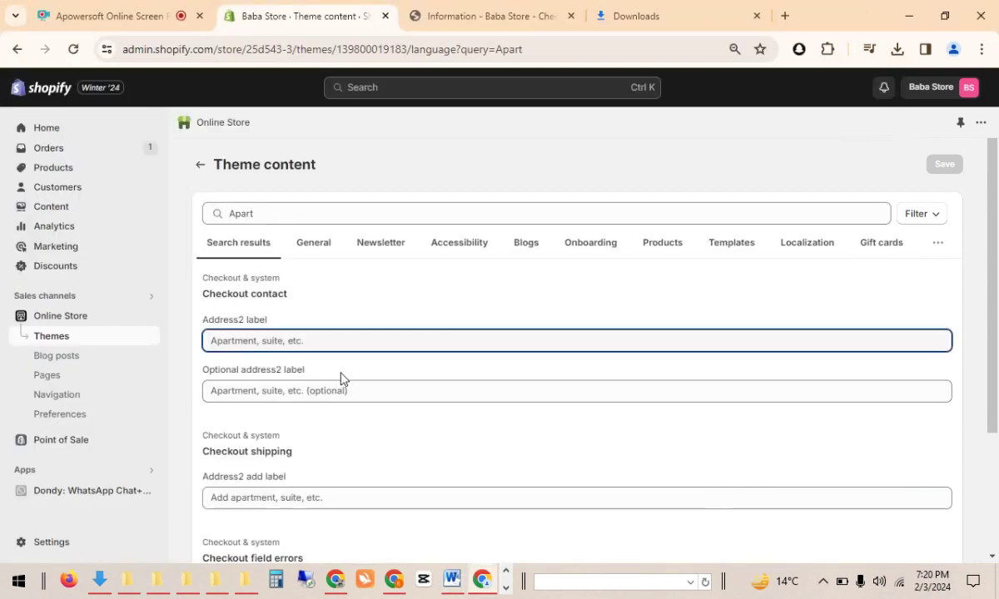
Step: Set the Address2 and Optional address2 labels to "Famous Spot Nearby (Shop, Park, School, Office, Mall, Temple etc" and save the theme content
left_click(351, 396)
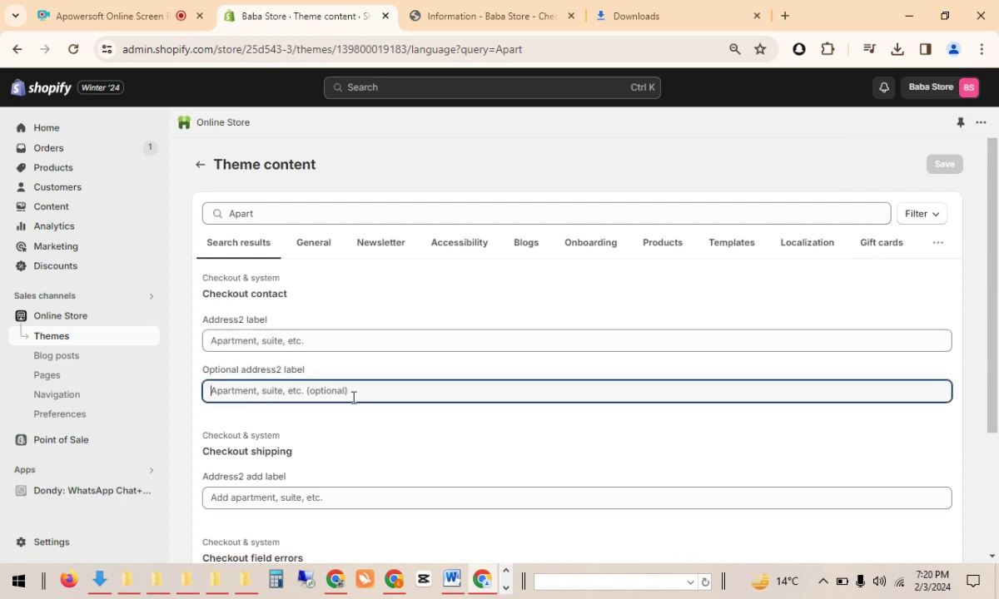
key("ctrl+v")
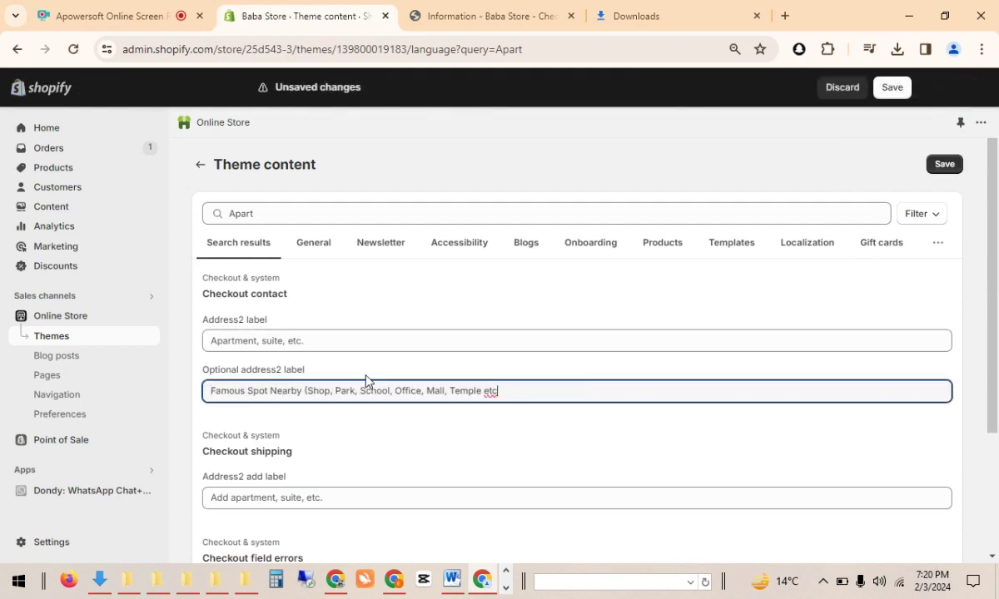
left_click(357, 336)
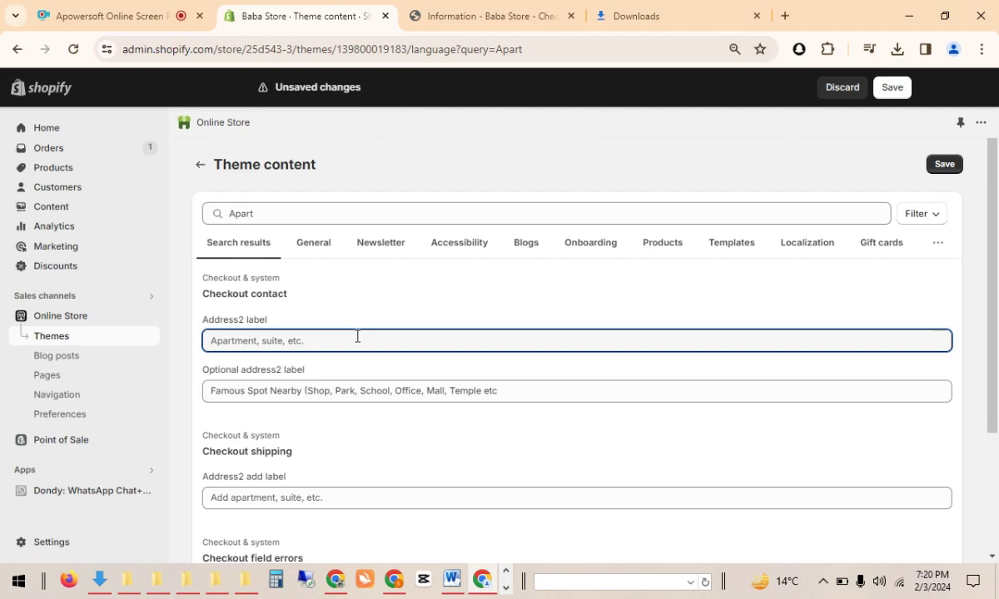
key("ctrl+v")
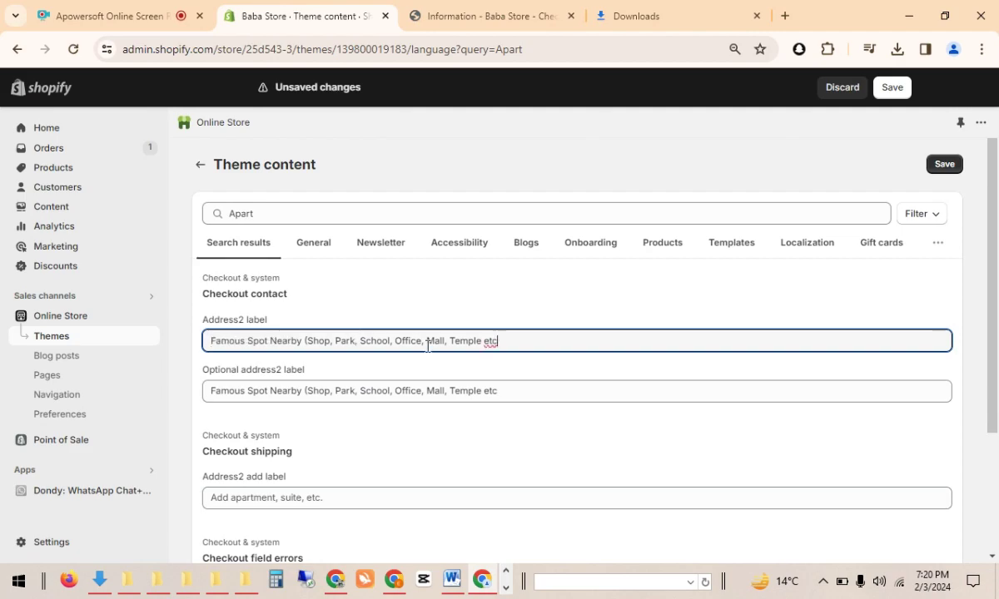
left_click(943, 166)
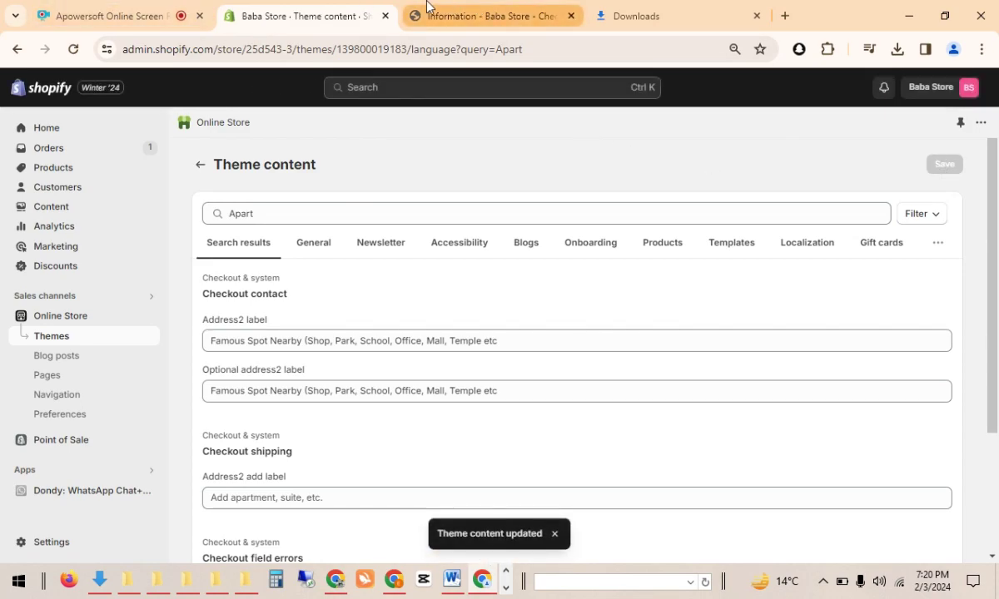
Step: Reload the checkout page and examine the second address line's wording and the remaining shipping address fields
left_click(441, 15)
right_click(543, 198)
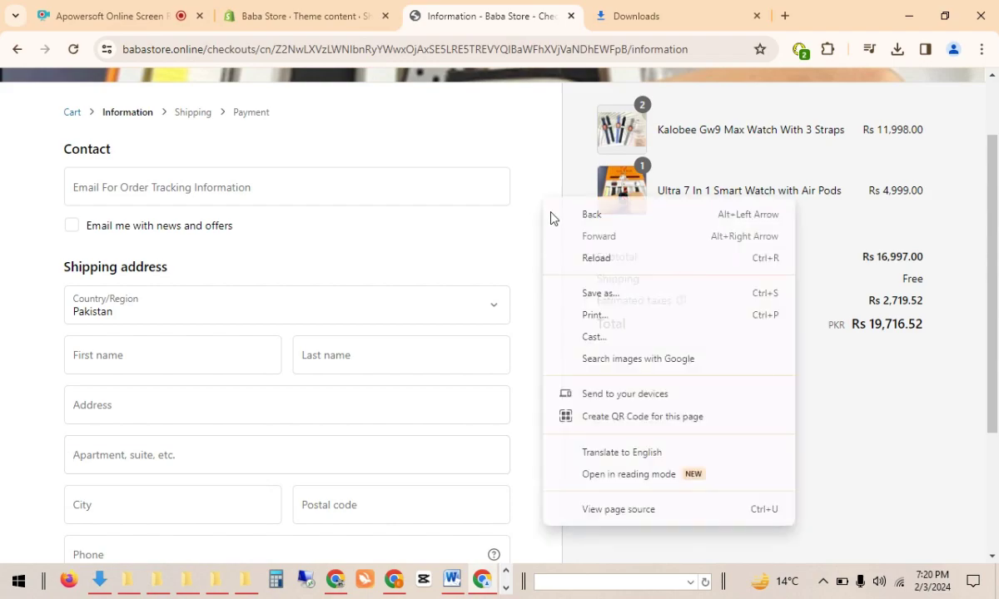
left_click(593, 260)
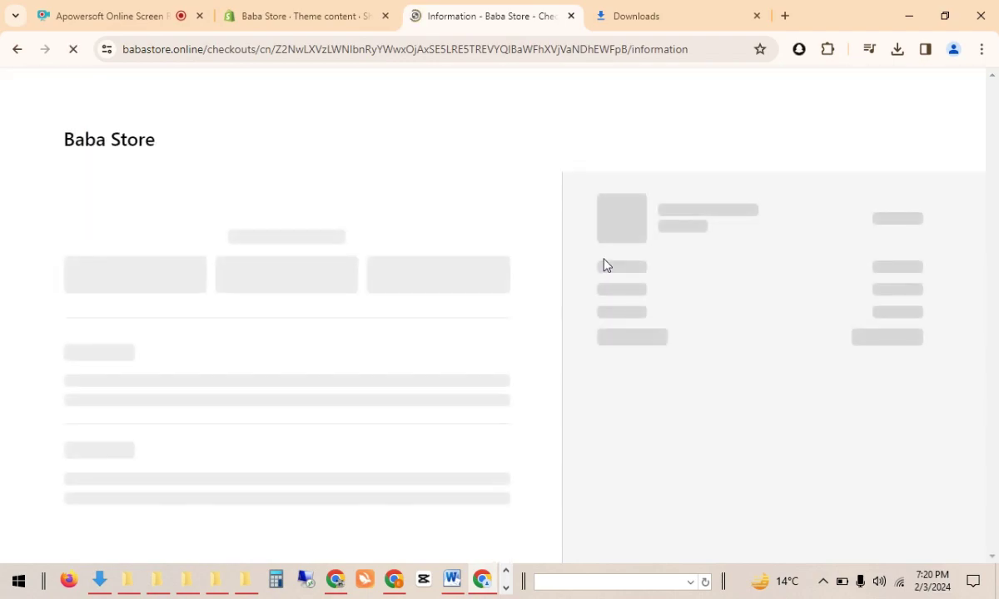
left_click(196, 461)
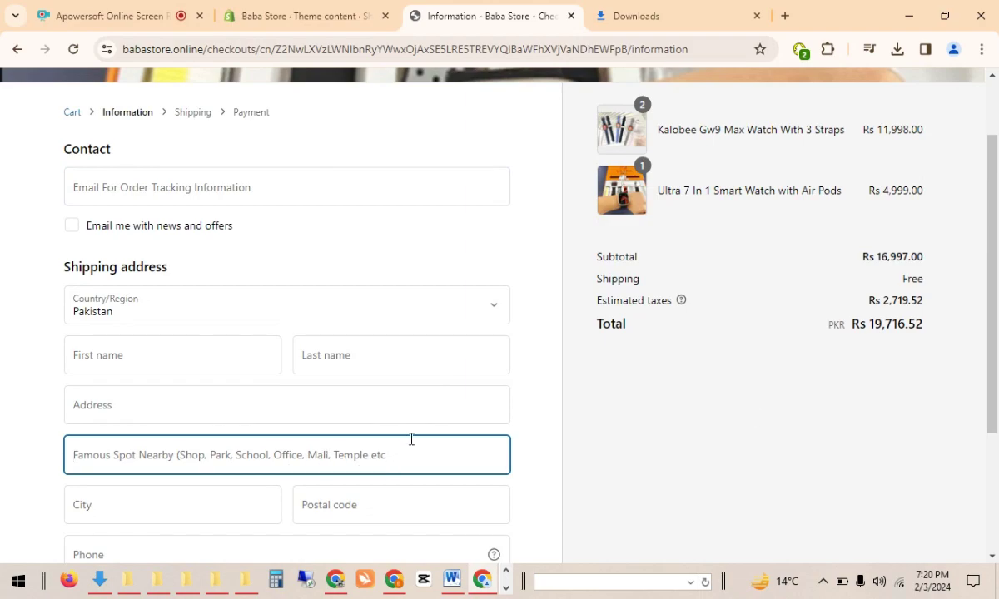
left_click_drag(996, 268, 996, 368)
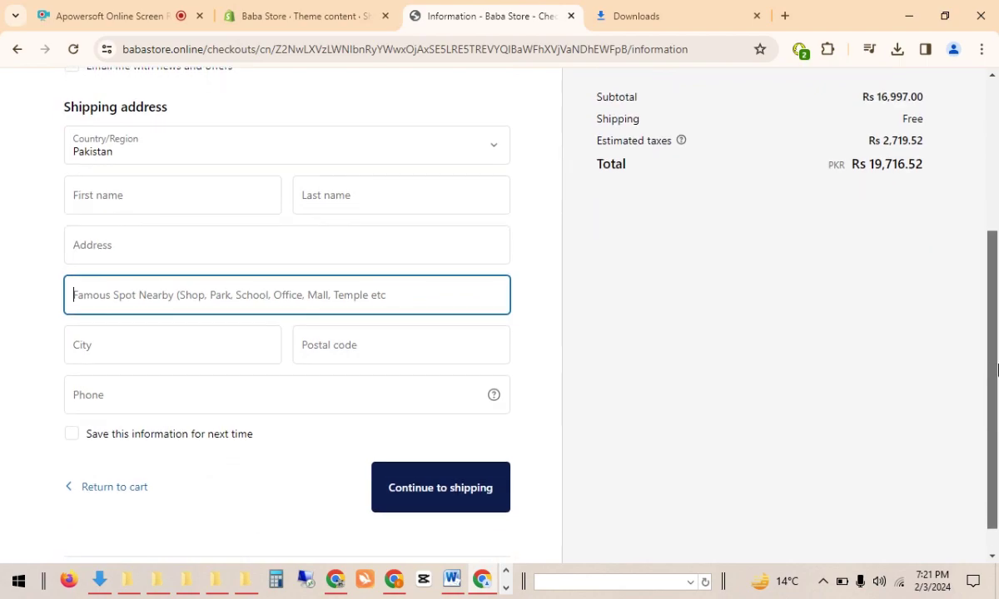
left_click(223, 243)
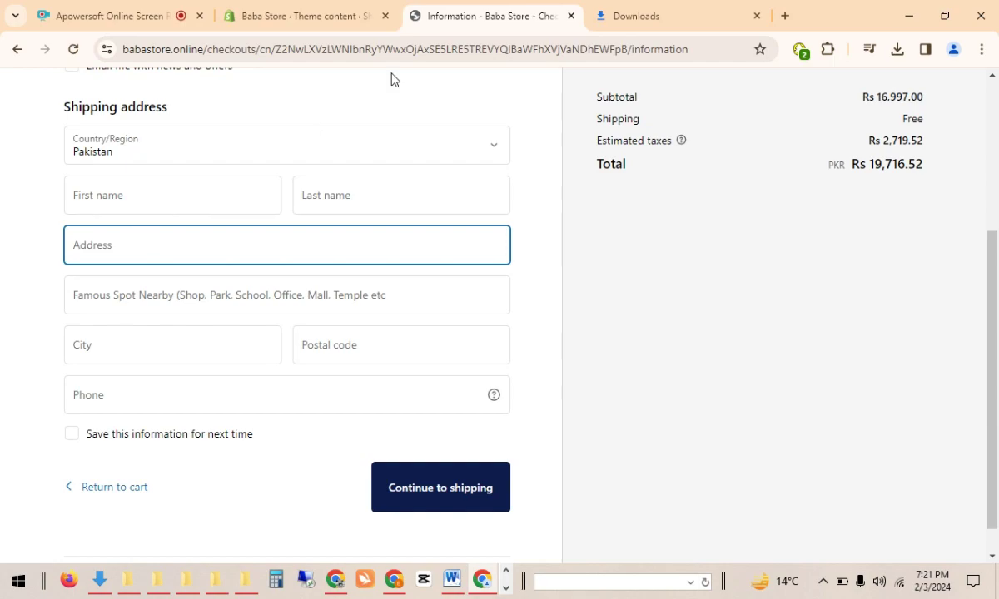
Step: Copy "Complete Detailed Address" from the Address 1 line of the Word template and return to the theme content in Chrome
left_click(320, 12)
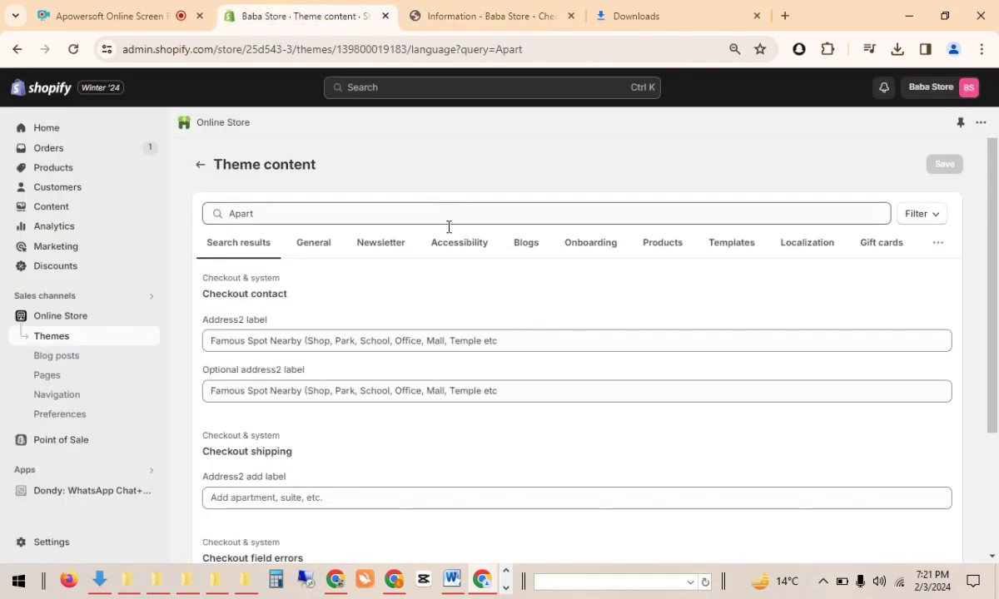
left_click(452, 580)
left_click_drag(446, 317, 288, 317)
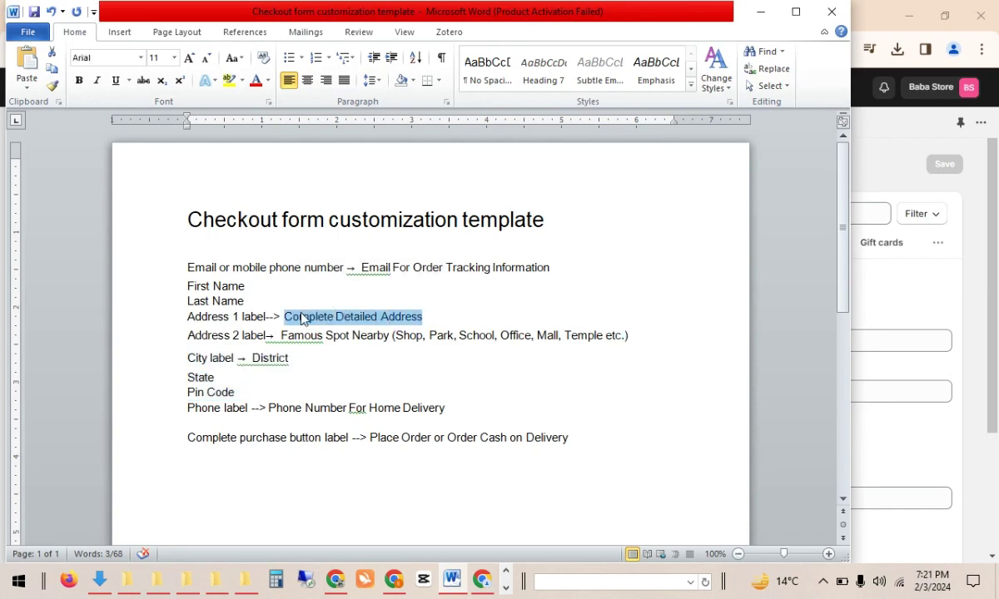
key("alt+Tab")
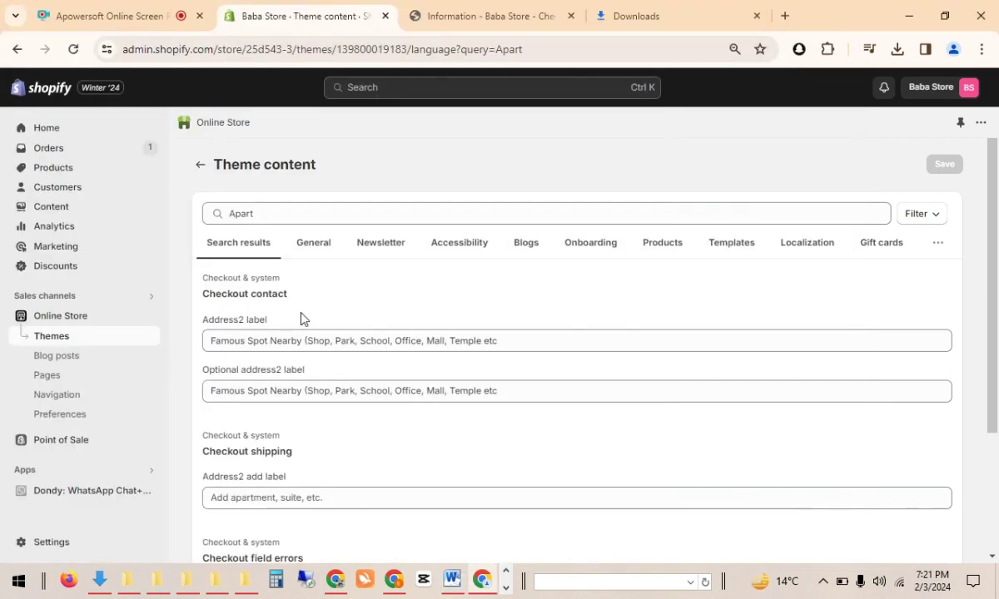
Step: Check the first address field's wording on the checkout page and search the theme content for "Address"
left_click(274, 214)
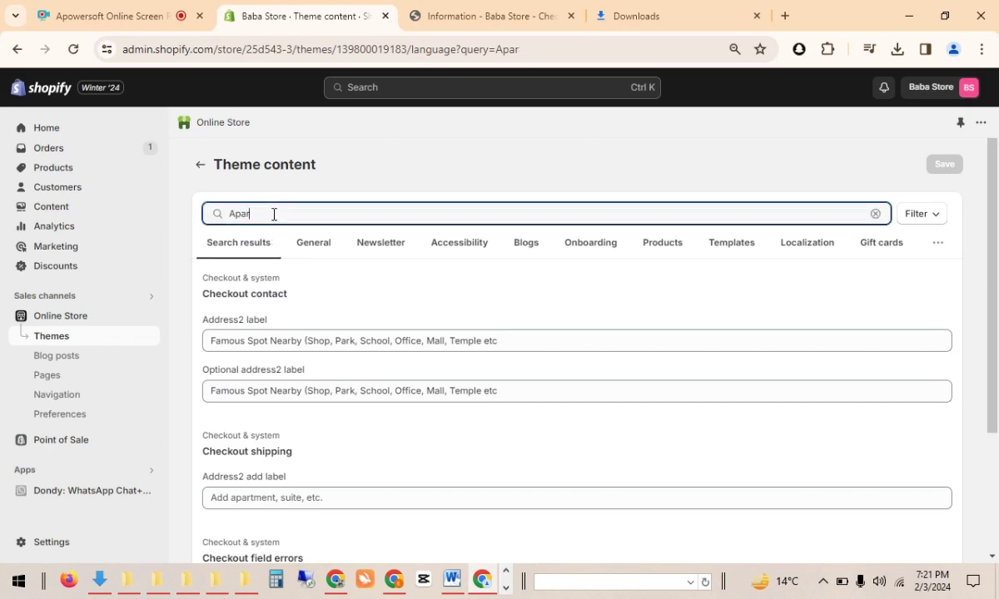
key("BackSpace")
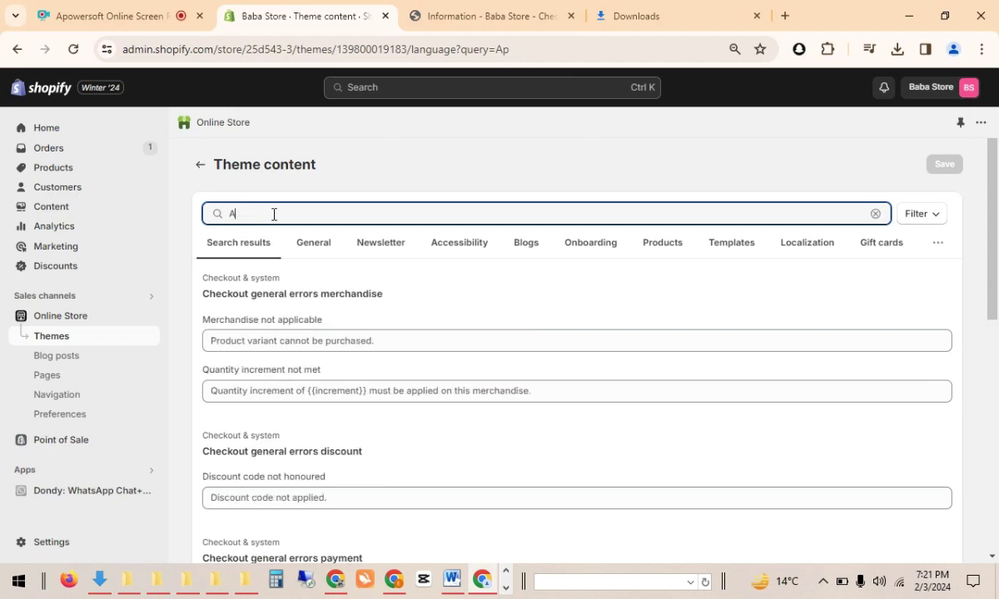
key("BackSpace")
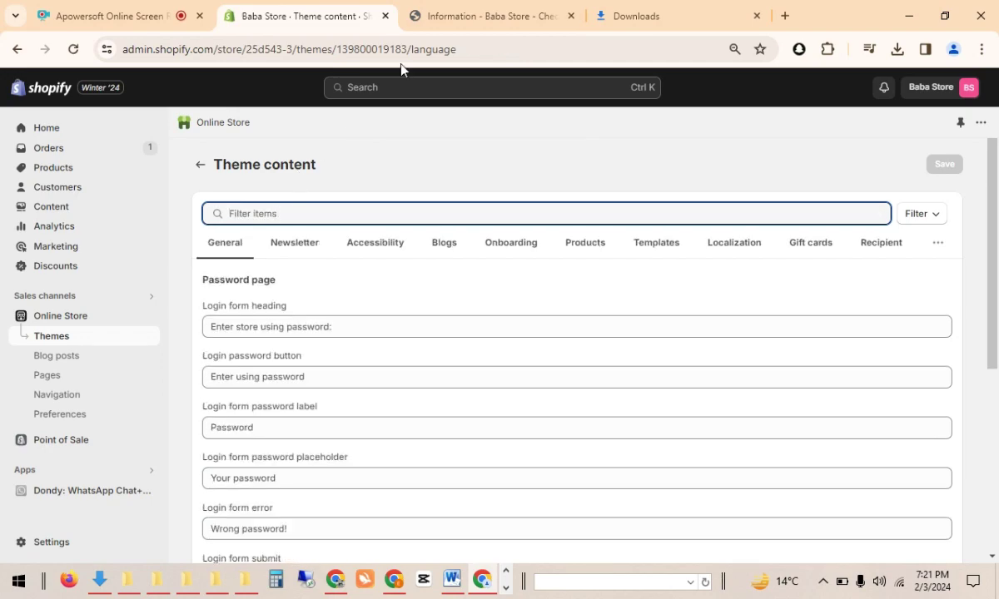
left_click(457, 11)
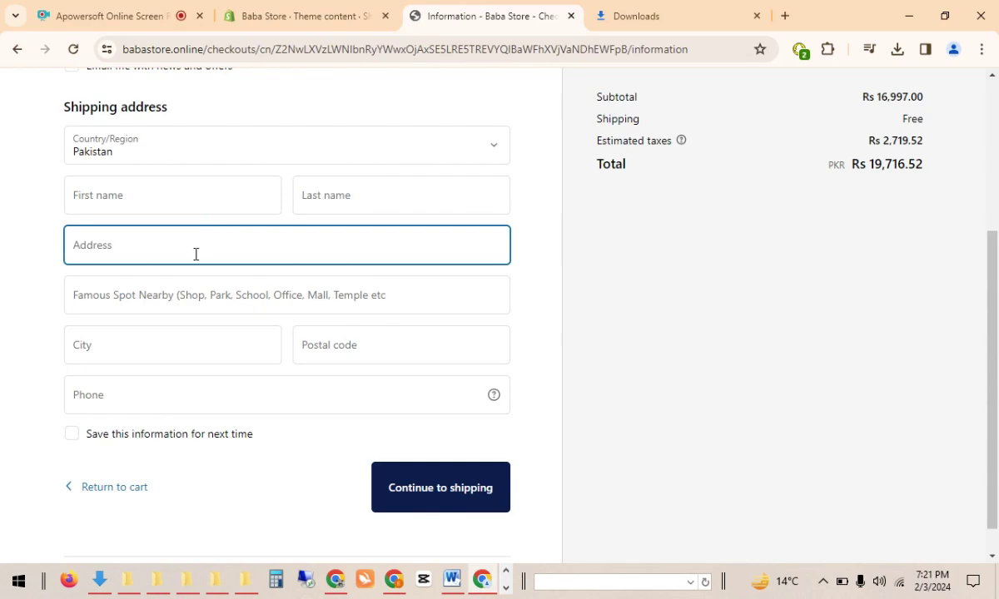
left_click(330, 12)
type("Address")
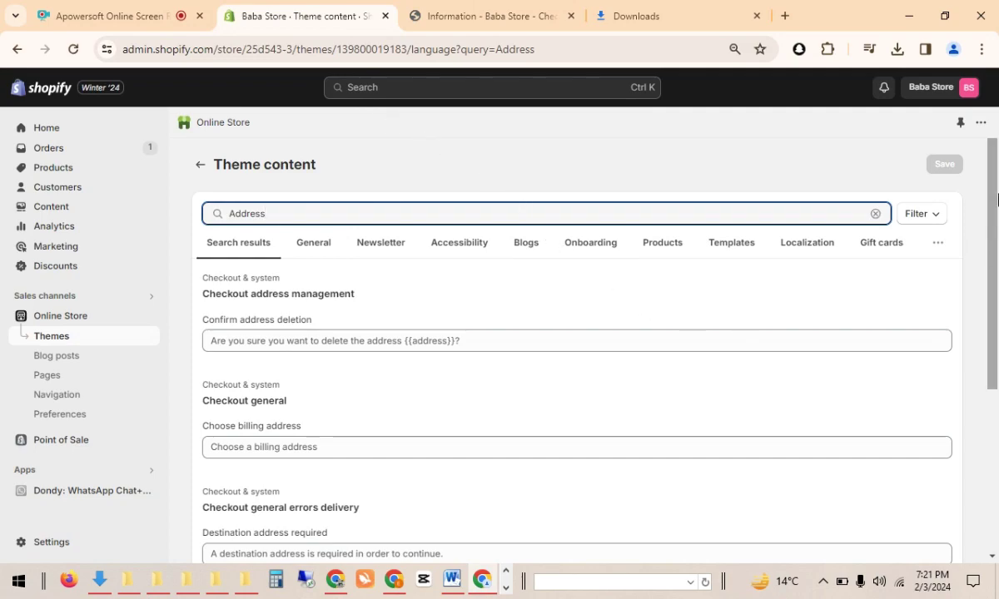
mouse_move(990, 167)
left_mouse_down()
mouse_move(992, 275)
mouse_move(987, 154)
left_mouse_up()
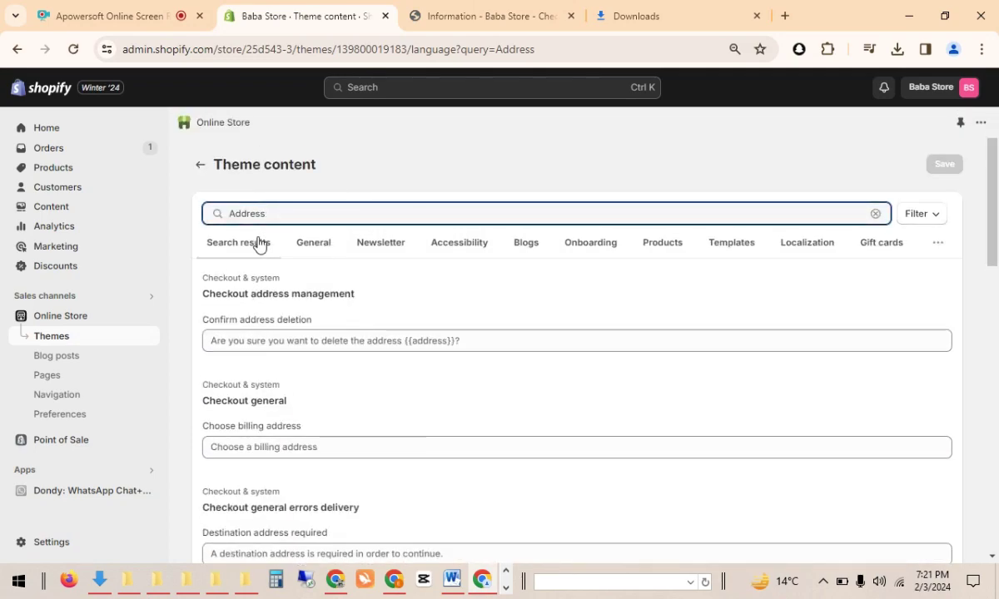
Step: Search the theme content for "Apartment", look through the matching entries, and select the search text for replacement
left_click_drag(263, 213, 214, 215)
type("Apart")
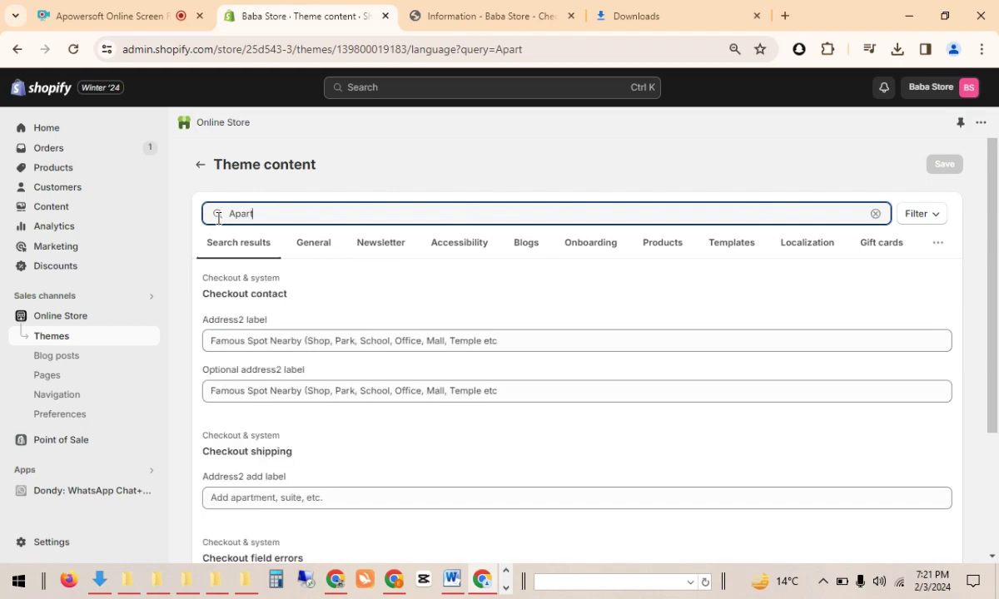
type("ment")
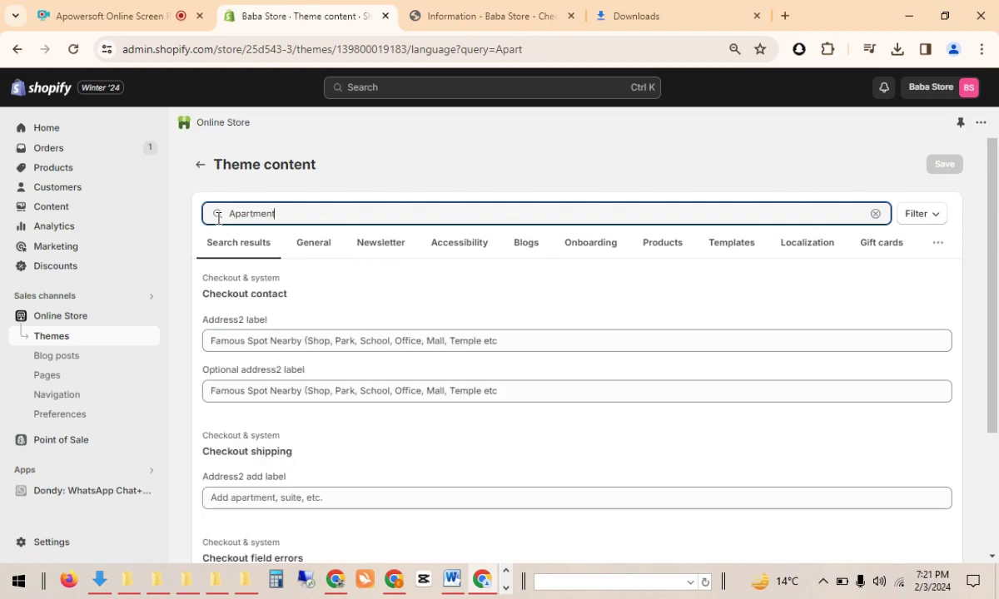
left_click_drag(997, 205, 947, 230)
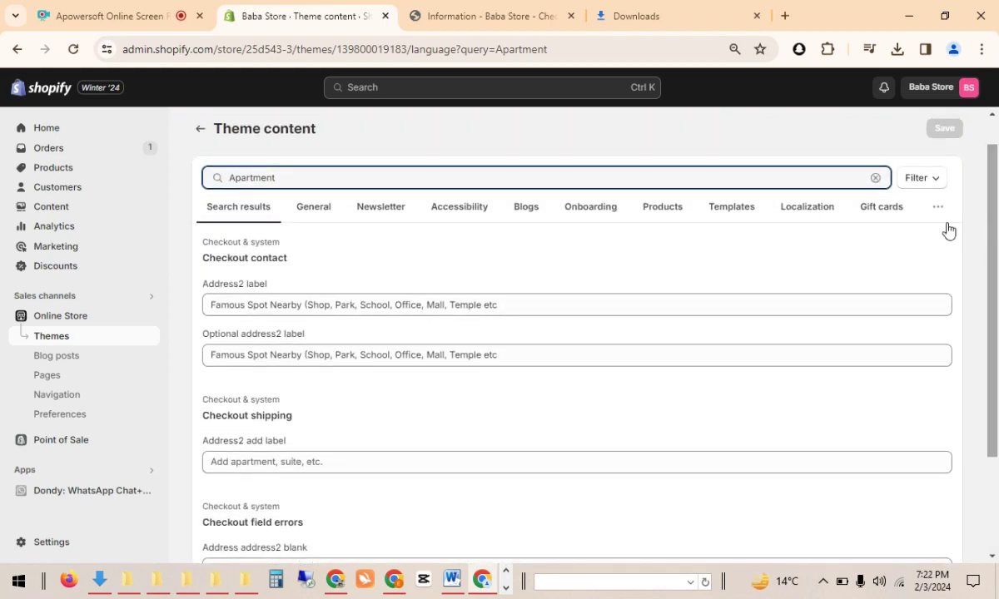
left_click_drag(290, 178, 219, 180)
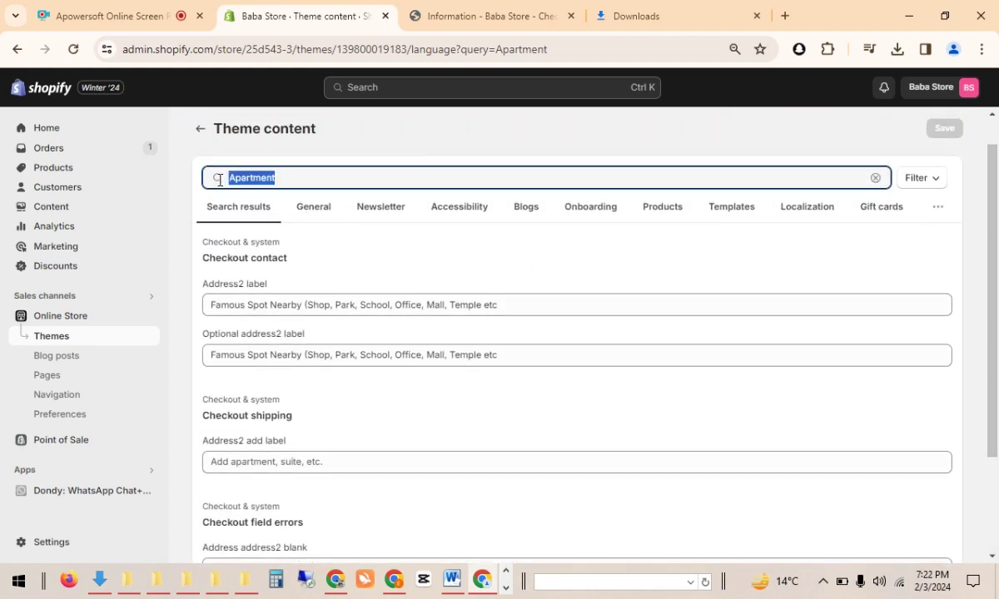
Step: Search the theme content for "Address1", set the Address1 label to "Complete Detailed Address", and save the theme content
type("Address1")
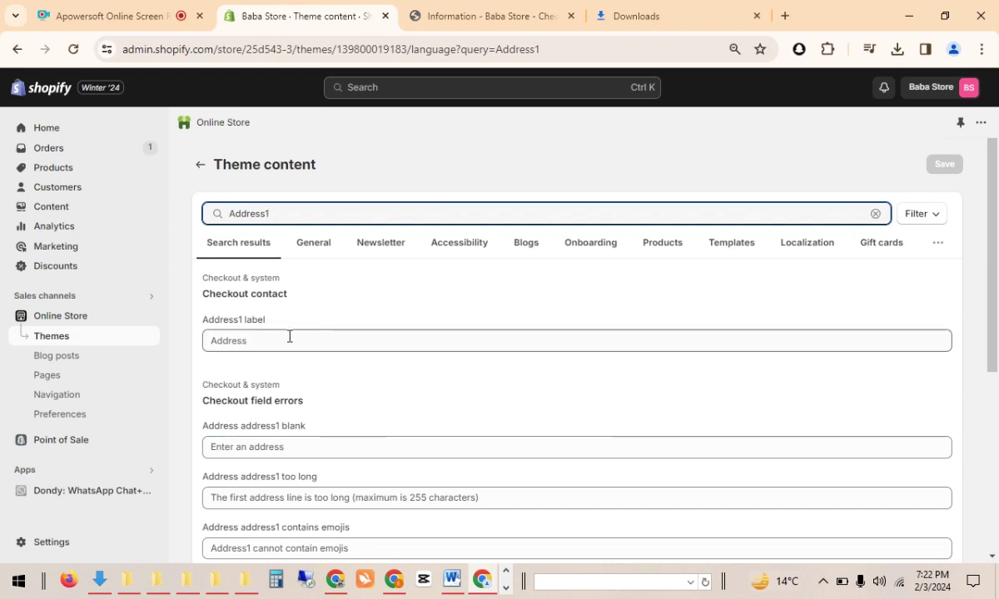
left_click(260, 344)
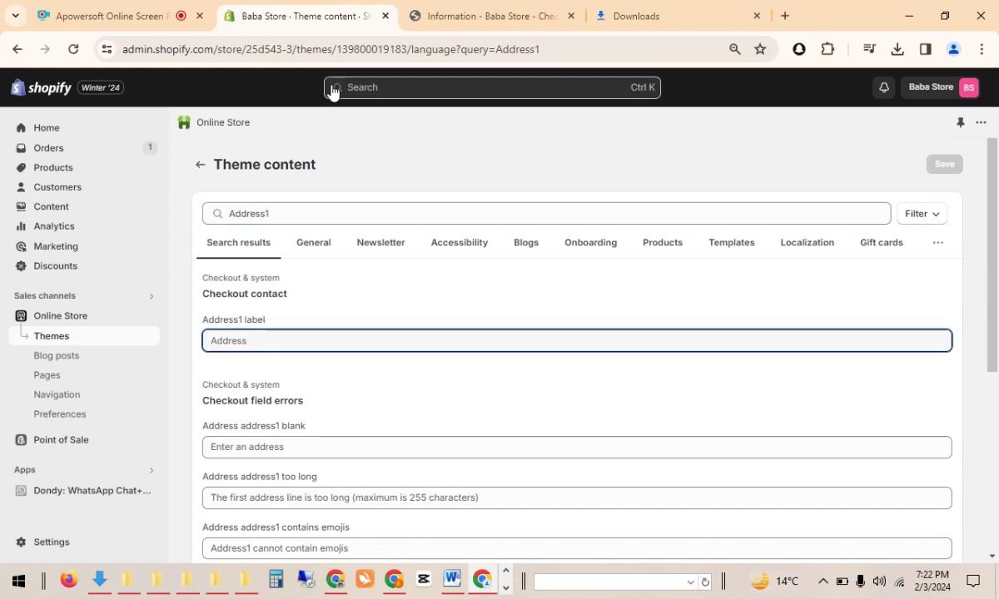
type("Complete Detailed Address")
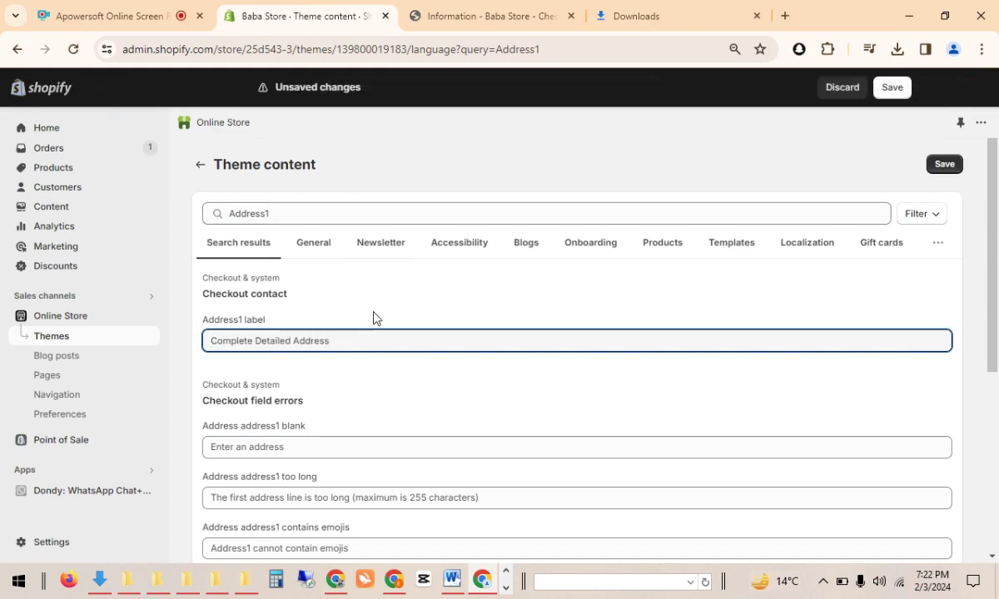
left_click(945, 166)
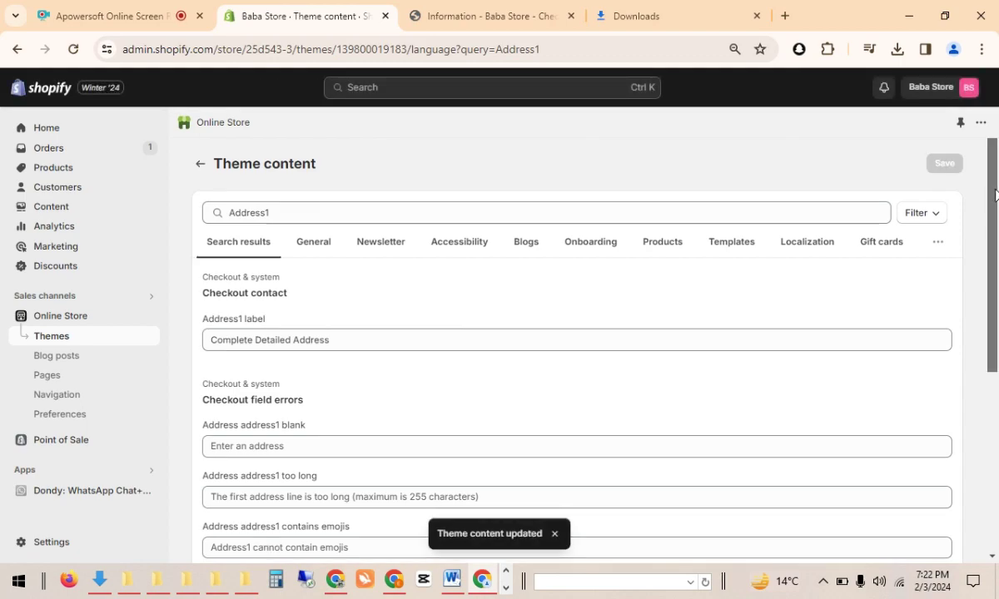
Step: Look through the Address1 error message entries in the checkout field errors section
scroll(992, 196, "down", 1)
scroll(997, 225, "down", 1)
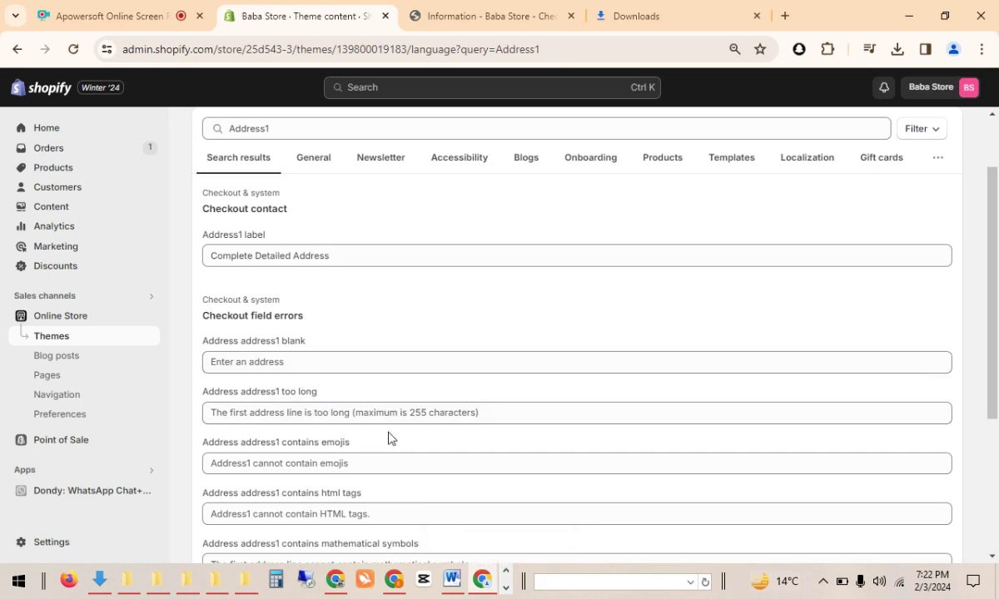
left_click_drag(990, 234, 997, 261)
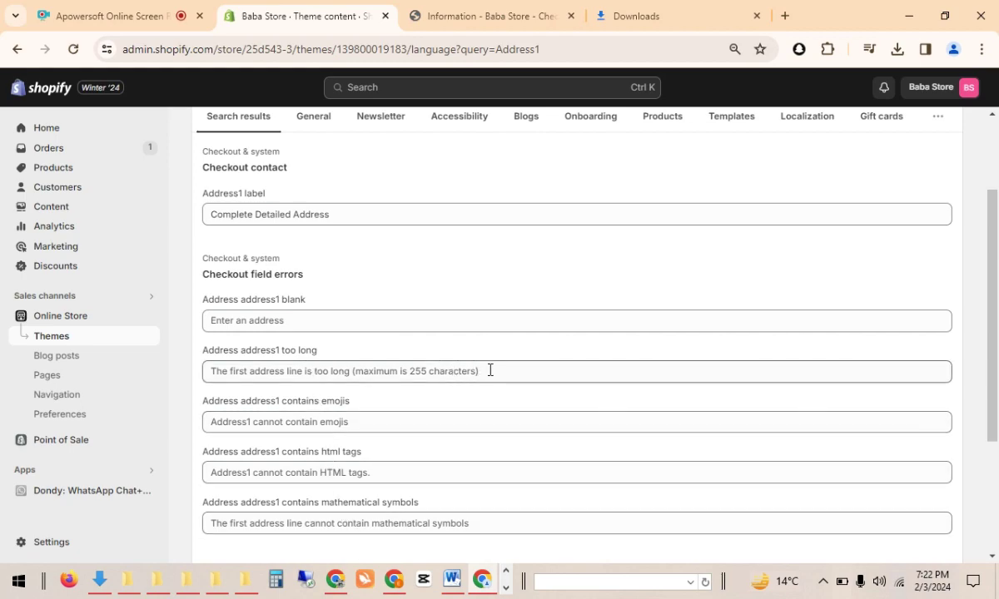
left_click(305, 317)
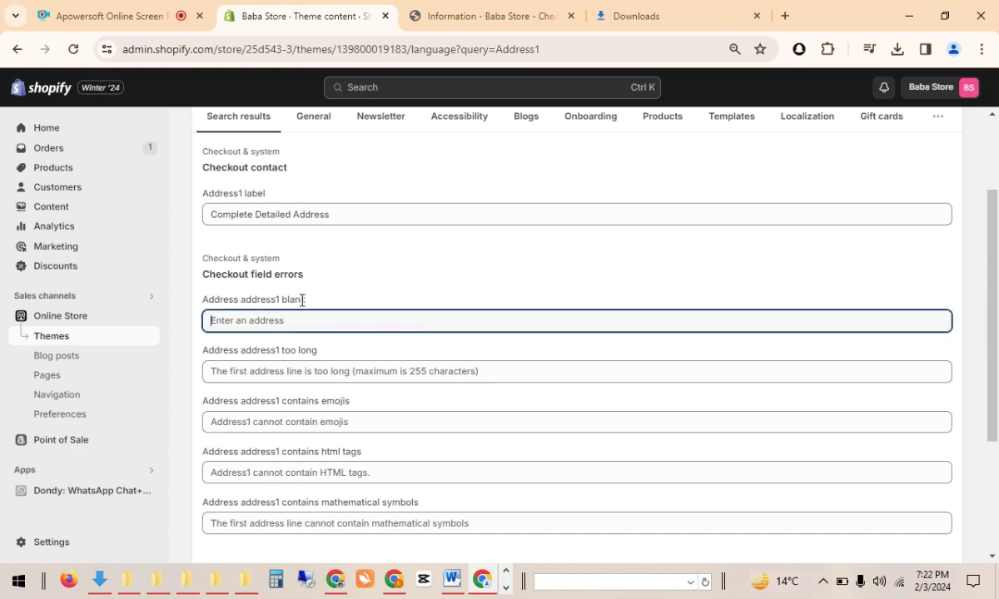
scroll(996, 266, "up", 2)
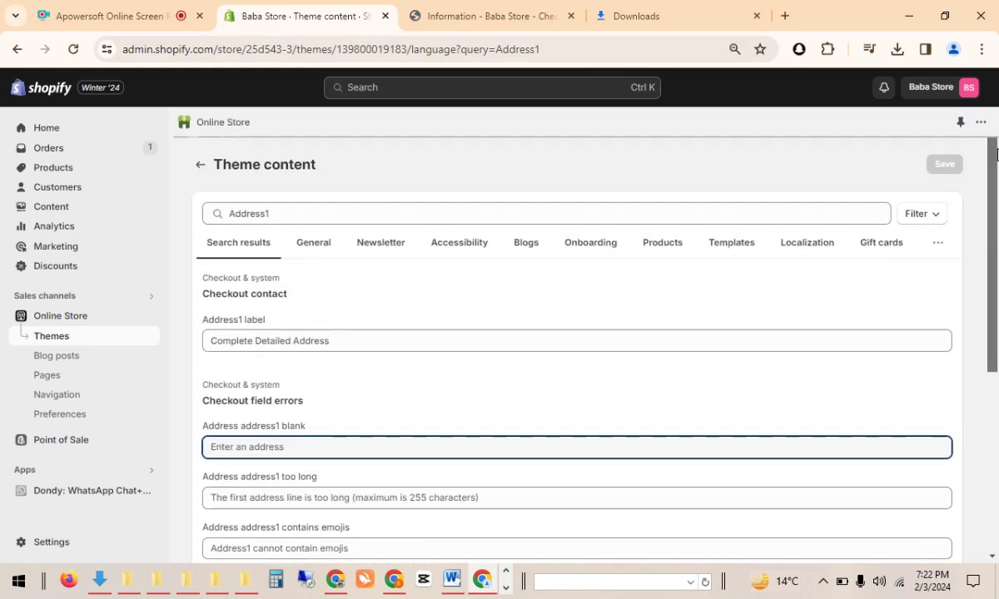
Step: Reload the checkout page and check the first address field's wording and the remaining shipping address fields
left_click(431, 25)
right_click(542, 188)
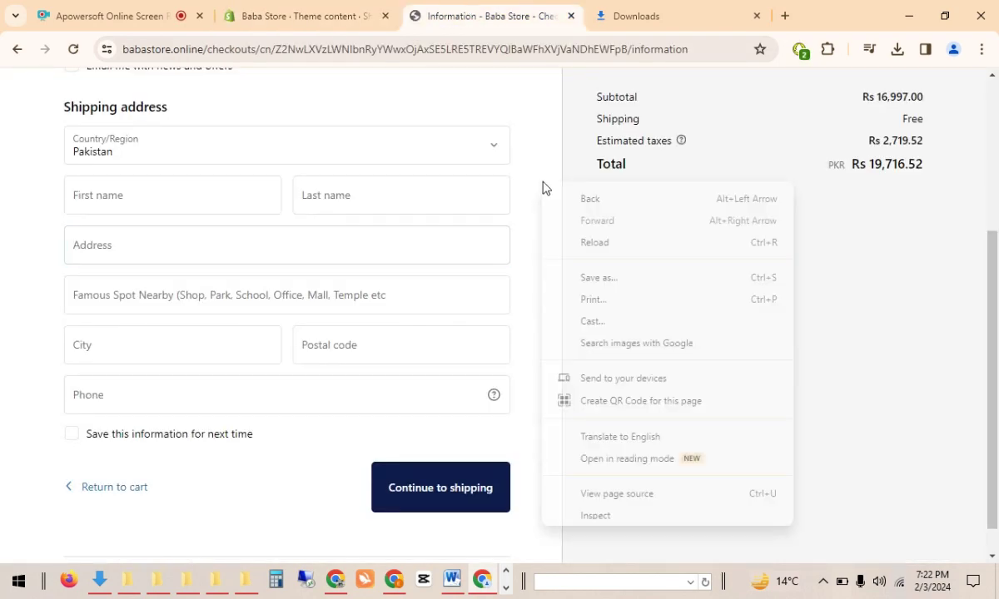
left_click(589, 260)
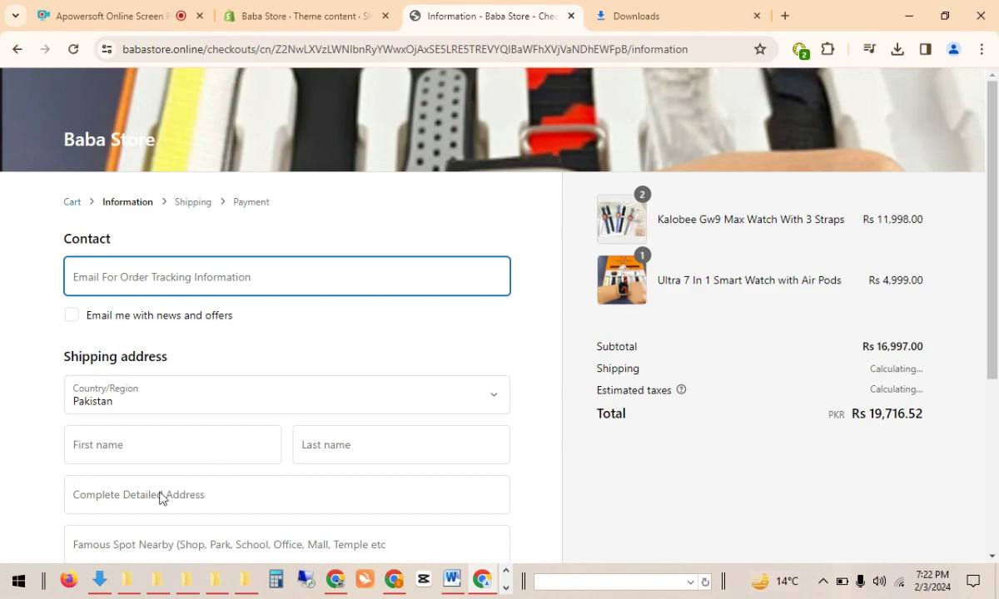
scroll(996, 302, "down", 1)
left_click_drag(997, 302, 997, 339)
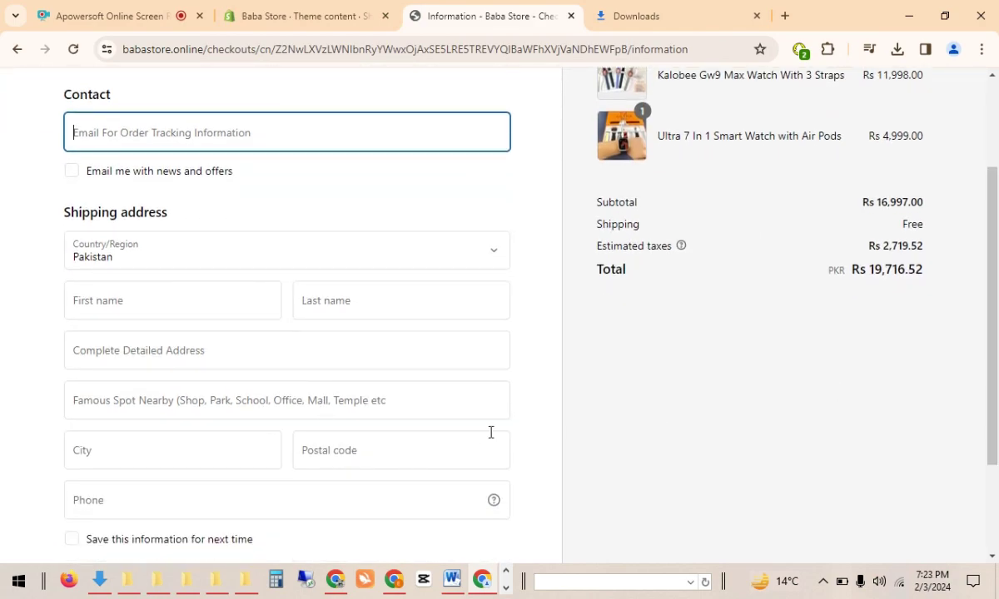
left_click_drag(989, 283, 990, 293)
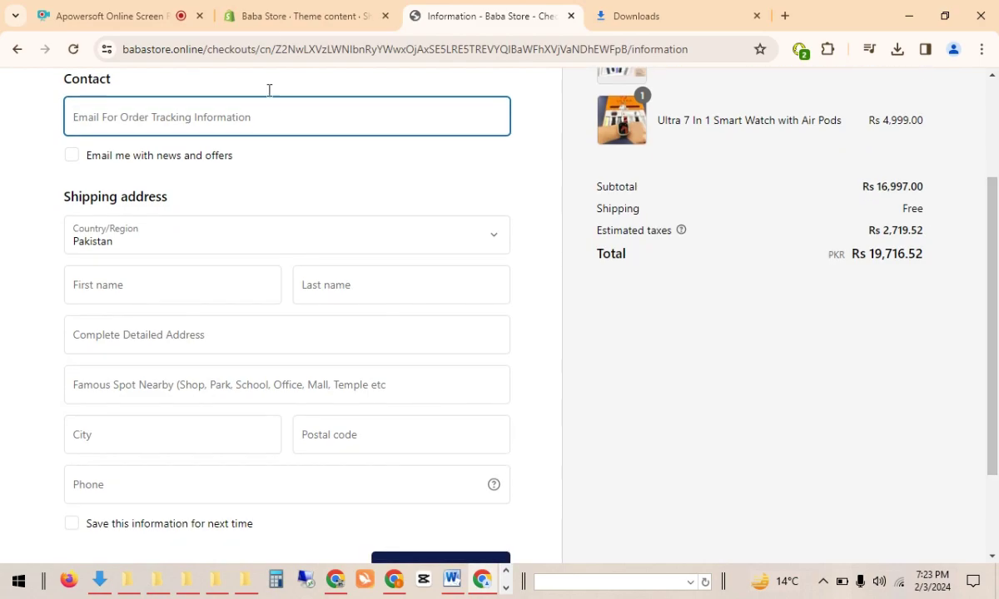
Step: Compare the Address1 entries in the theme content with the checkout page, examining the postal code field
left_click(300, 16)
left_click_drag(992, 236, 992, 255)
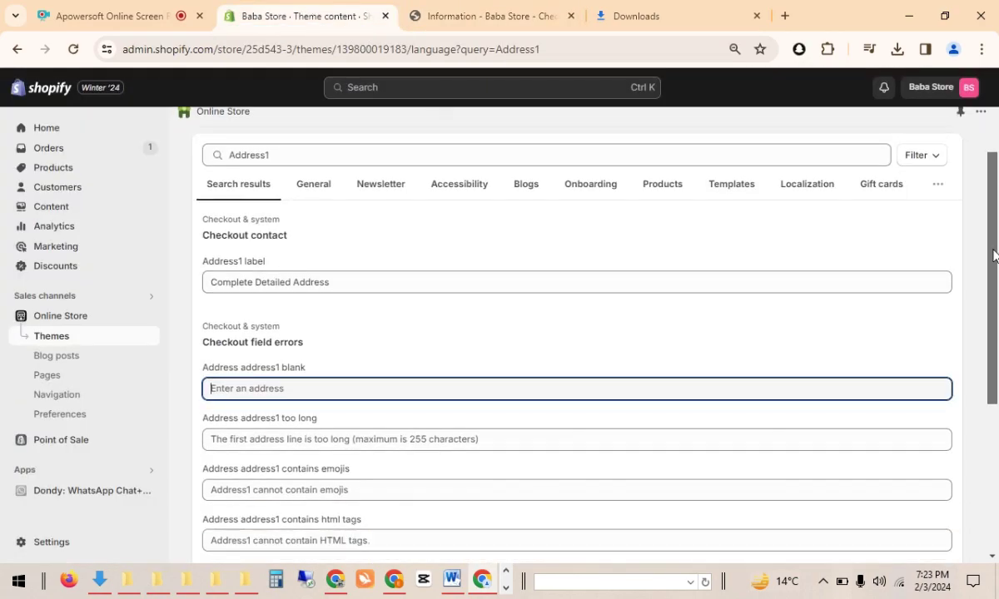
scroll(982, 266, "down", 1)
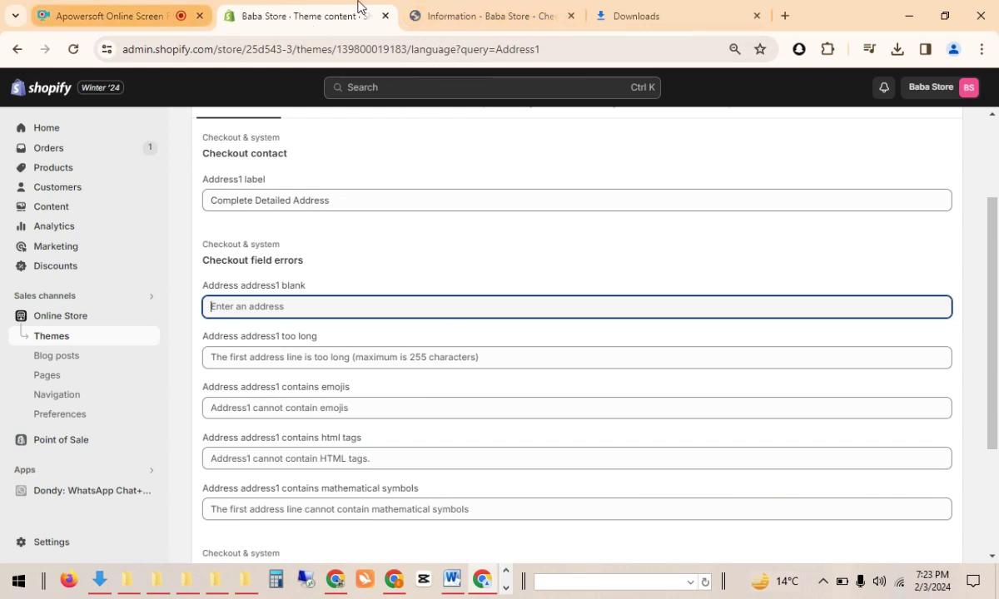
left_click(457, 10)
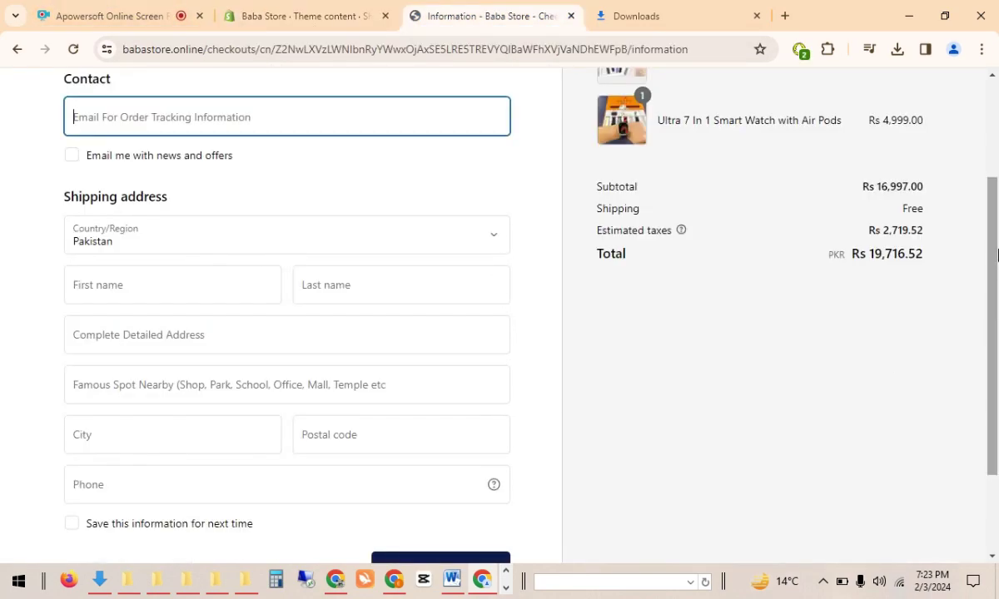
scroll(997, 254, "down", 1)
left_click(367, 364)
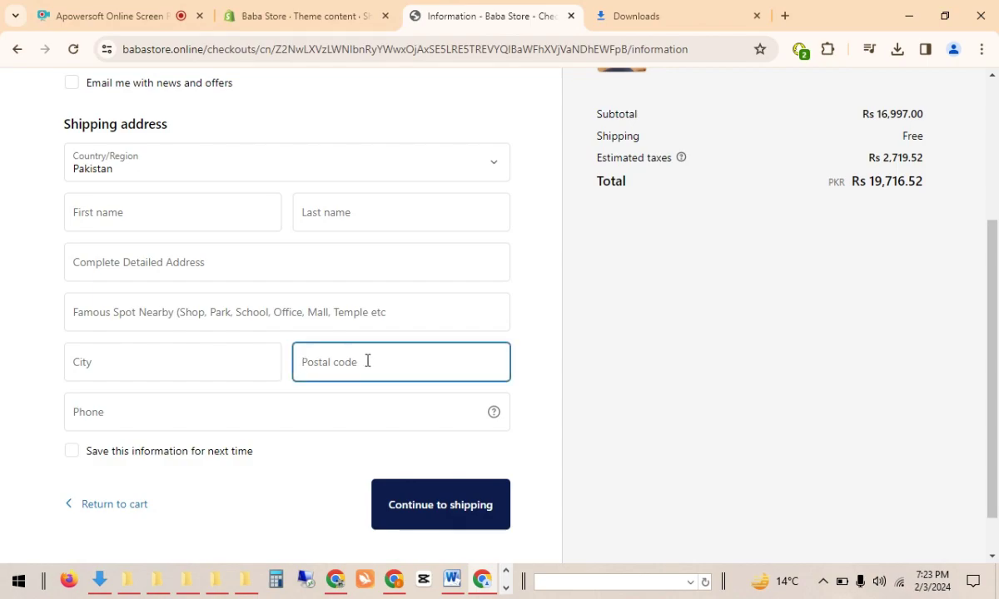
left_click(336, 12)
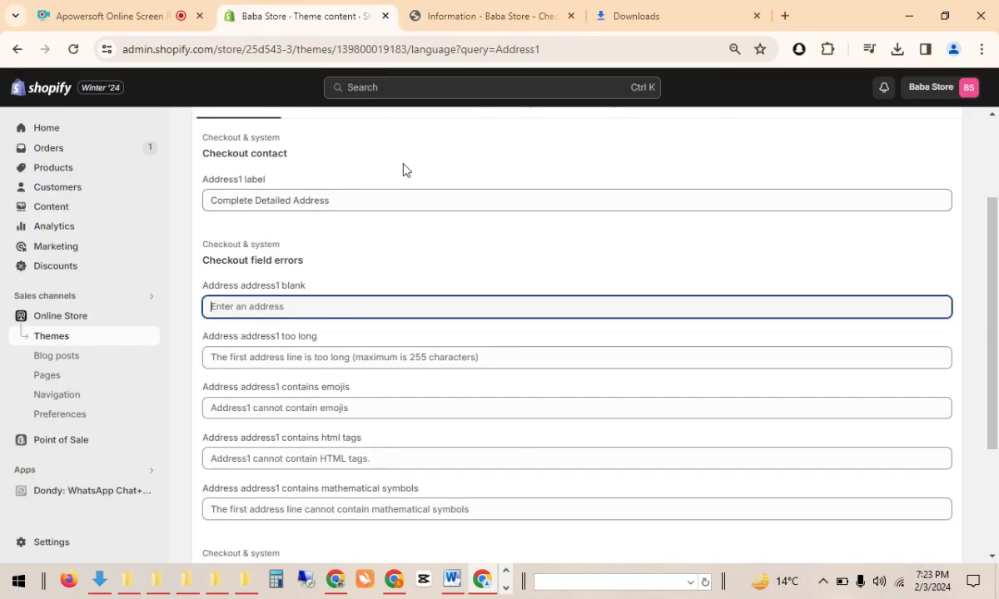
left_click(445, 12)
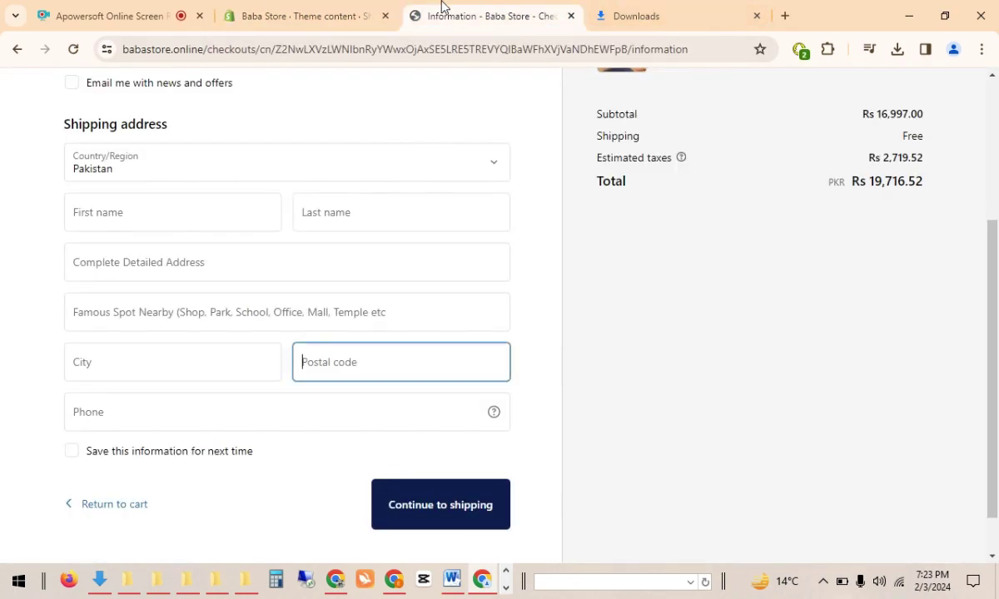
left_click(289, 19)
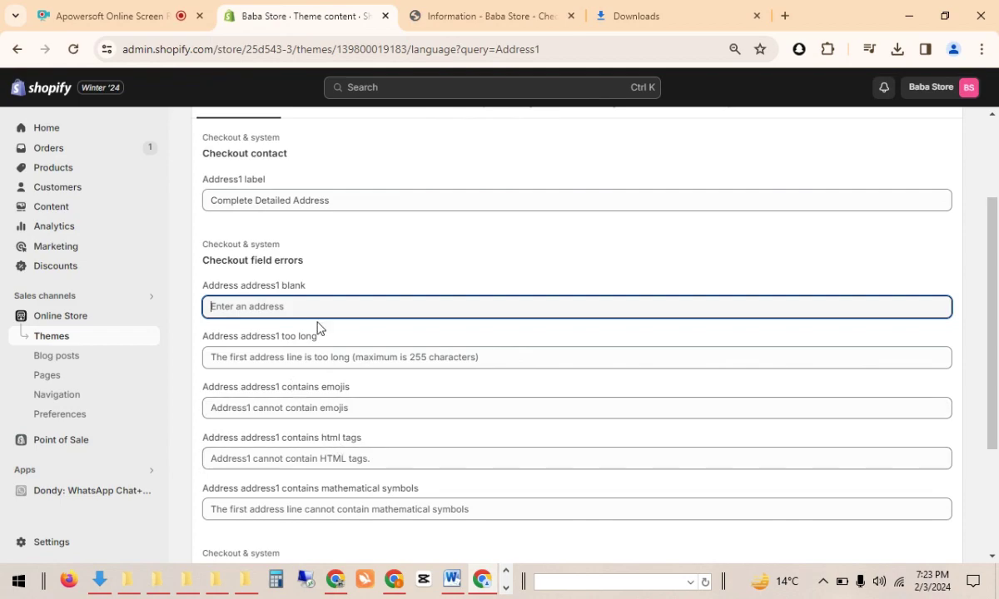
Step: Search the theme content for "Post" and look through the postal code and postcode label and placeholder entries
scroll(317, 329, "up", 2)
left_click_drag(275, 213, 183, 223)
type("Post")
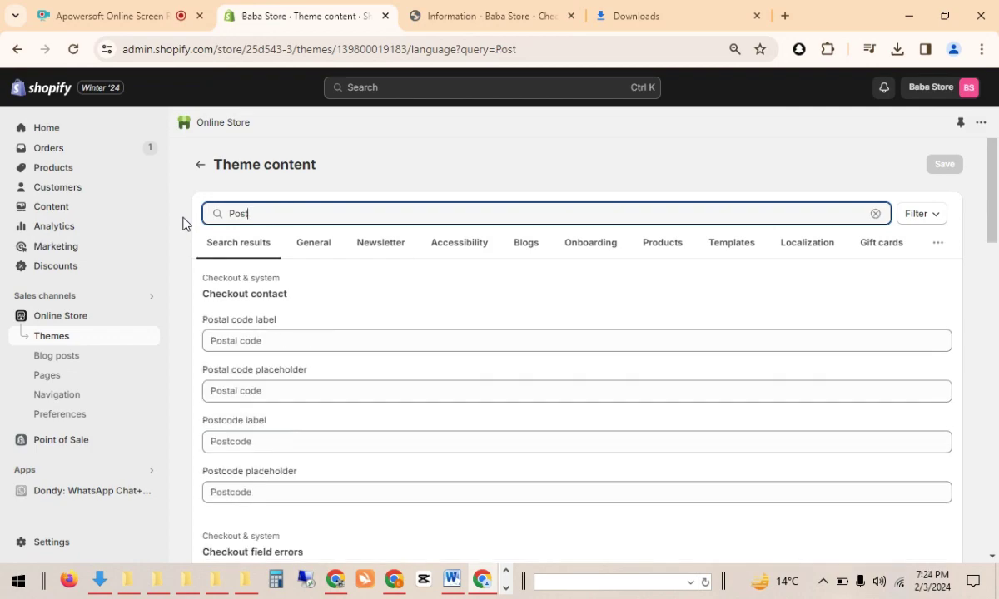
left_click(242, 342)
left_click(243, 391)
left_click(262, 439)
left_click(269, 489)
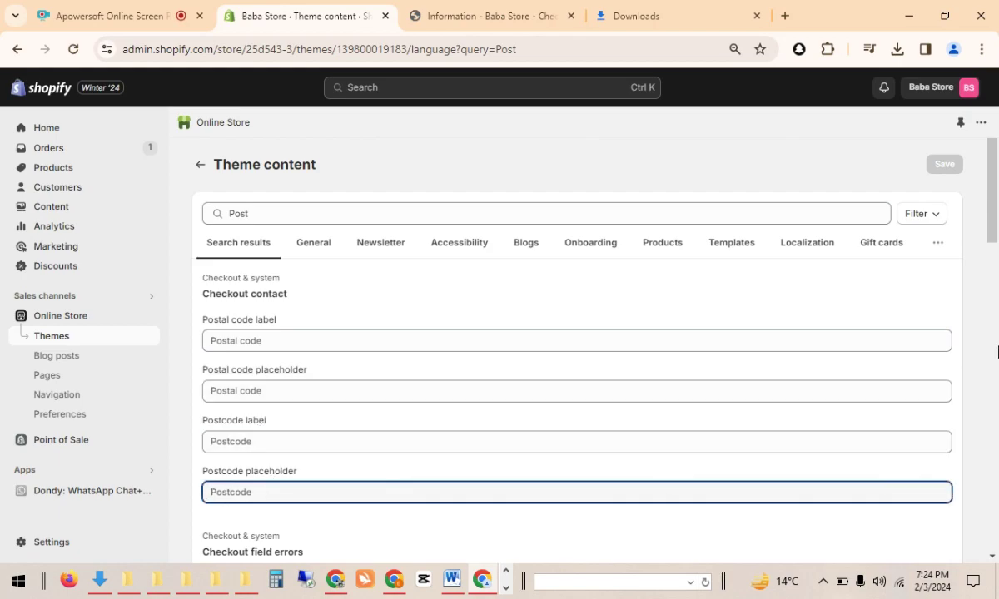
scroll(997, 352, "down", 3)
mouse_move(997, 291)
left_mouse_down()
mouse_move(997, 516)
mouse_move(996, 298)
left_mouse_up()
Step: Examine the checkout page's address fields and the wording of the button that proceeds to shipping
left_click(468, 14)
left_click_drag(993, 249, 994, 298)
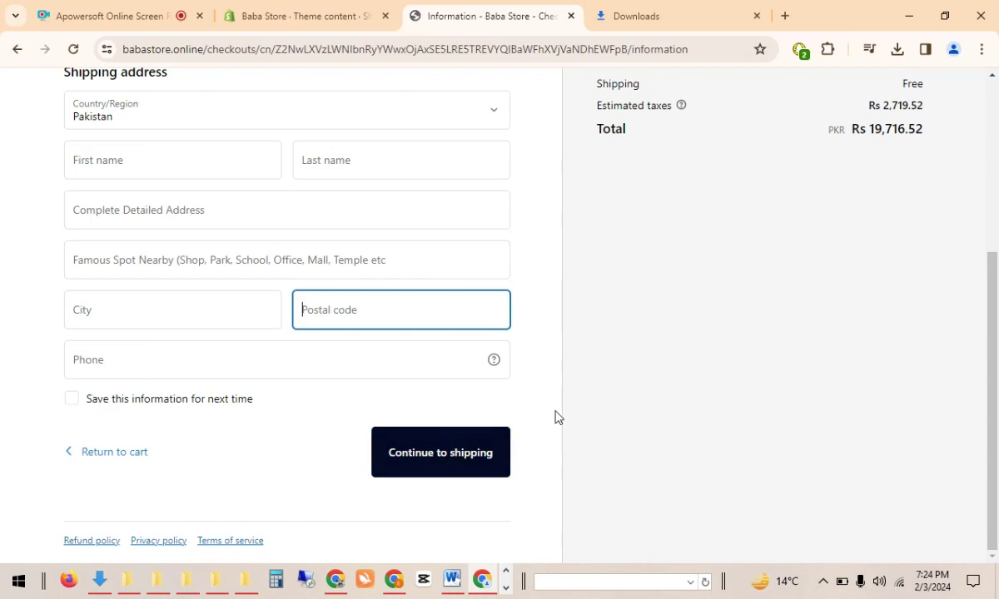
scroll(996, 329, "up", 4)
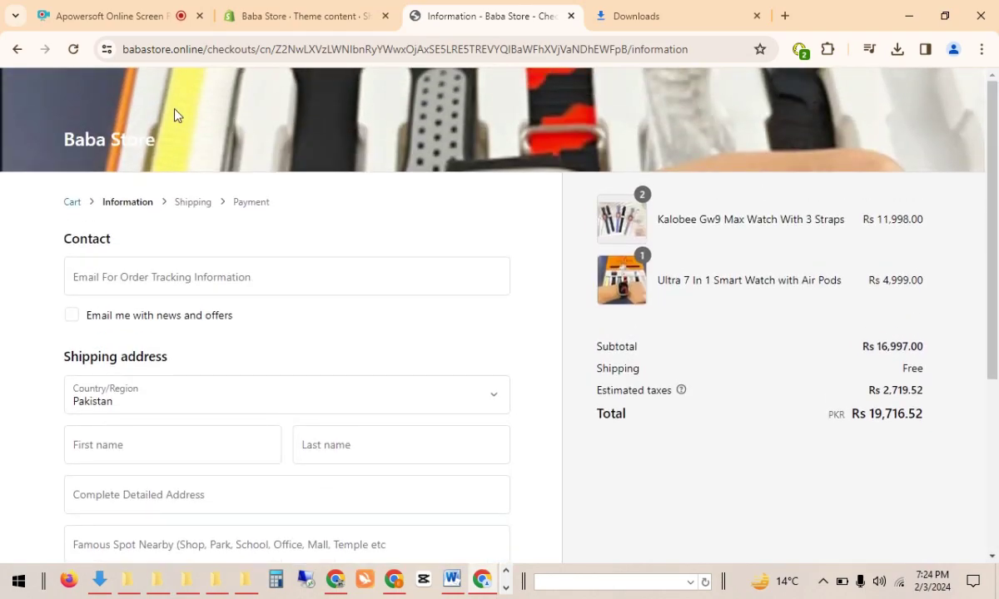
left_click(300, 16)
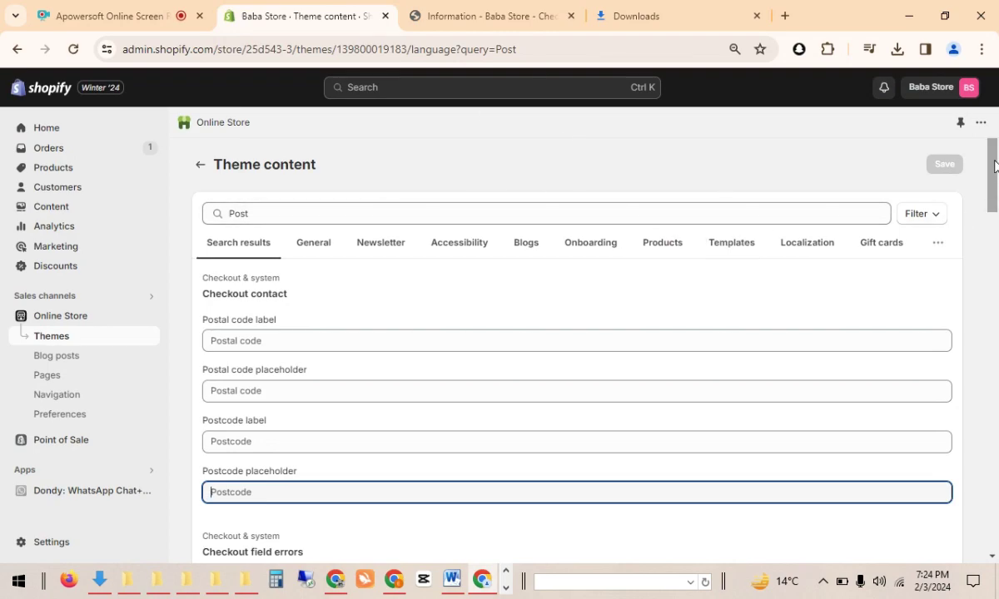
left_click(505, 19)
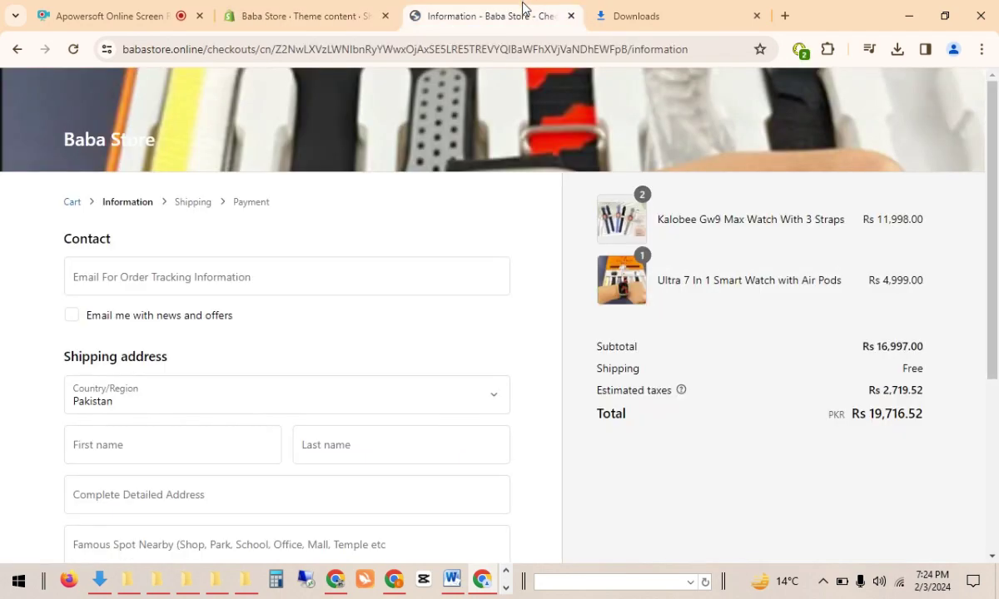
scroll(997, 422, "down", 4)
scroll(996, 464, "up", 5)
Step: Search the theme content for "Continue" and open the "Continue to shipping method" label for editing
left_click(238, 16)
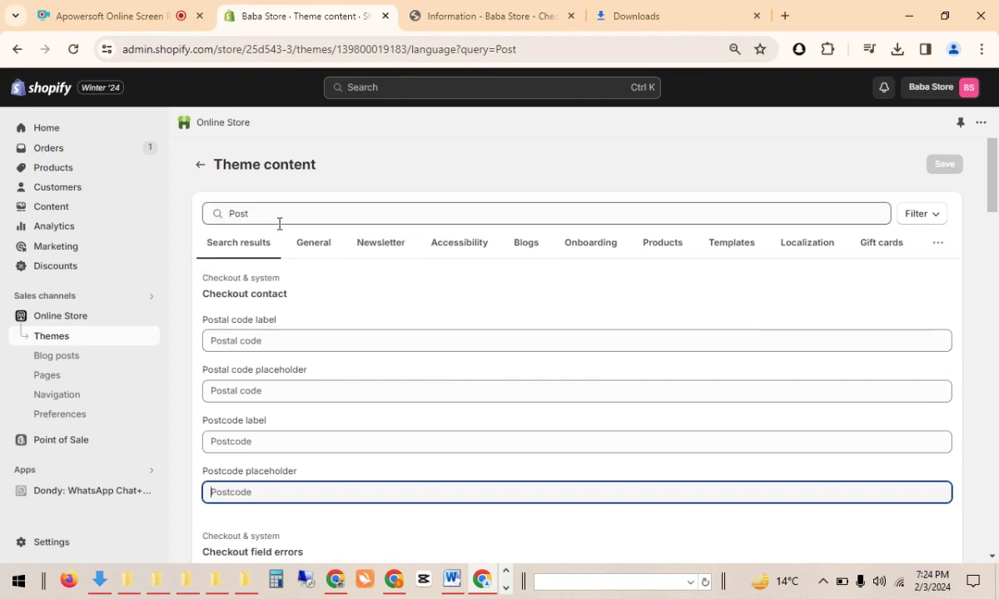
left_click_drag(253, 213, 212, 213)
type("Co")
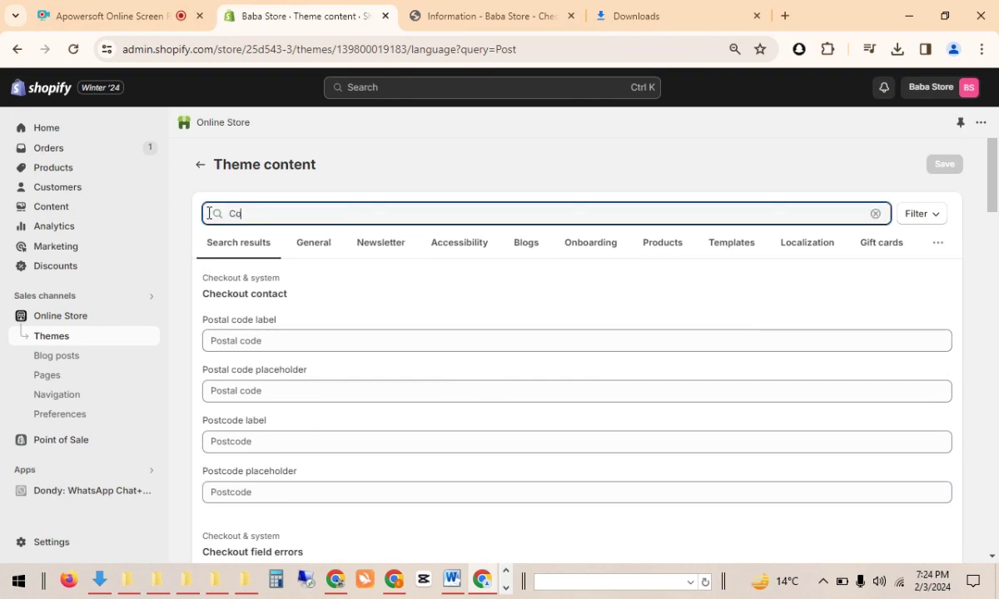
type("ni")
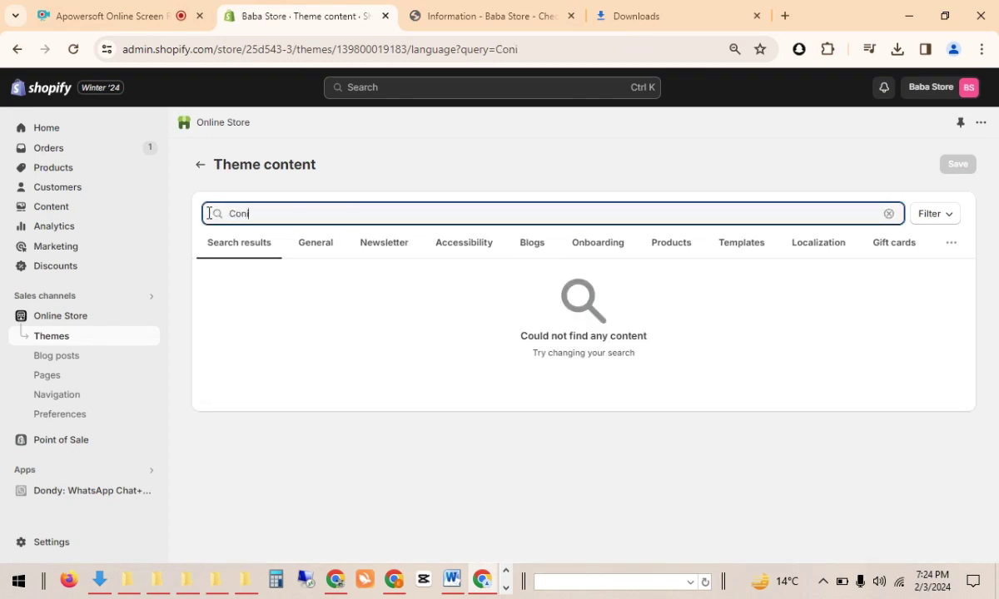
key("BackSpace")
type("t")
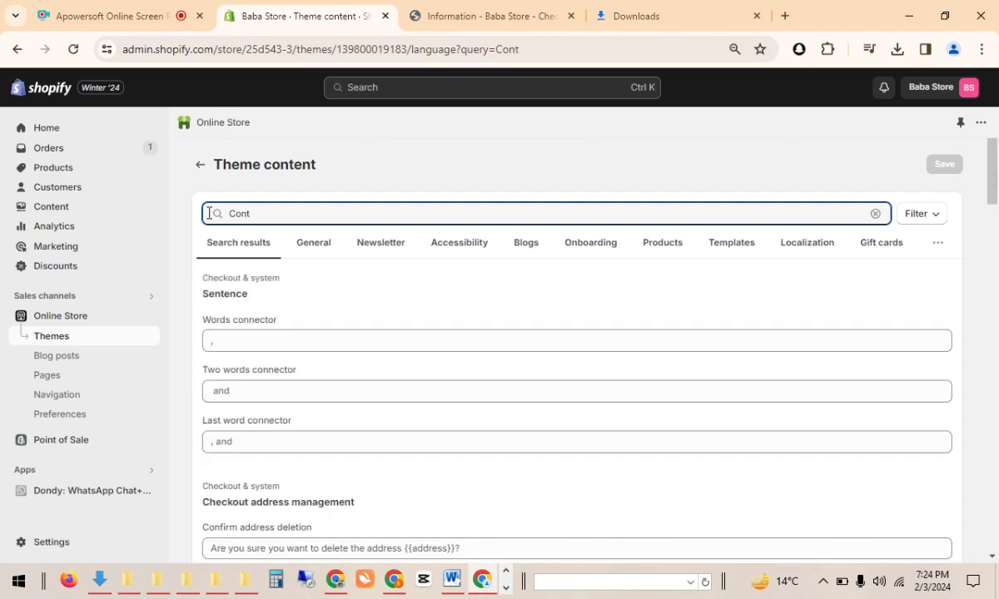
type("r")
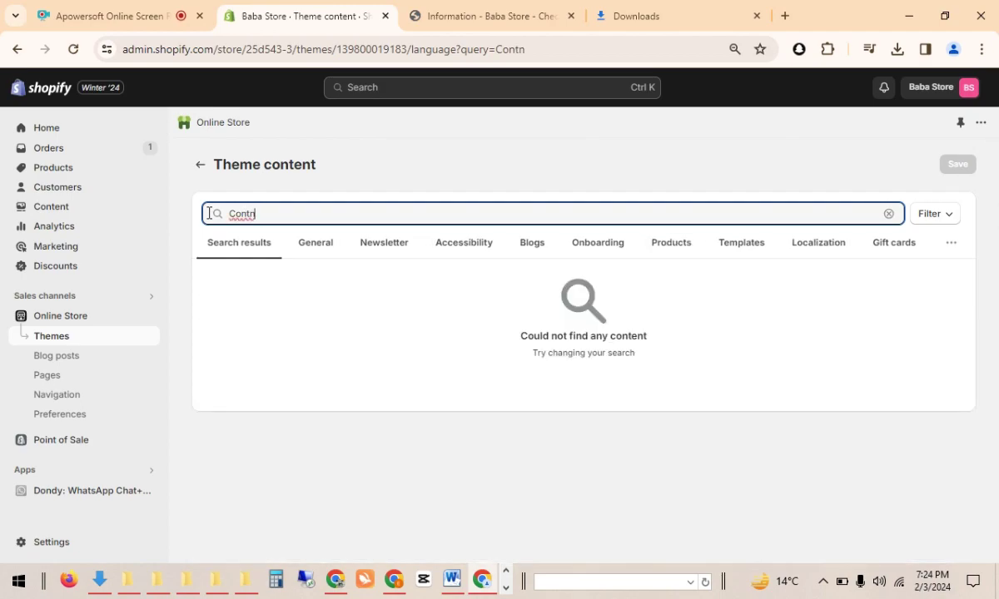
key("BackSpace")
type("i")
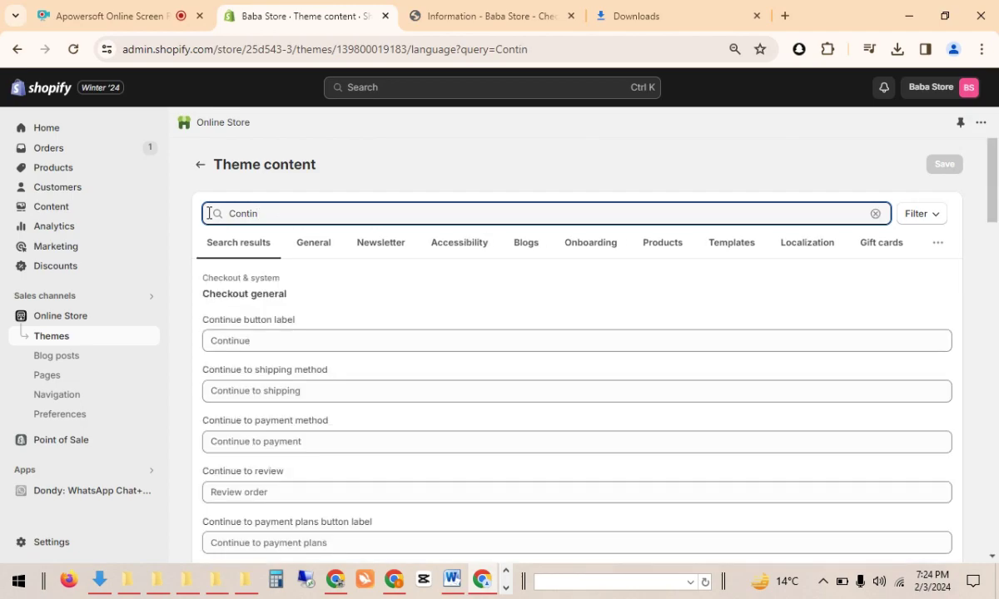
type("nue")
left_click(279, 396)
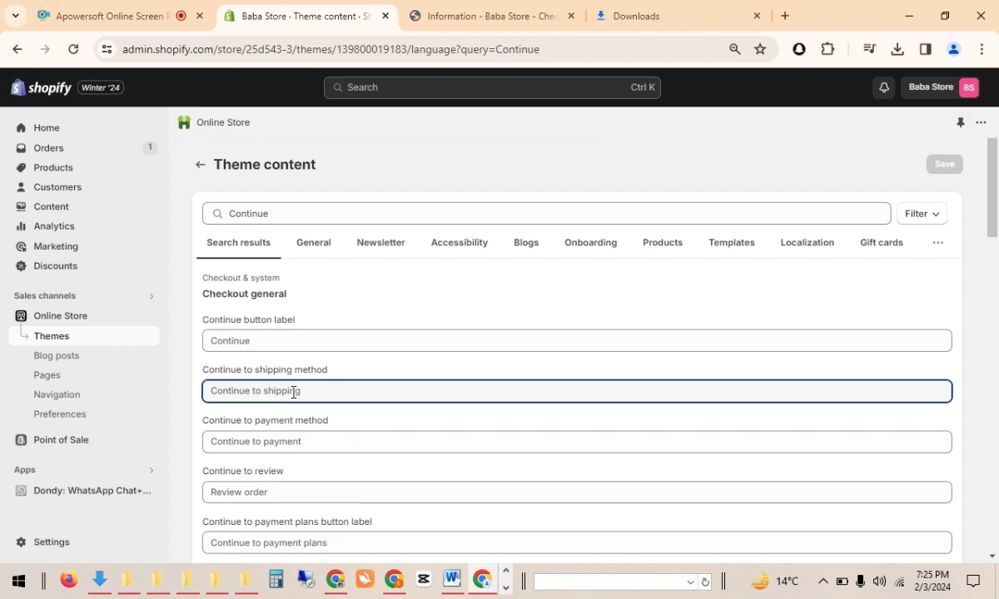
Step: Copy "Place Order or Order Cash on Delivery" from the complete purchase button line of the Word template and return to the theme content in Chrome
left_click(452, 580)
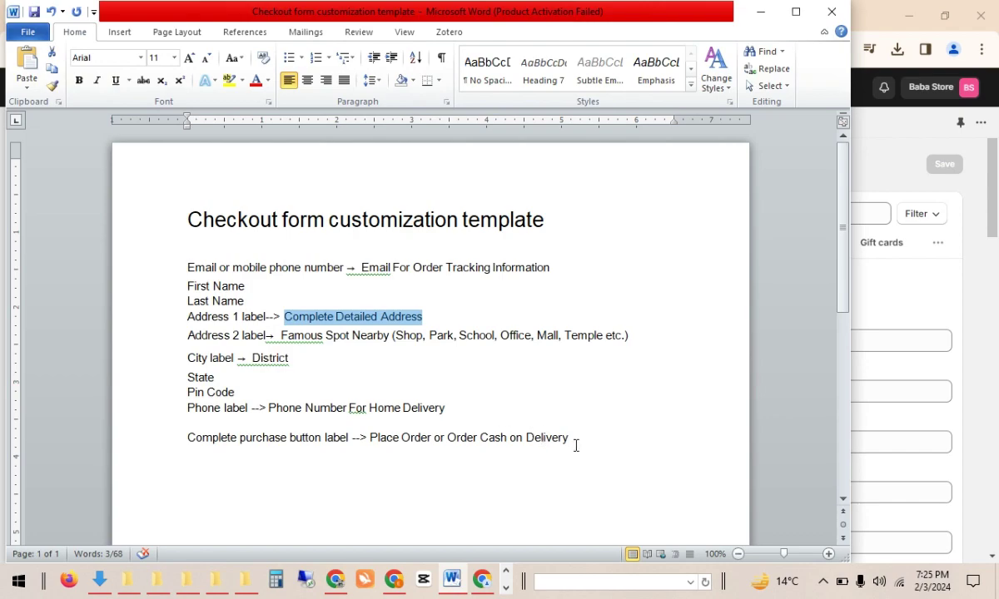
left_click_drag(575, 436, 371, 438)
key("ctrl+c")
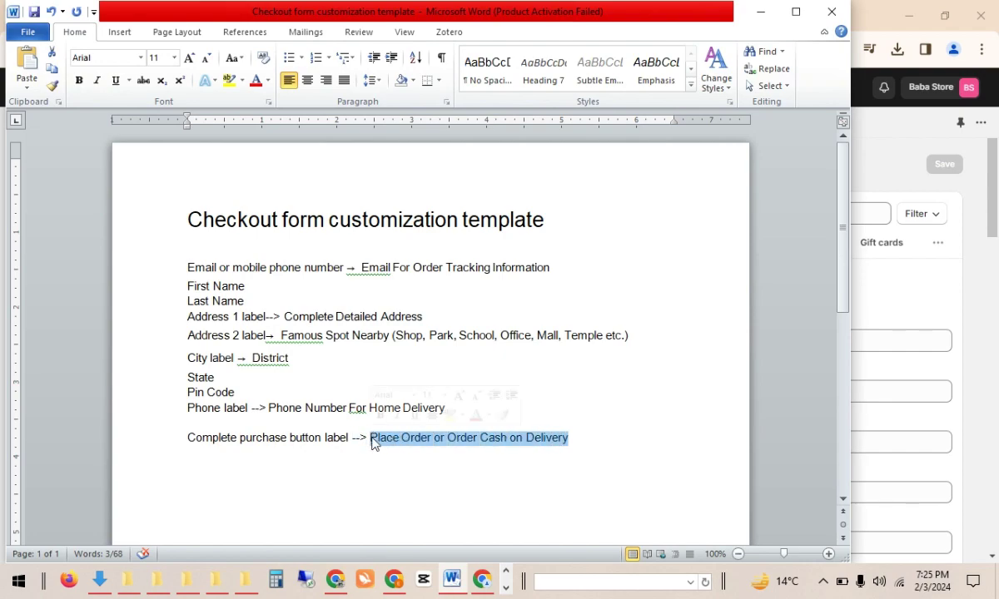
key("alt+Tab")
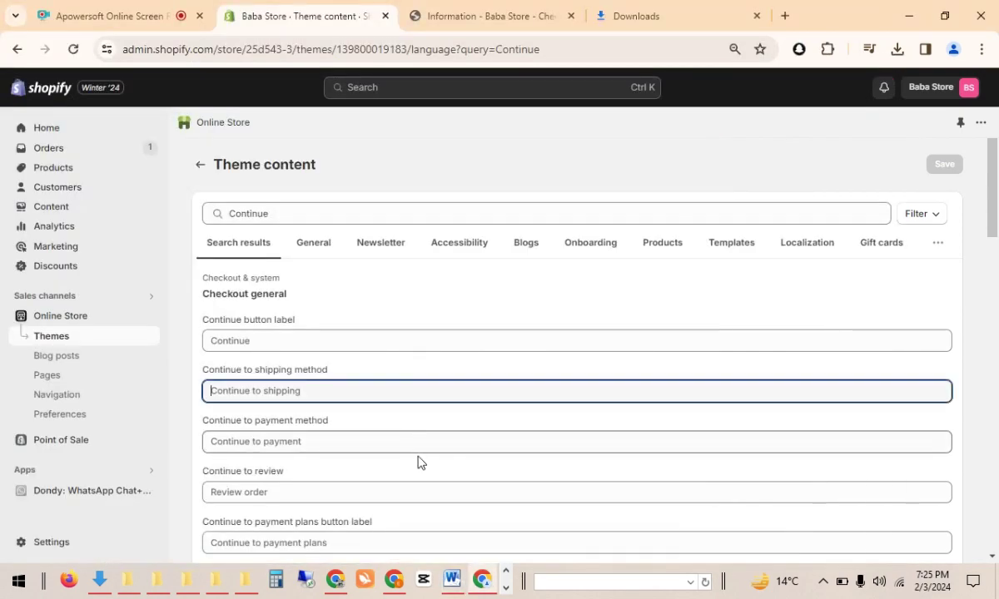
Step: Replace the "Continue to shipping method" text with "Place Order or Order Cash on Delivery", save, and check the button on the reloaded checkout page
key("ctrl+v")
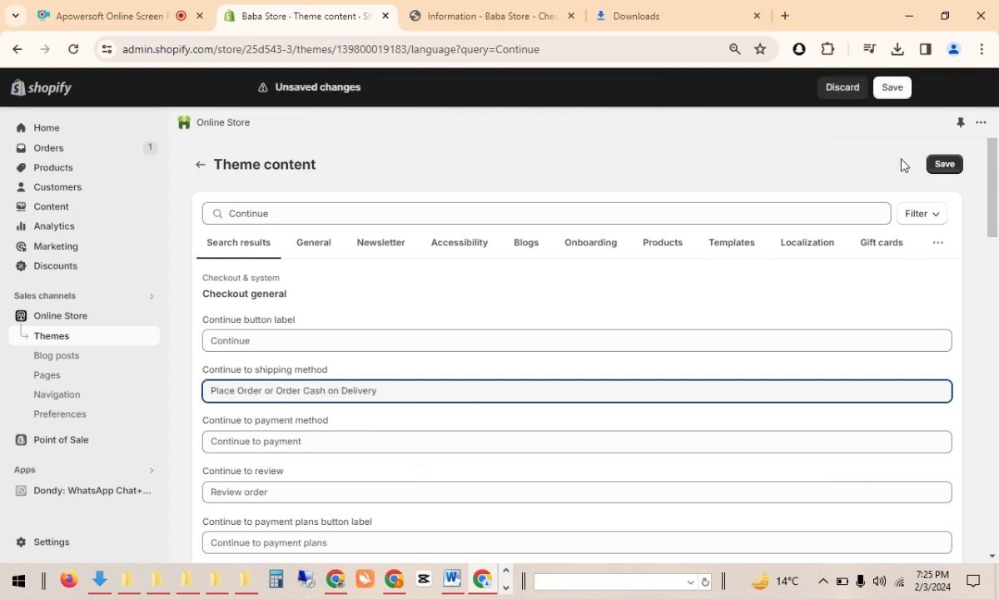
left_click(944, 164)
left_click(417, 17)
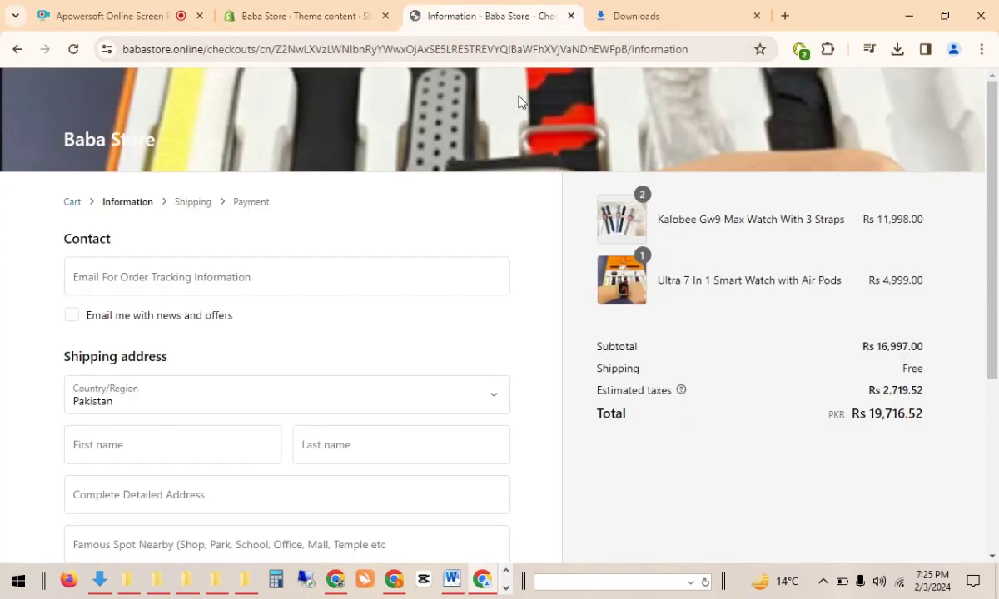
right_click(522, 238)
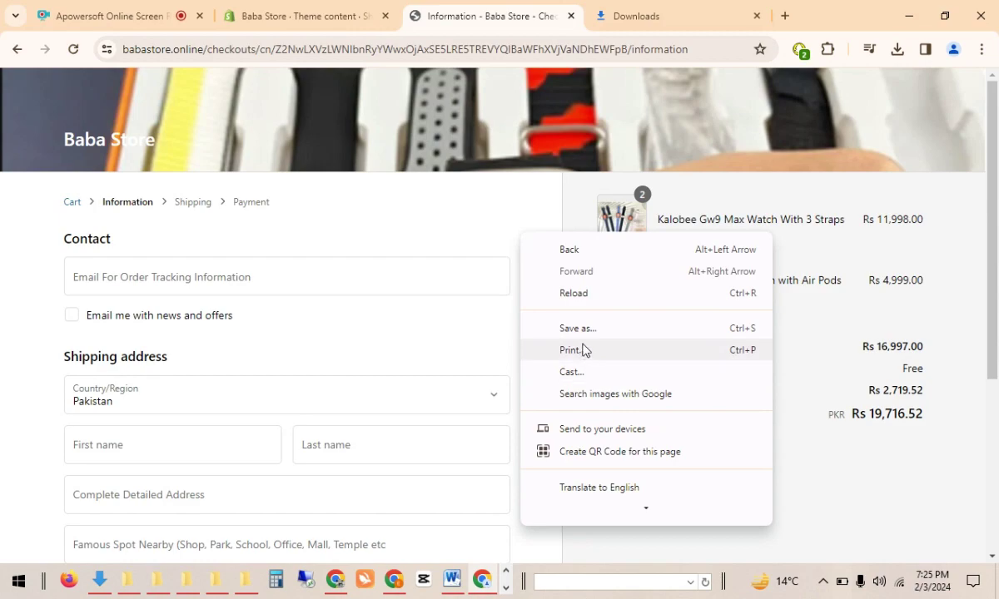
left_click(573, 293)
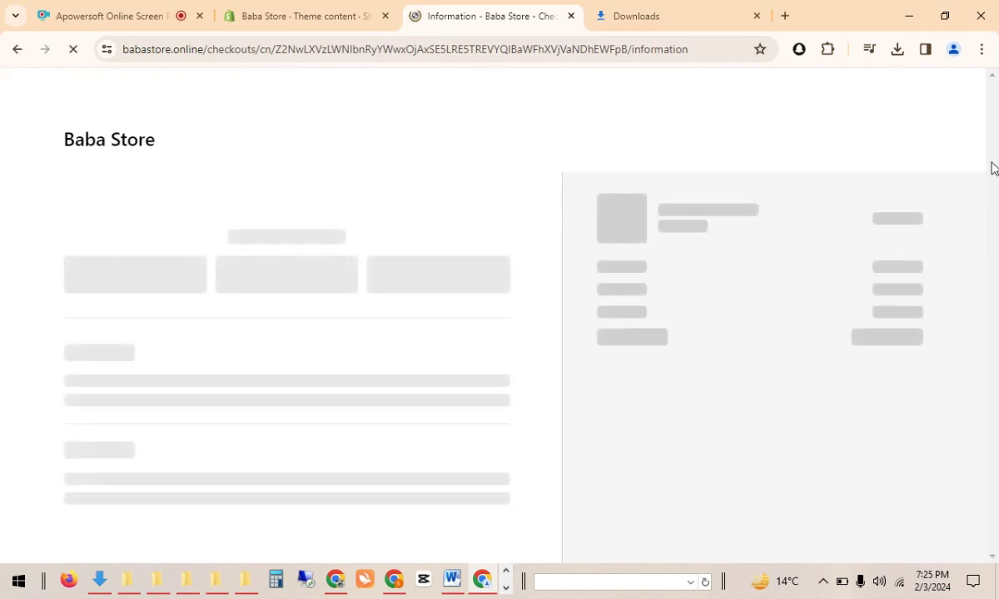
scroll(992, 147, "down", 3)
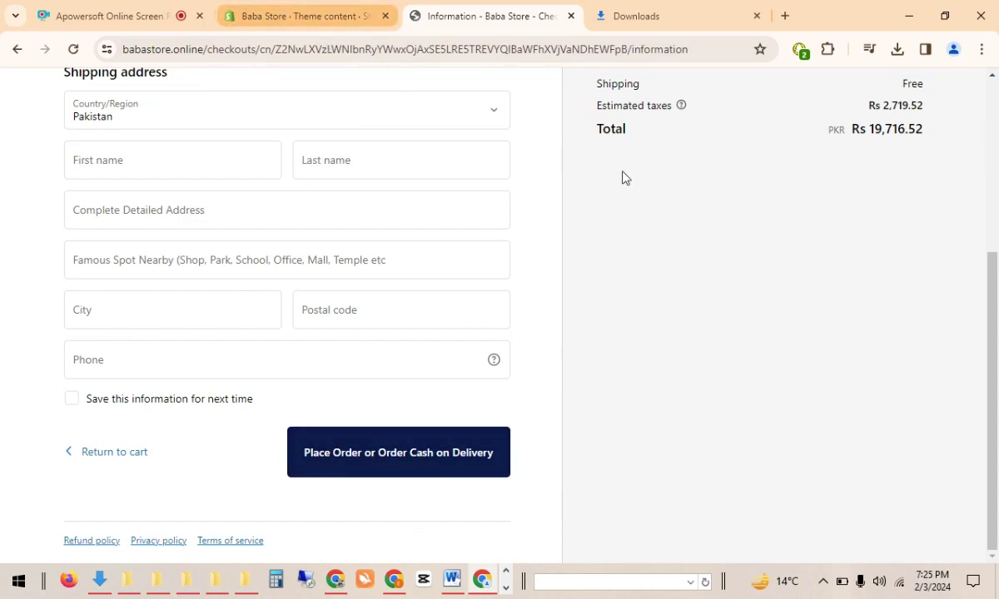
Step: Review the wording of the contact field, shipping address fields and order button on the checkout page
scroll(749, 250, "up", 3)
left_click(221, 17)
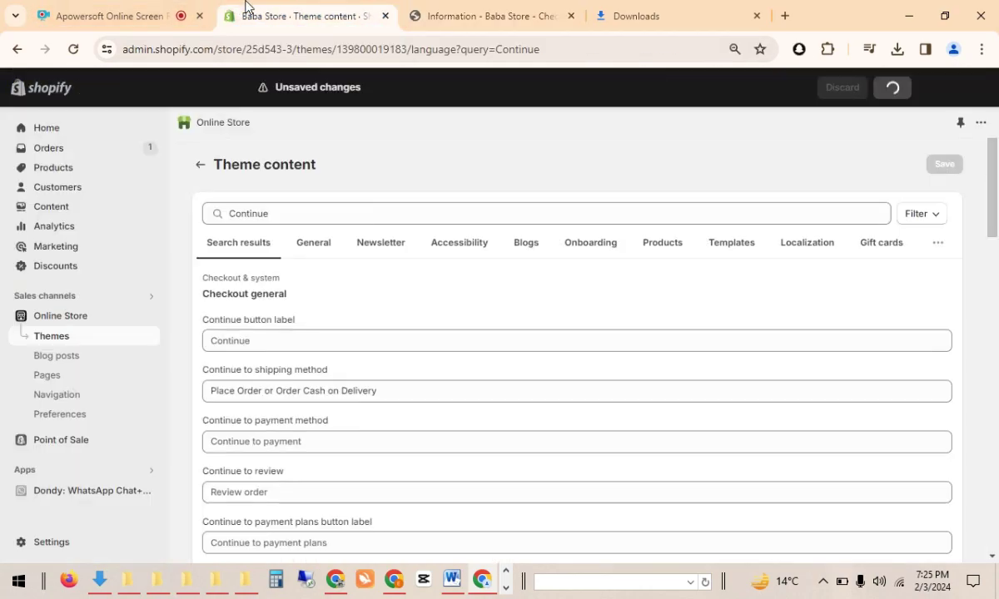
left_click(484, 25)
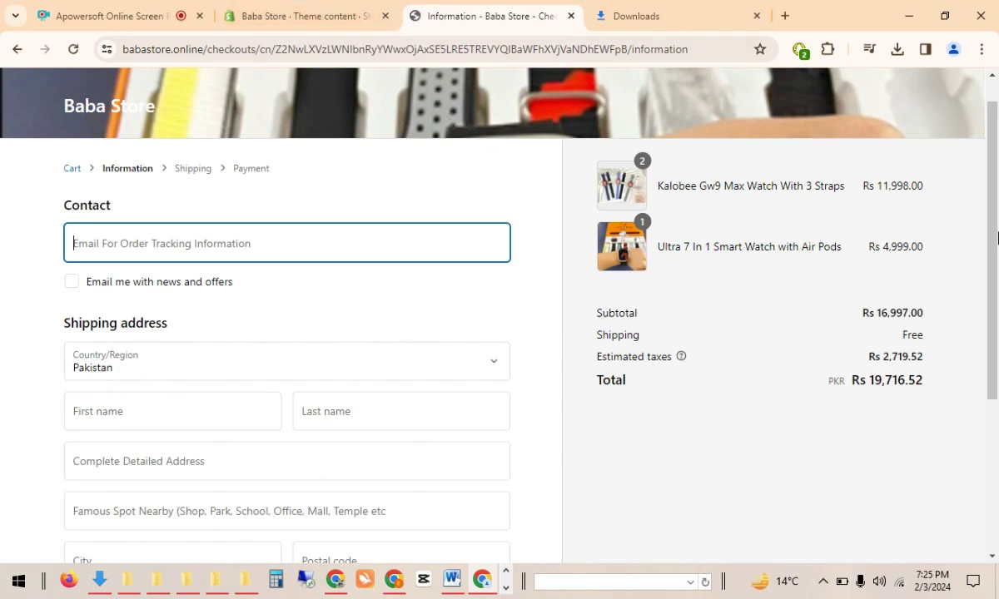
scroll(995, 258, "down", 2)
mouse_move(997, 258)
left_mouse_down()
mouse_move(996, 305)
mouse_move(996, 192)
mouse_move(996, 275)
left_mouse_up()
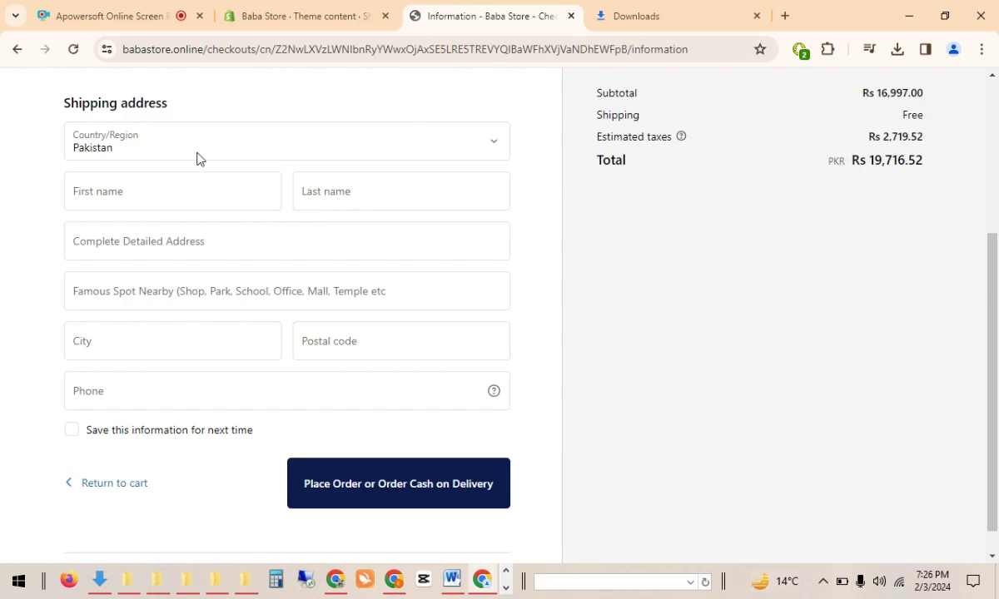
scroll(198, 158, "up", 3)
left_click(174, 283)
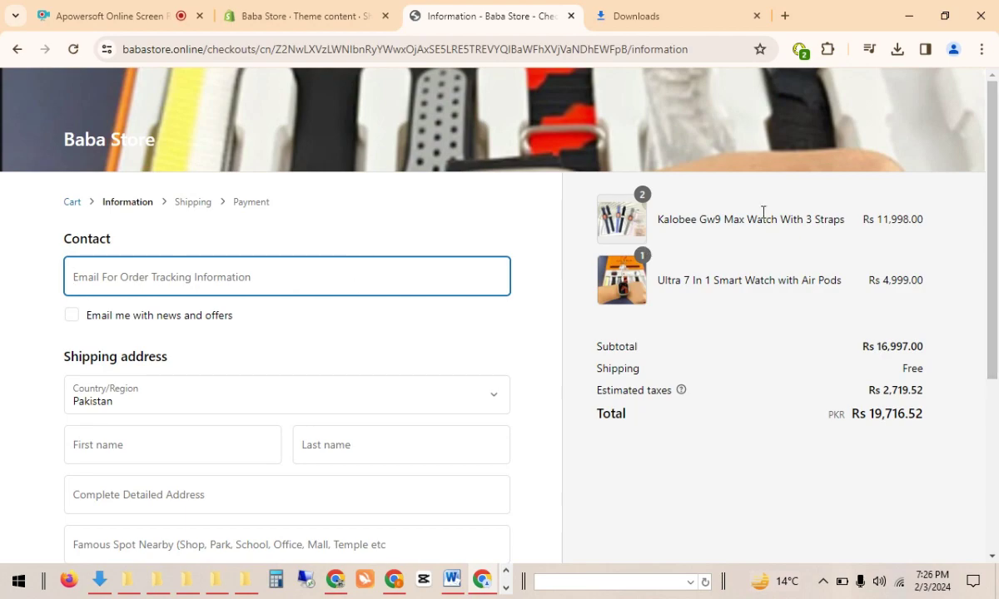
scroll(995, 180, "down", 1)
scroll(995, 180, "down", 1)
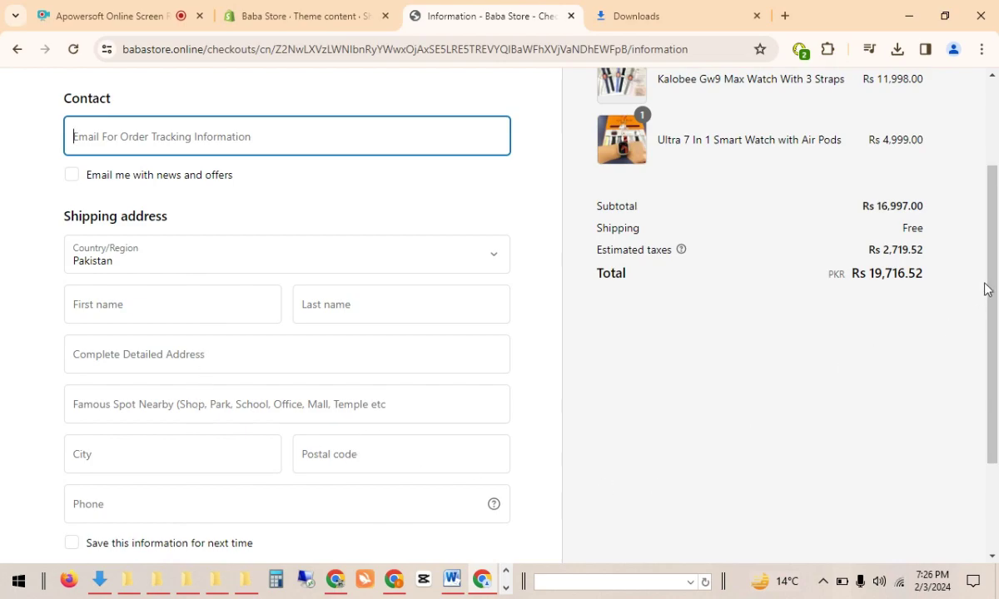
scroll(986, 287, "down", 2)
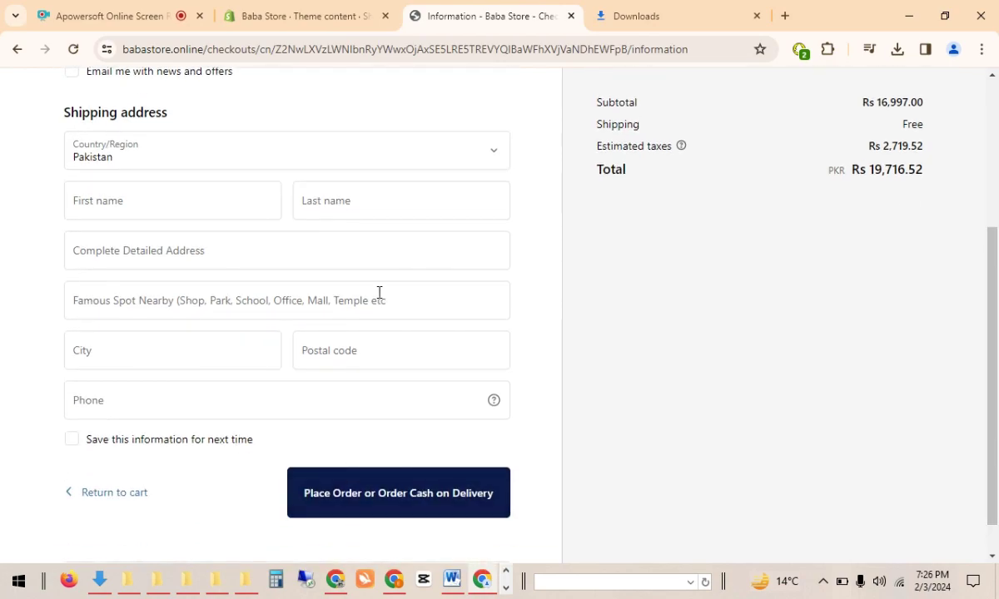
Step: Copy "Phone Number" from the phone label line of the Word template and return to Chrome
left_click(450, 580)
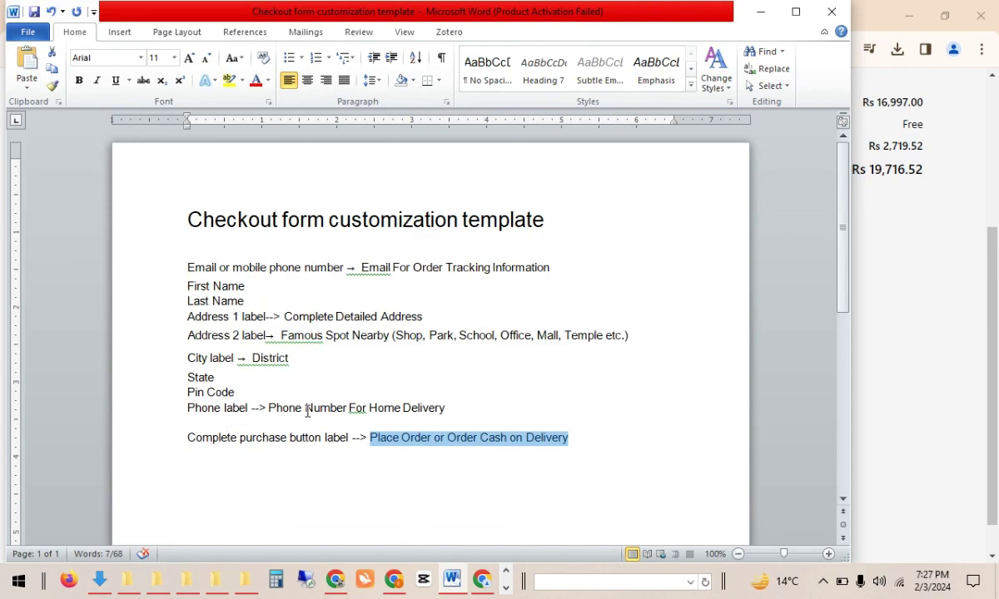
left_click_drag(384, 414, 273, 396)
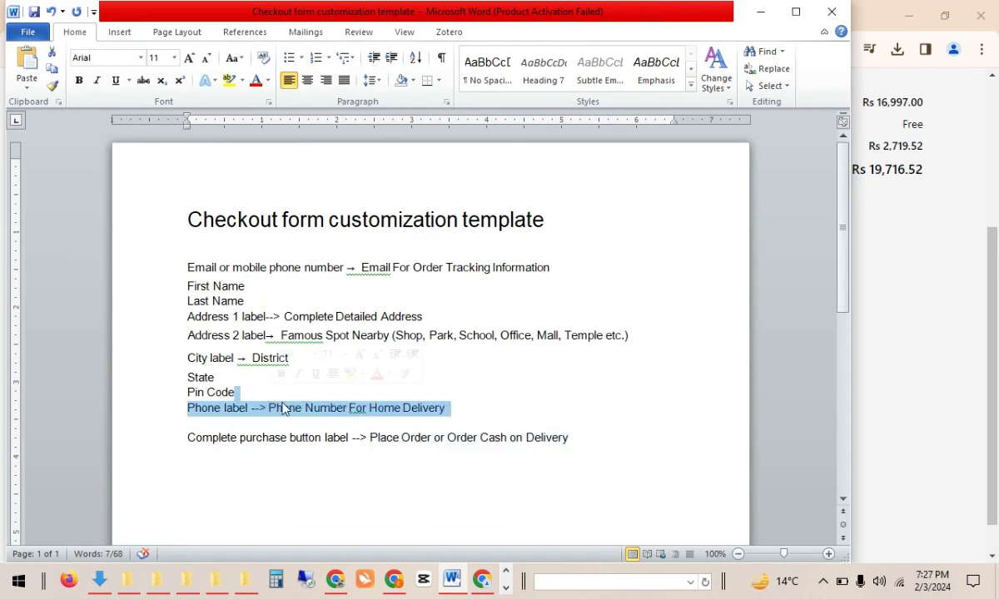
left_click(299, 410)
left_click_drag(346, 409, 270, 410)
key("ctrl+c")
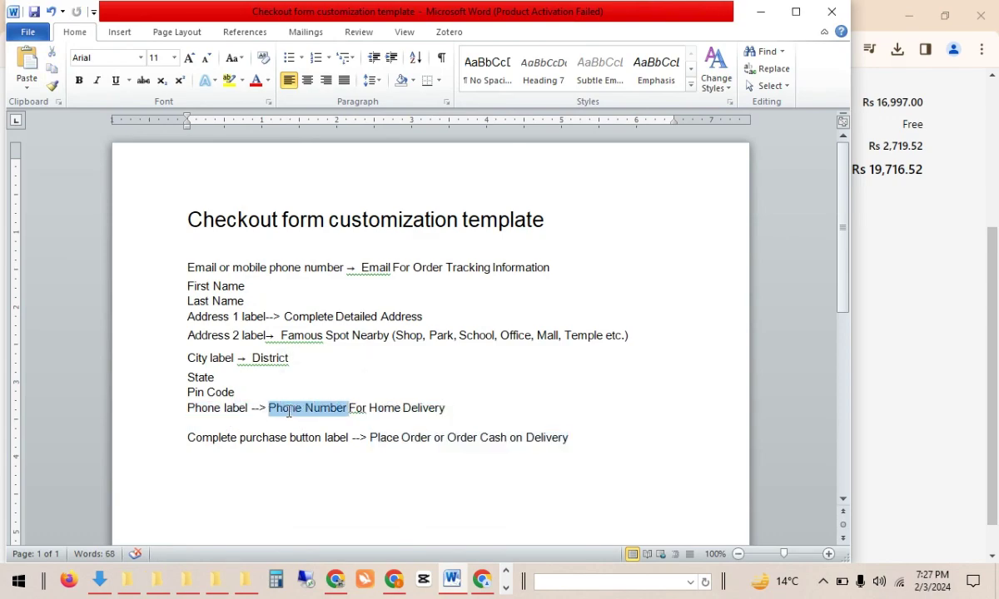
key("alt+Tab")
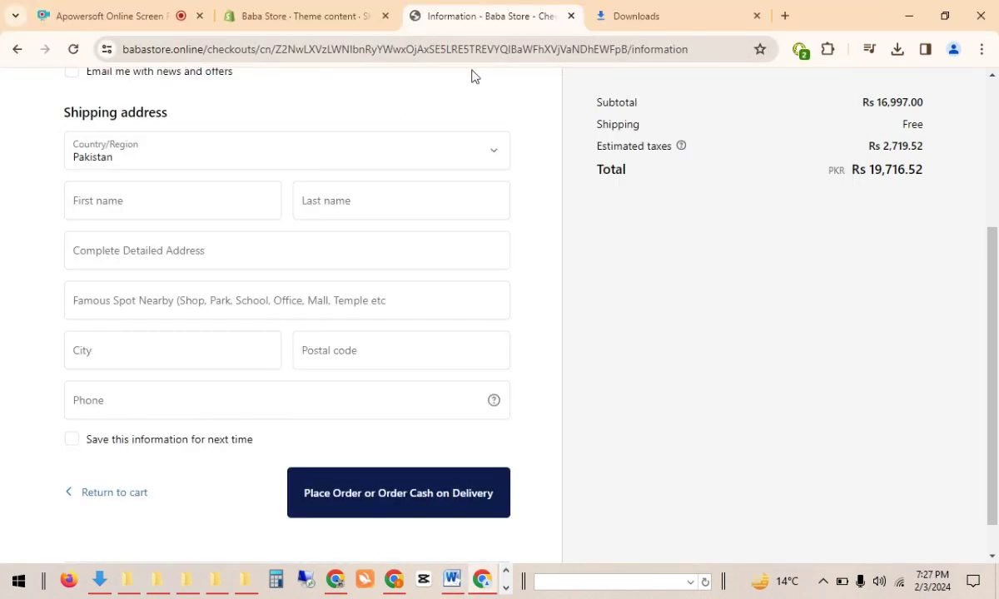
Step: Search the theme content for "Phone" in place of the previous search term
left_click(302, 12)
left_click_drag(303, 209, 213, 217)
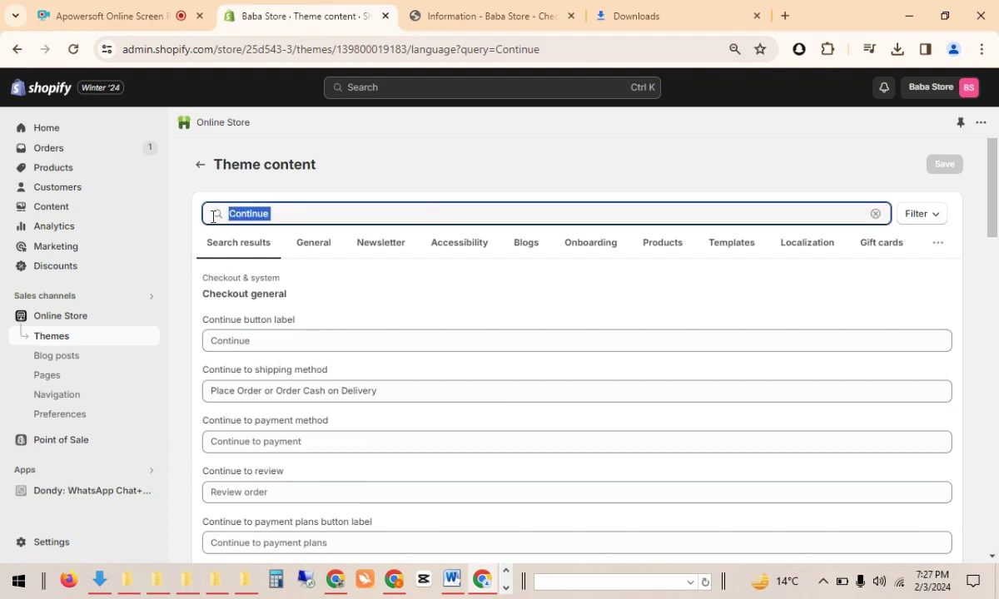
key("ctrl+v")
key("BackSpace")
key("BackSpace")
key("BackSpace")
key("BackSpace")
key("BackSpace")
key("BackSpace")
key("BackSpace")
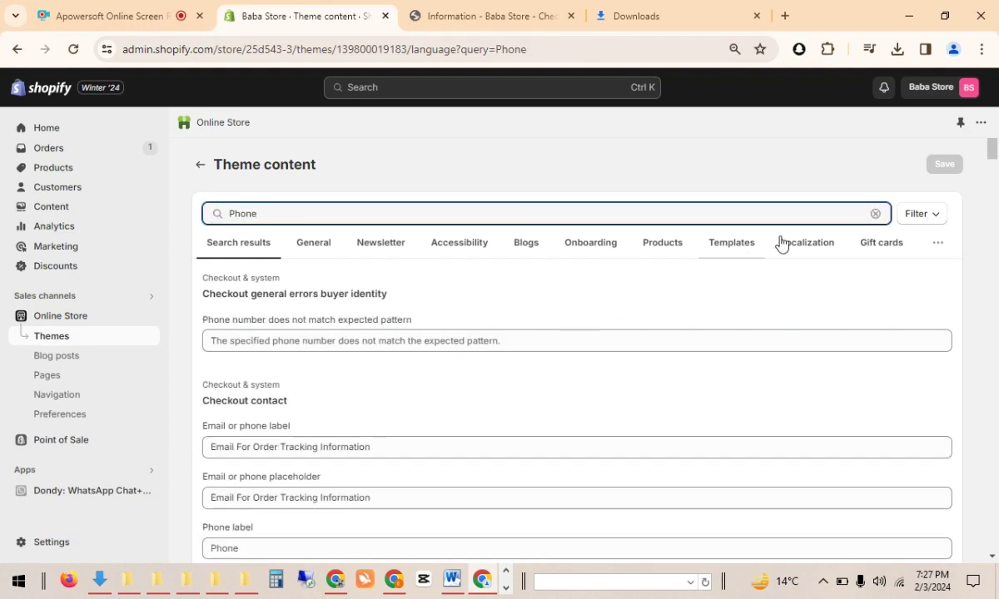
Step: Examine the phone field's wording on the checkout page and return to the theme content
left_click(503, 6)
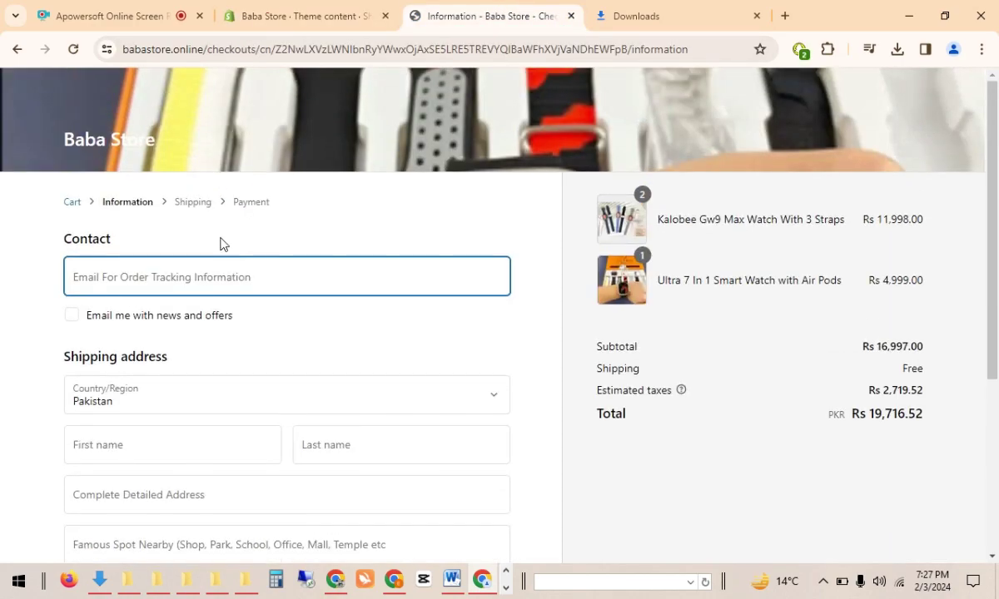
scroll(168, 548, "down", 3)
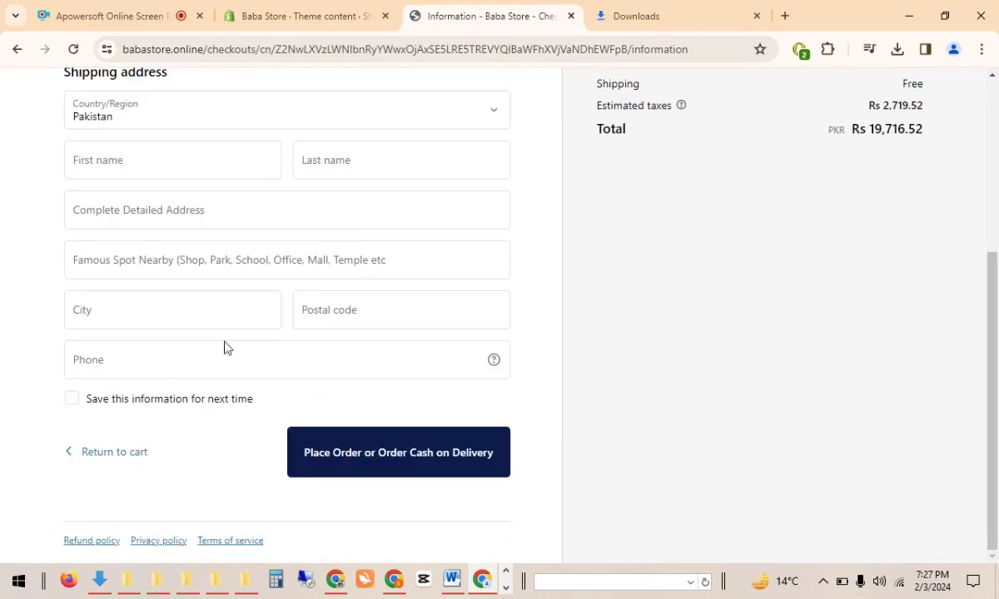
scroll(225, 348, "up", 3)
left_click(312, 23)
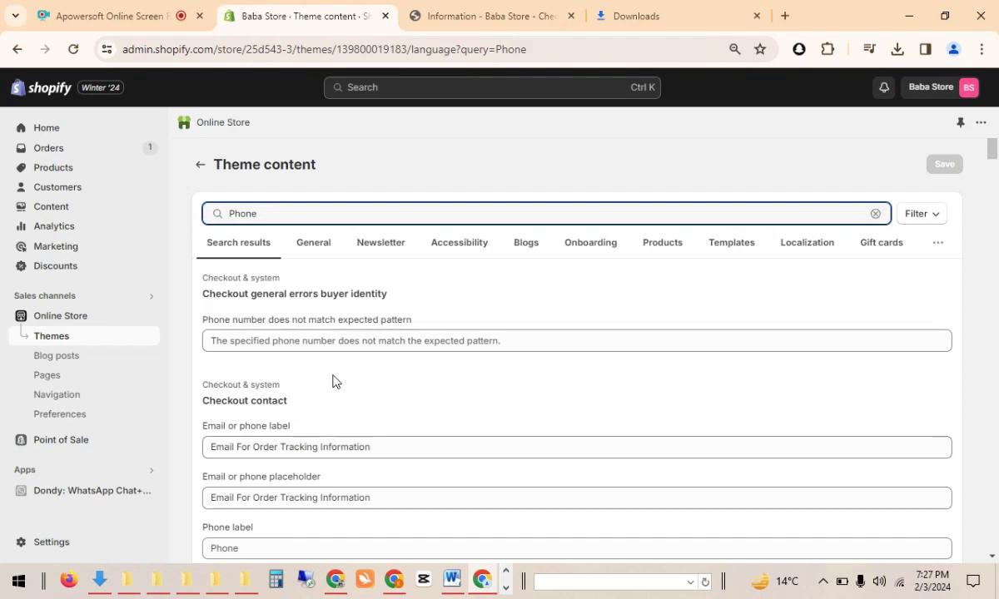
Step: Set the checkout contact's Phone label to "Phone Number For Home Delivery" from the Word template and save
left_click(217, 549)
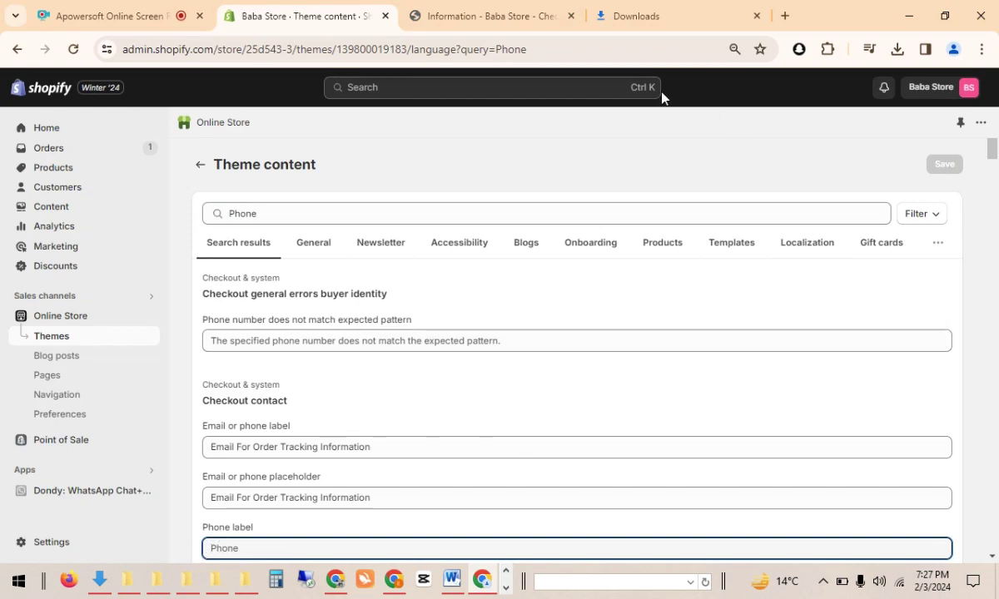
left_click(452, 580)
left_click(472, 407)
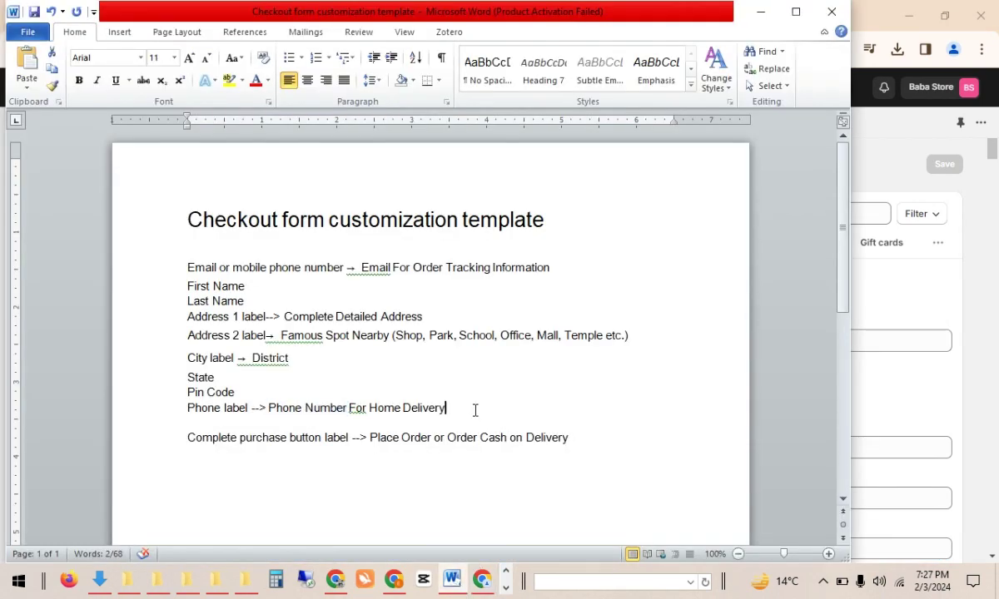
left_click(270, 409, "shift")
key("alt+Tab")
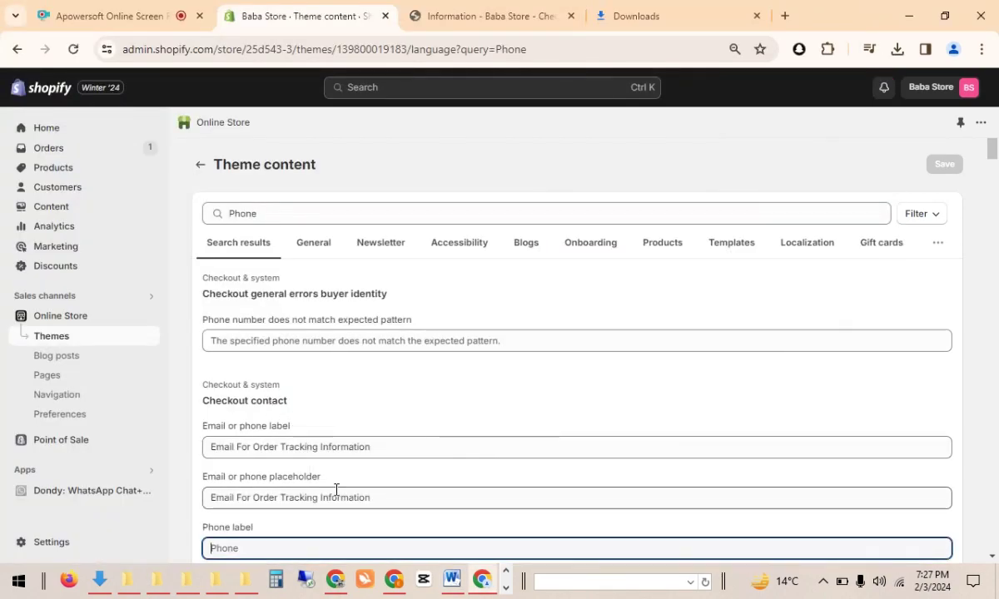
type("Phone Number For Home Delivery")
left_click(938, 170)
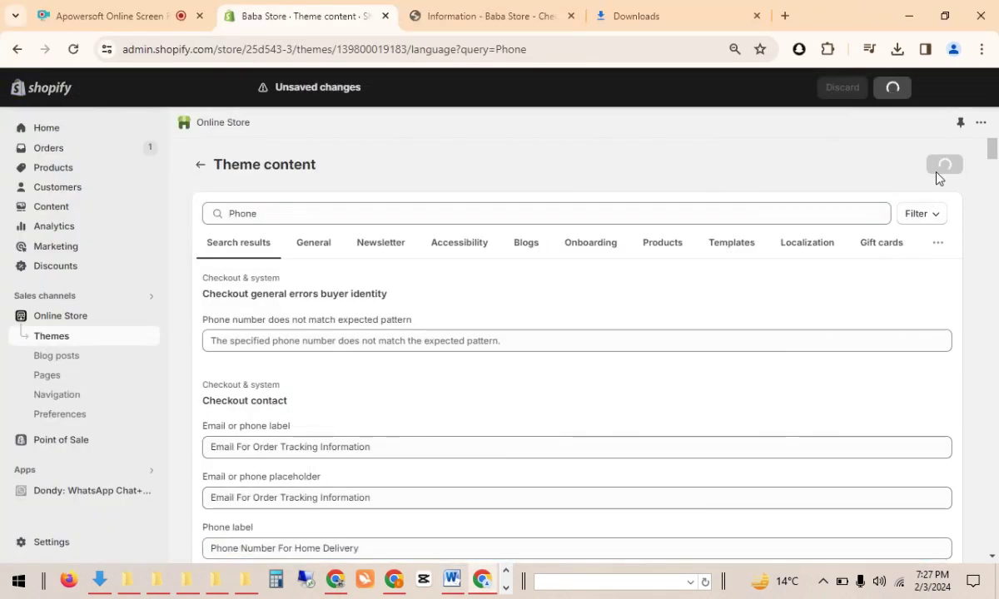
Step: Reload the checkout page and check the wording of its phone field
left_click(472, 14)
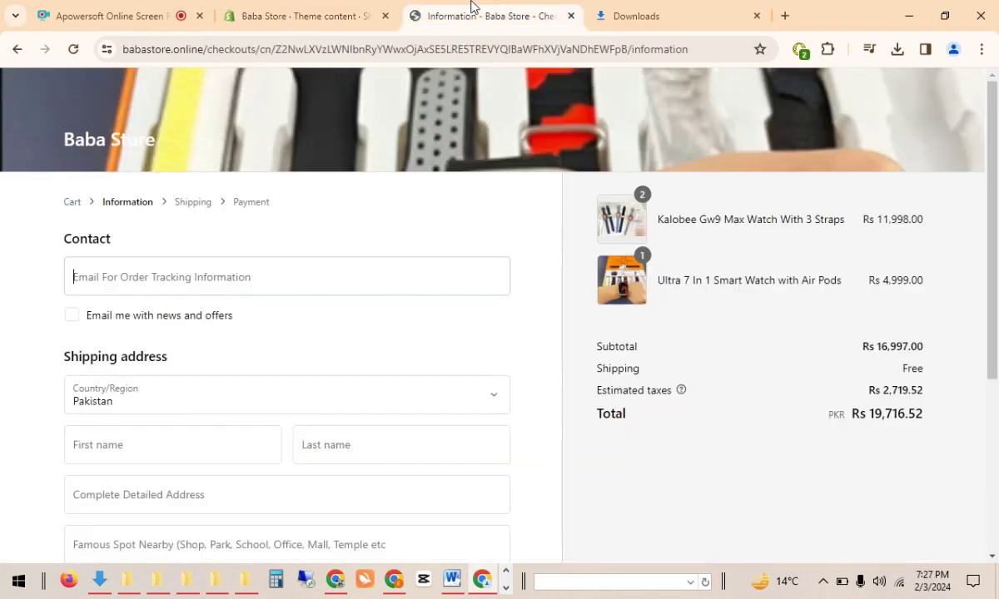
right_click(550, 208)
left_click(614, 267)
scroll(996, 123, "down", 3)
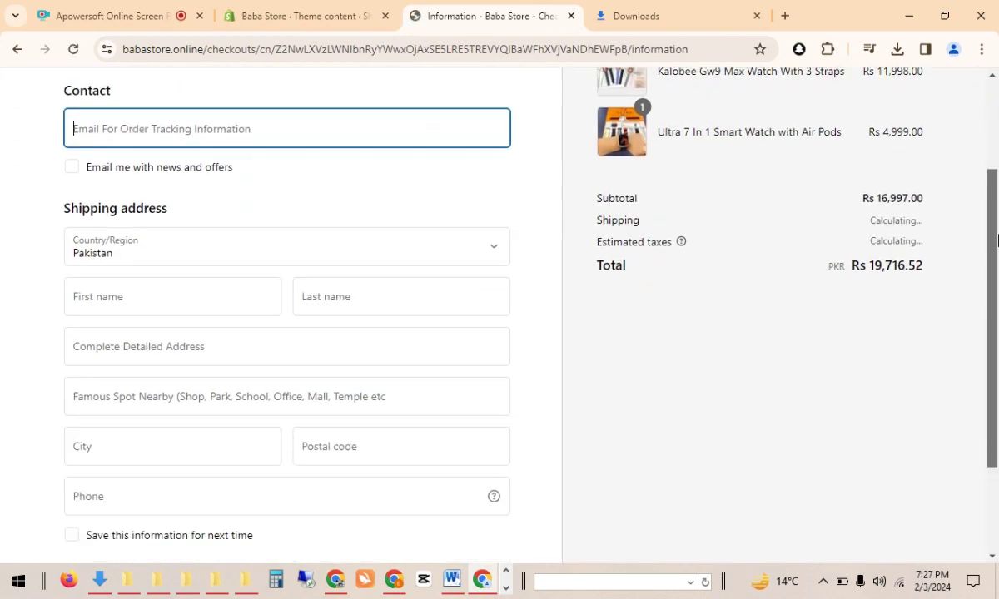
left_click(348, 371)
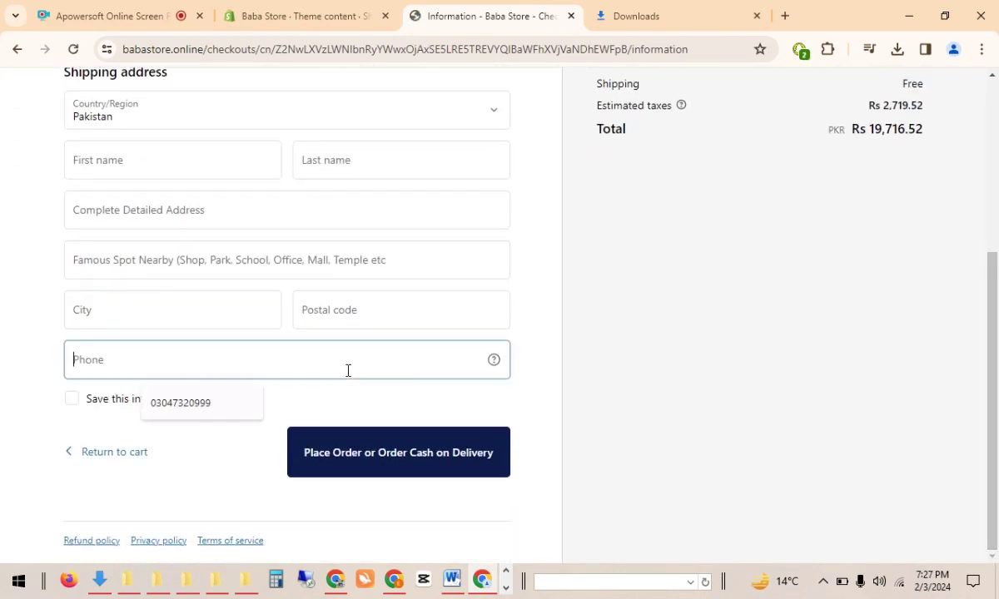
Step: Set the checkout contact's Phone placeholder to "Phone Number For Home Delivery" and save the theme content
left_click(349, 12)
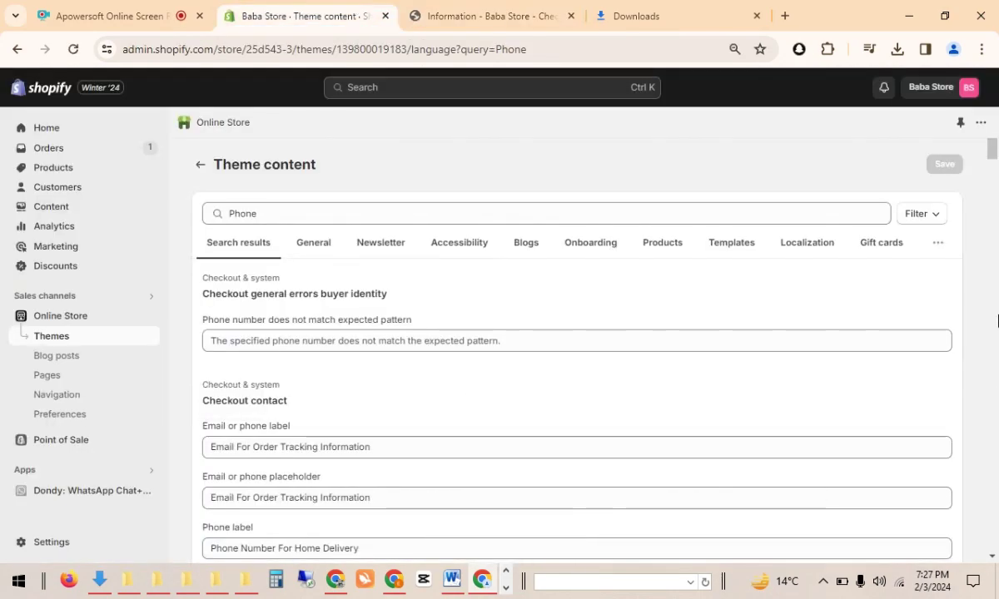
scroll(995, 155, "down", 1)
scroll(995, 155, "down", 2)
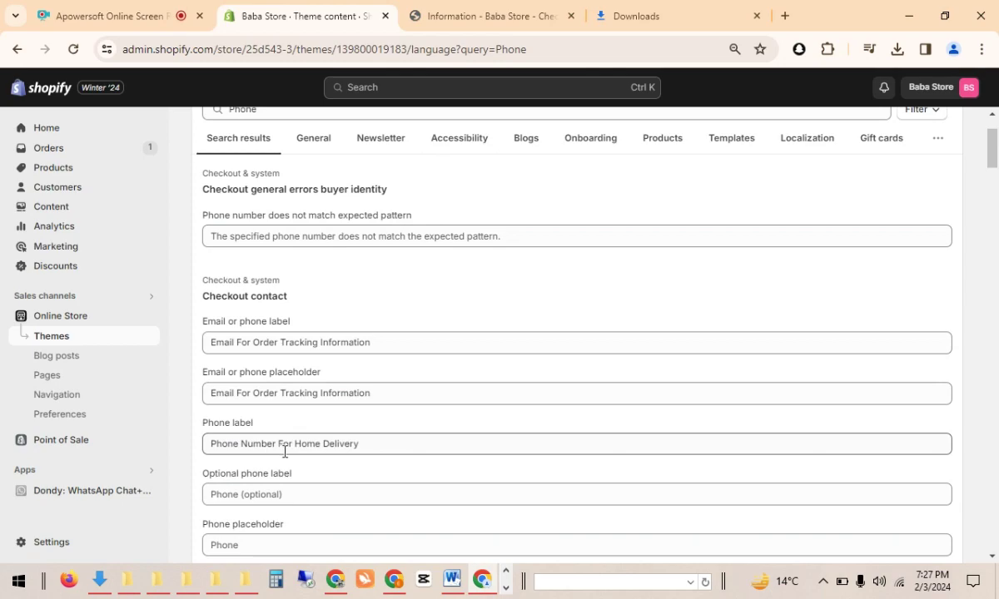
left_click(268, 537)
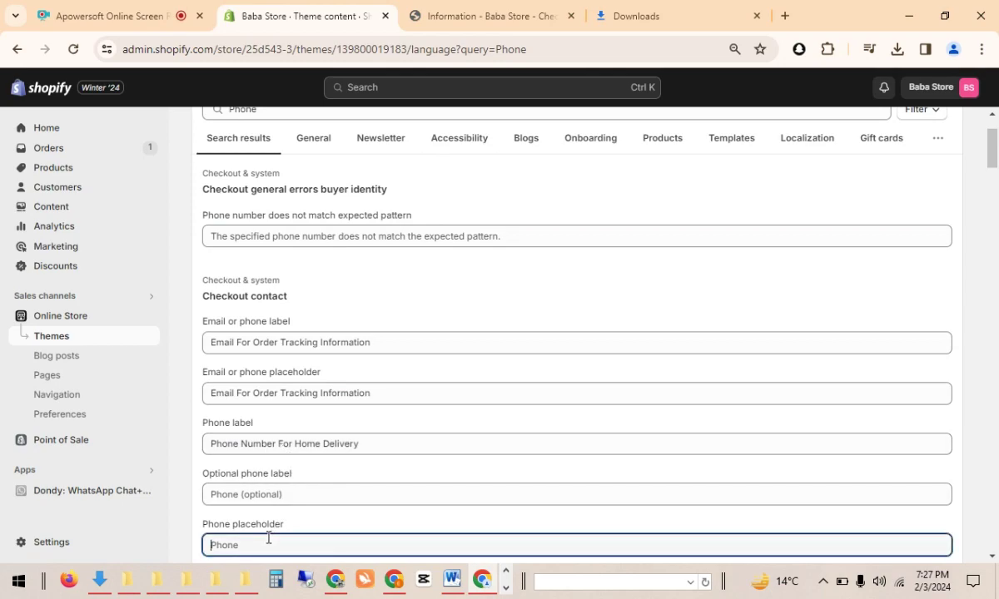
type("Phone Number For Home Delivery")
scroll(957, 233, "up", 3)
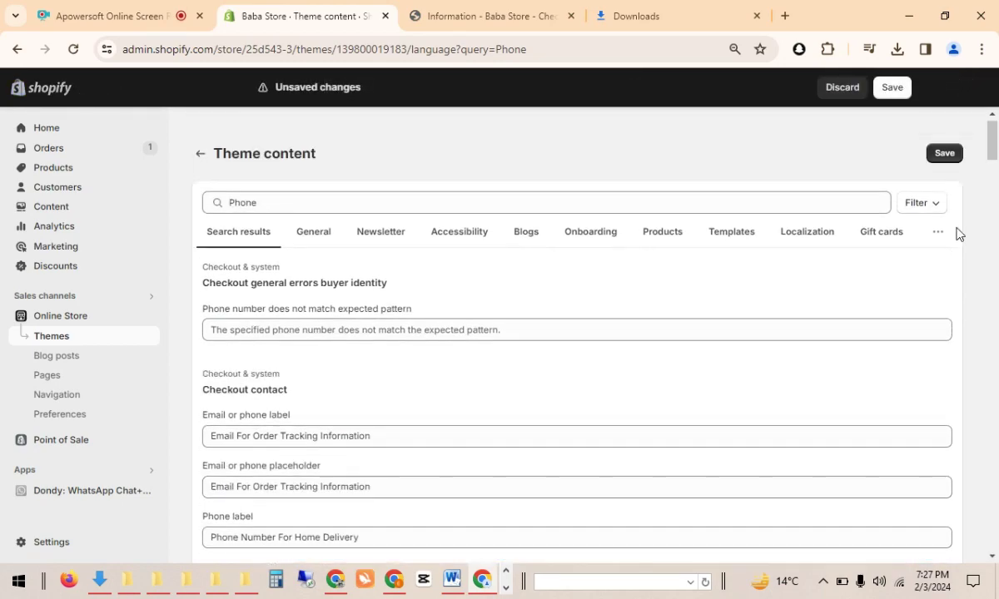
left_click(945, 166)
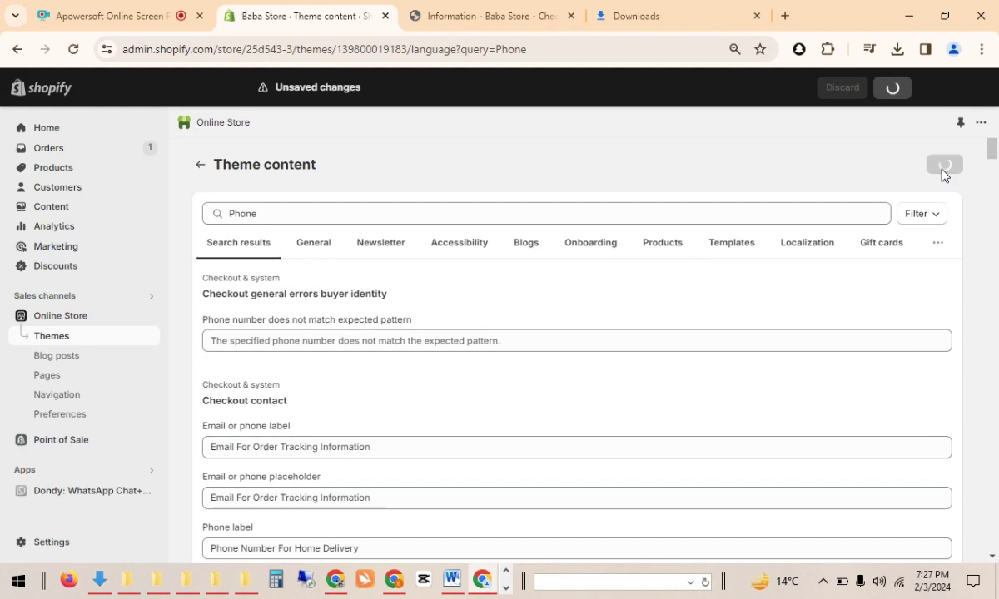
Step: Reload the checkout page again and verify the phone field's placeholder in the shipping address section
left_click(487, 16)
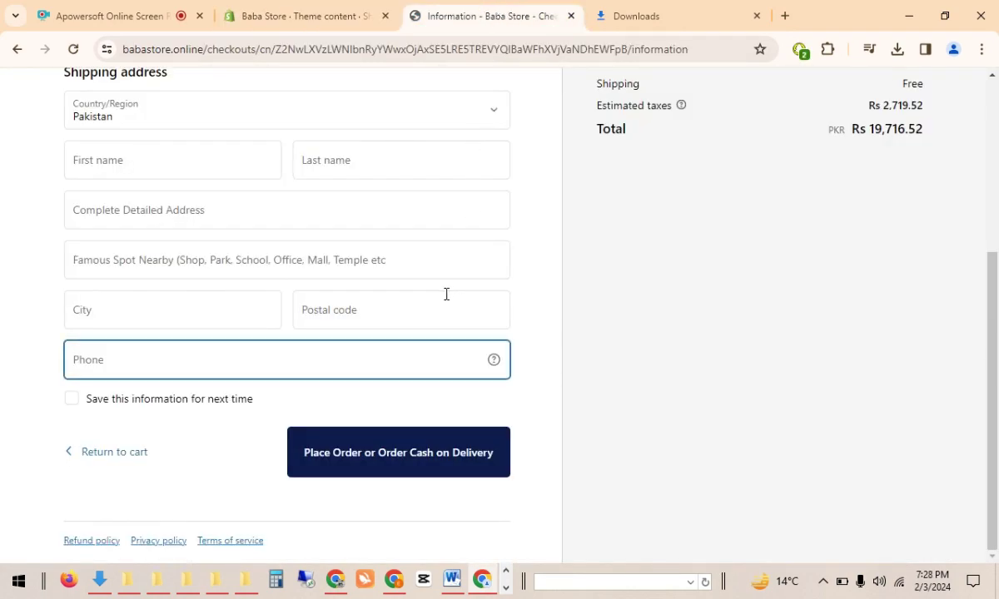
right_click(542, 161)
left_click(596, 216)
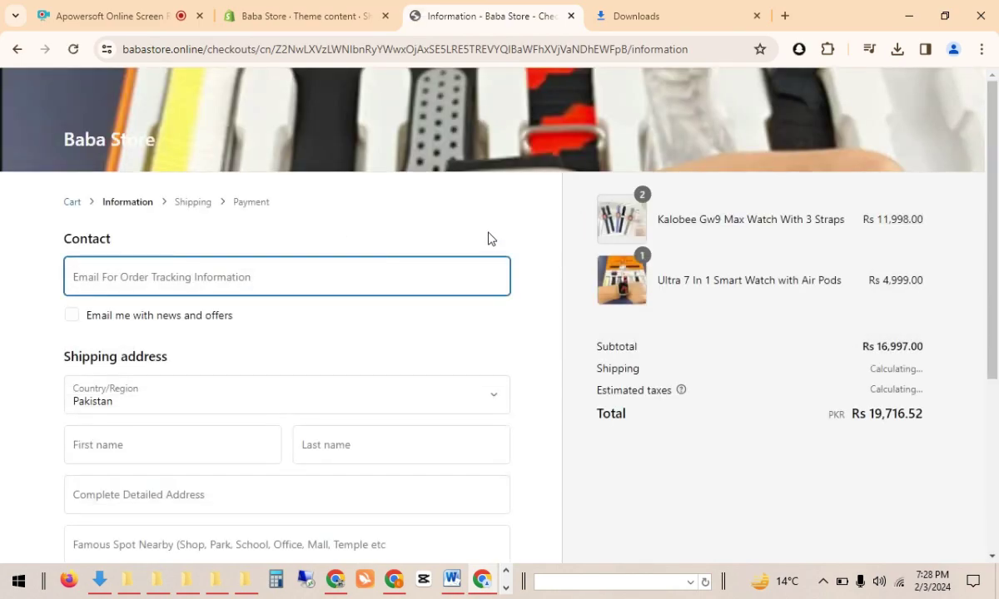
scroll(442, 309, "down", 3)
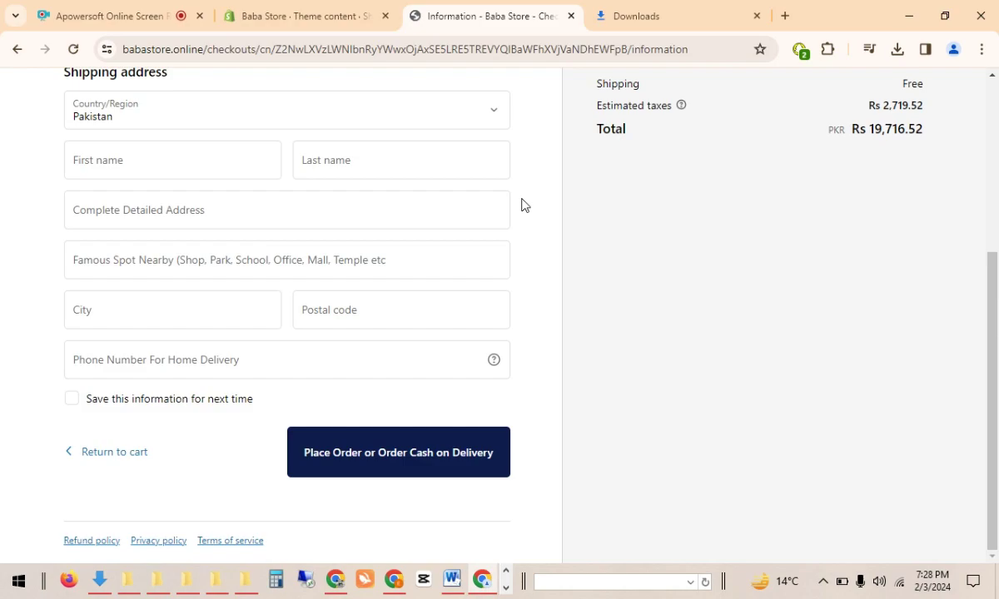
Step: Review the customized labels, placeholders and order button across the whole checkout page
scroll(525, 205, "up", 3)
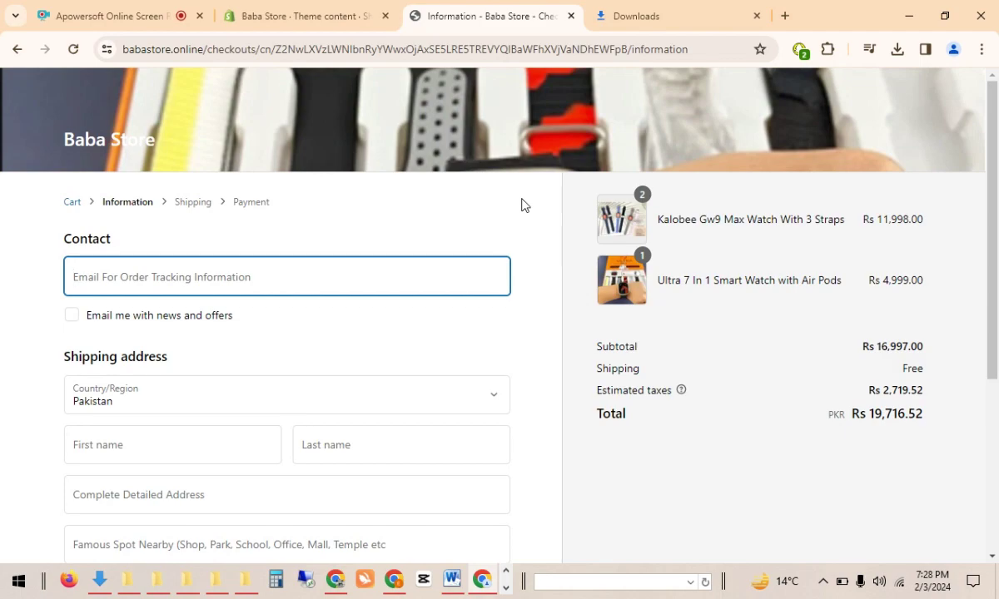
left_click_drag(993, 187, 996, 313)
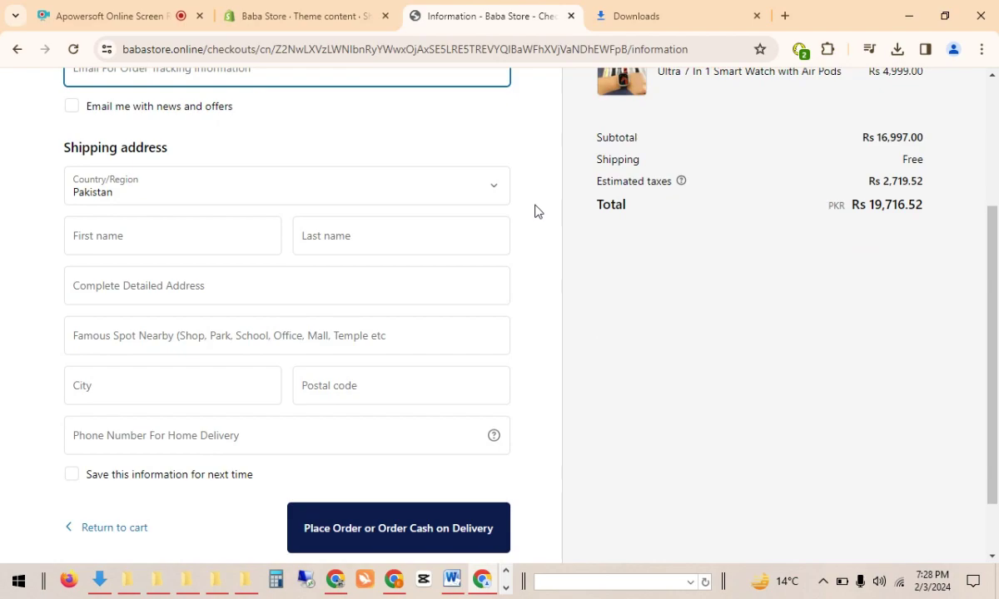
scroll(535, 212, "down", 2)
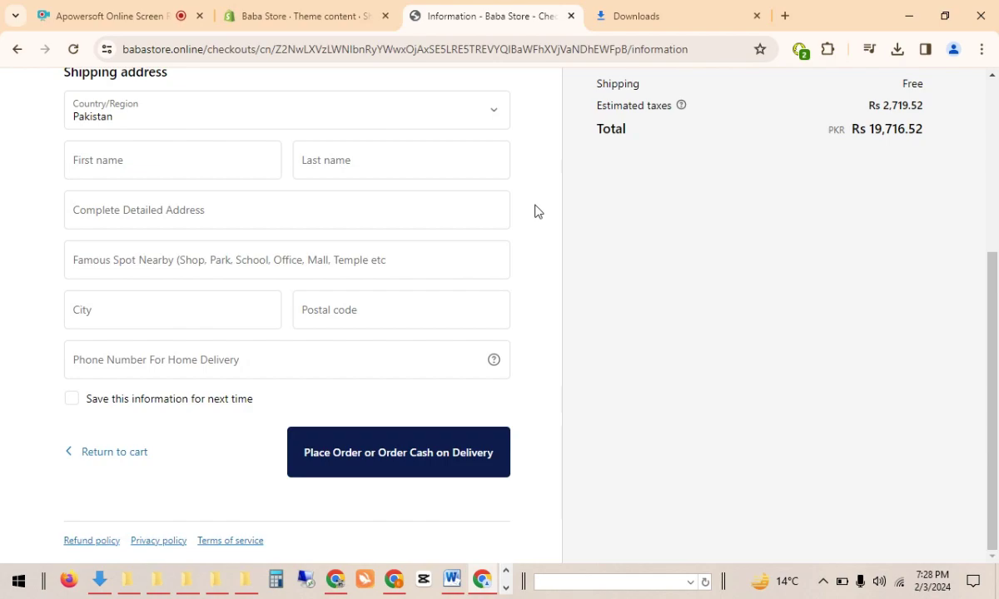
scroll(535, 212, "up", 4)
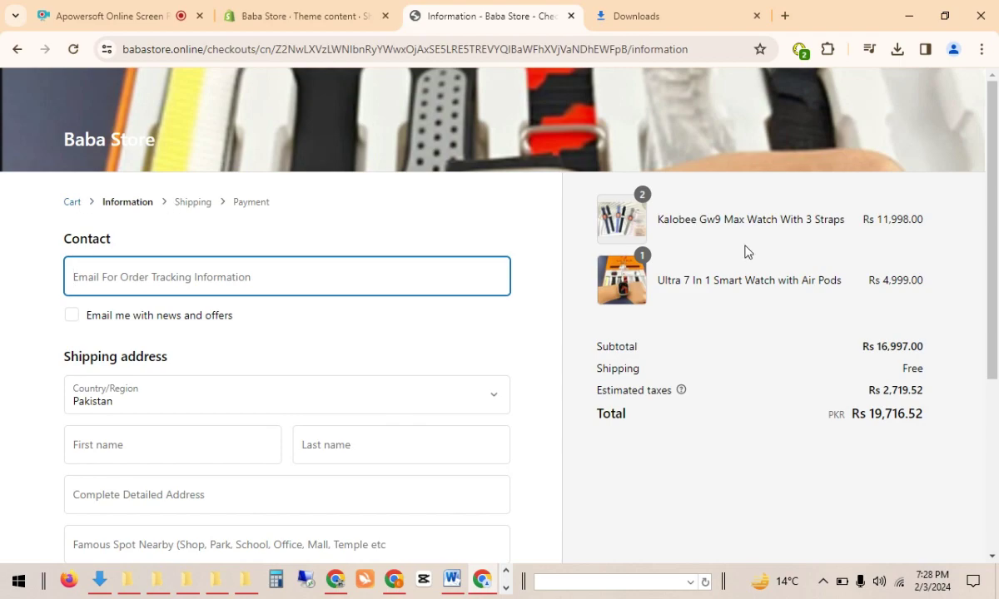
scroll(746, 253, "down", 3)
scroll(748, 257, "up", 3)
scroll(746, 256, "down", 3)
scroll(746, 256, "up", 3)
scroll(653, 439, "down", 3)
left_click_drag(991, 321, 992, 86)
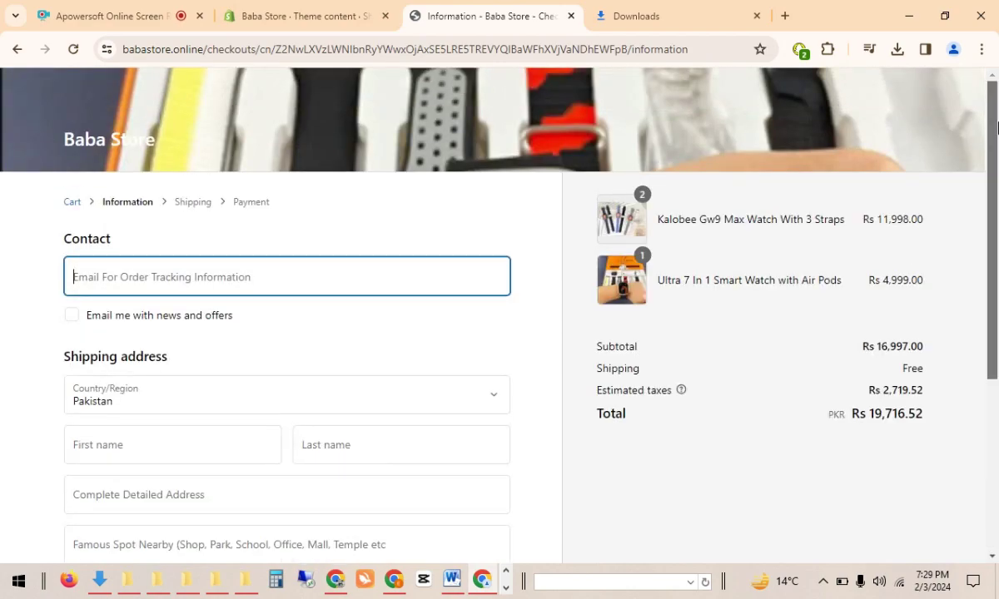
scroll(952, 265, "down", 2)
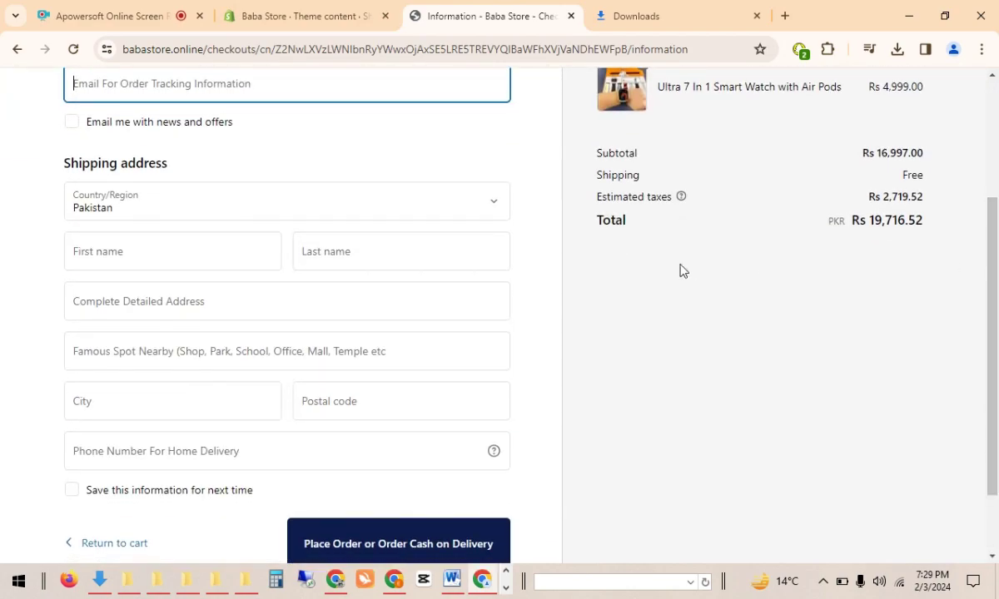
left_click(98, 10)
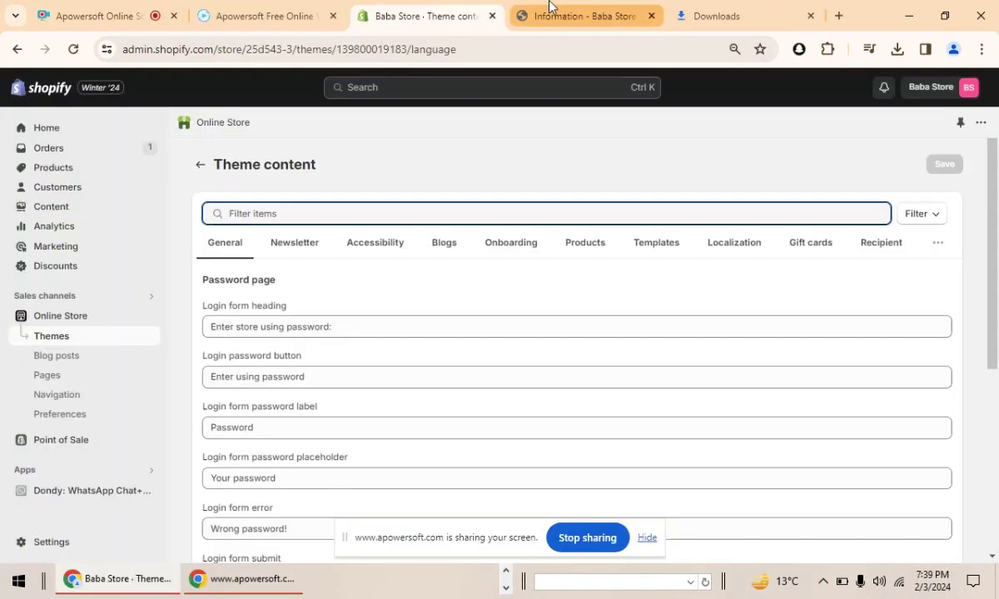
Step: Examine the estimated taxes line and its amount in the checkout order summary
left_click(549, 15)
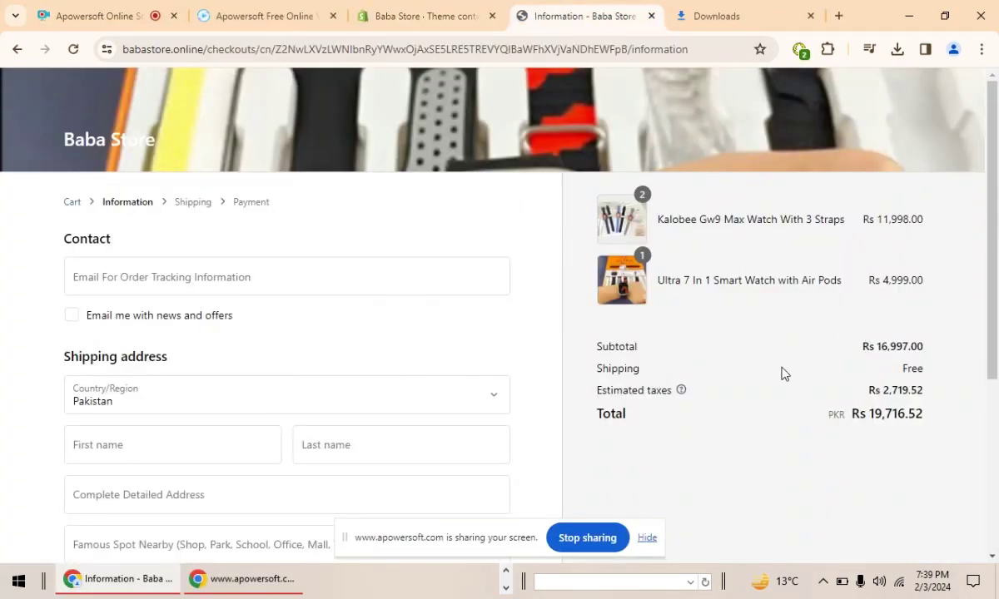
double_click(620, 391)
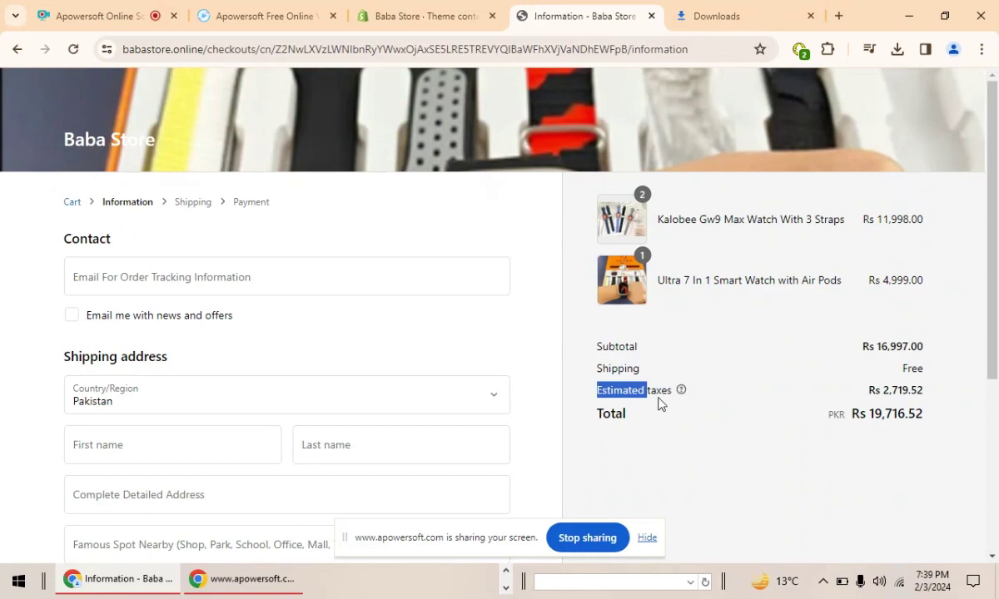
triple_click(660, 388)
double_click(902, 389)
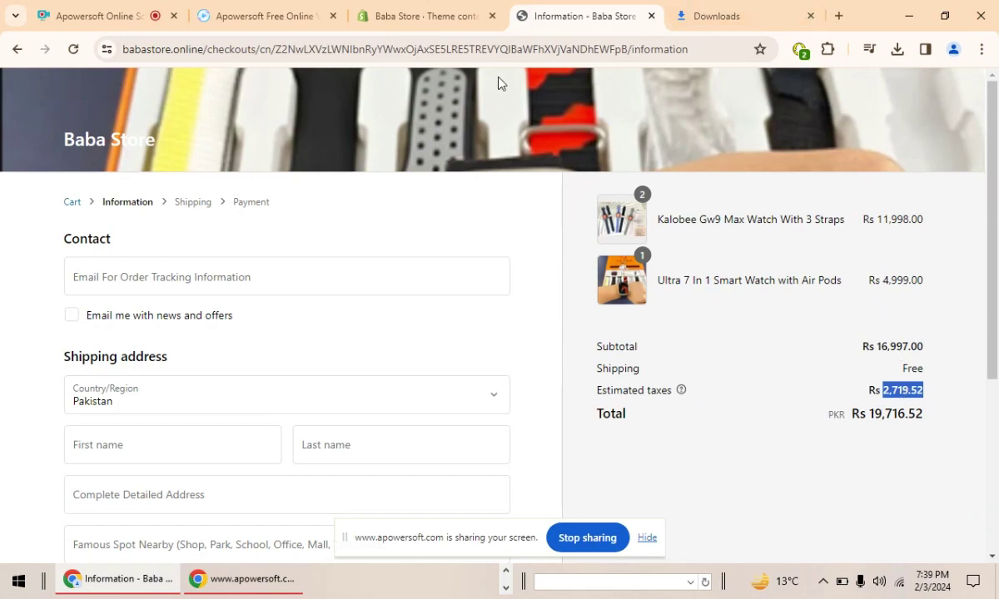
Step: Copy the "Estimated taxes" wording from the checkout order summary and filter the theme content by it
left_click(448, 6)
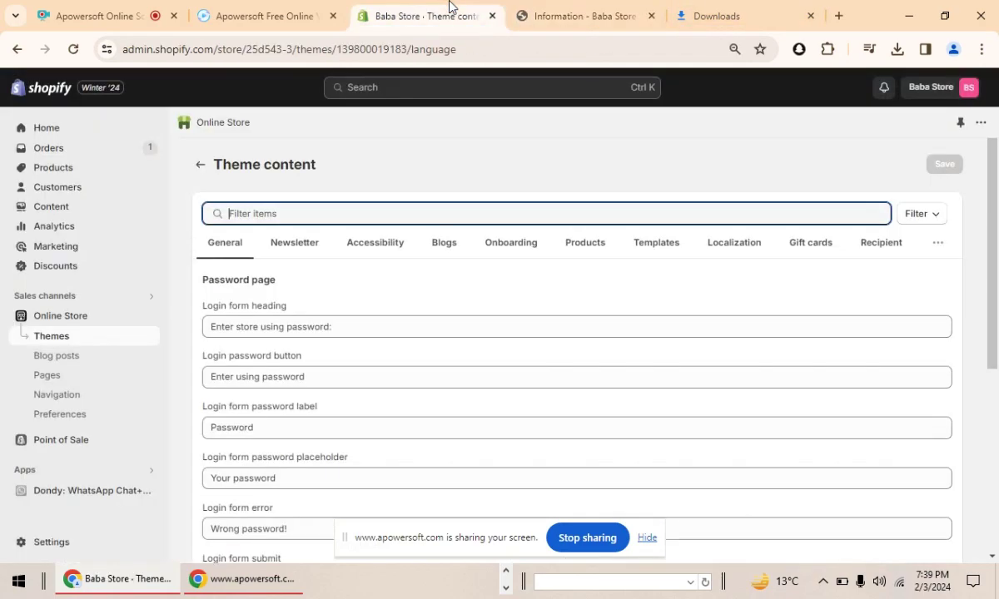
left_click(545, 16)
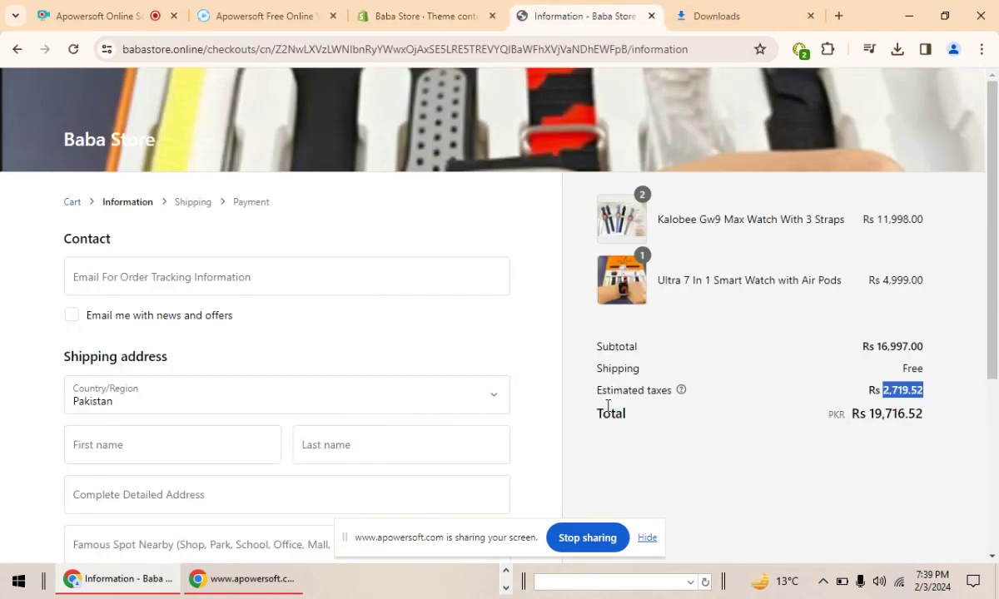
left_click_drag(598, 391, 672, 392)
key("ctrl+c")
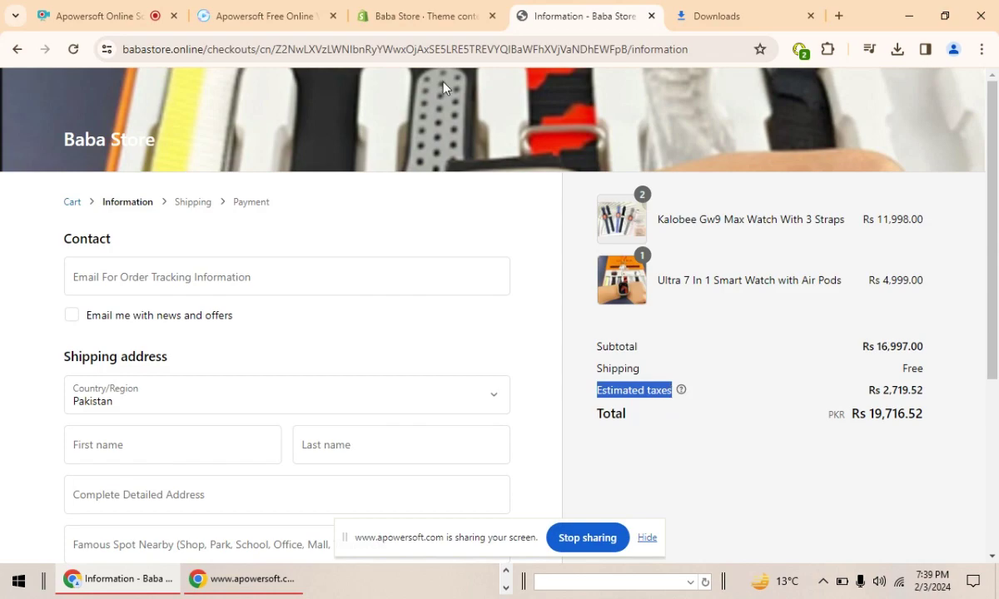
left_click(391, 13)
key("ctrl+v")
Step: Clear the Estimated taxes label of the checkout order summary and save the theme content
left_click(288, 336)
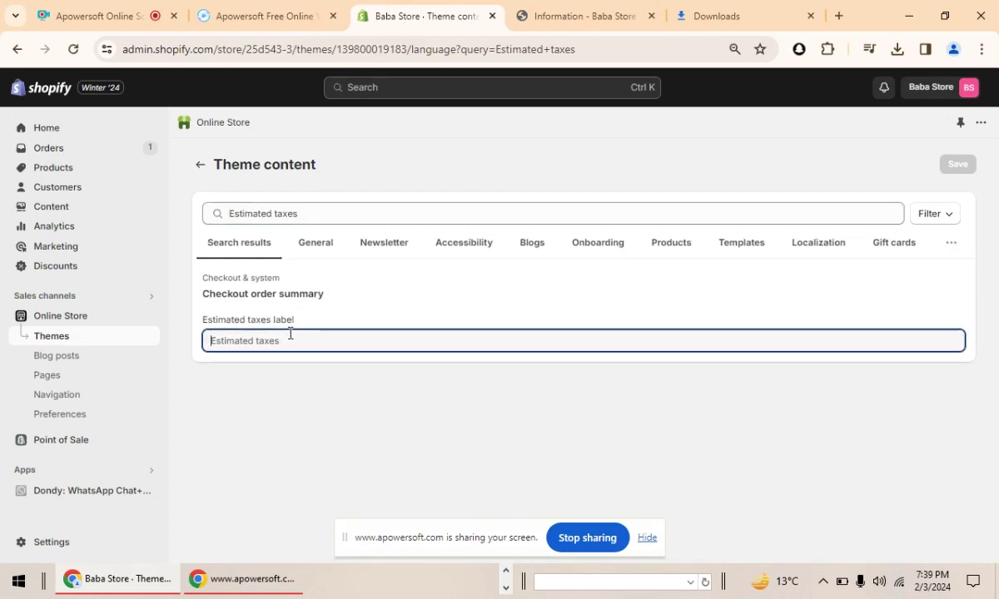
key("ctrl+a")
key("BackSpace")
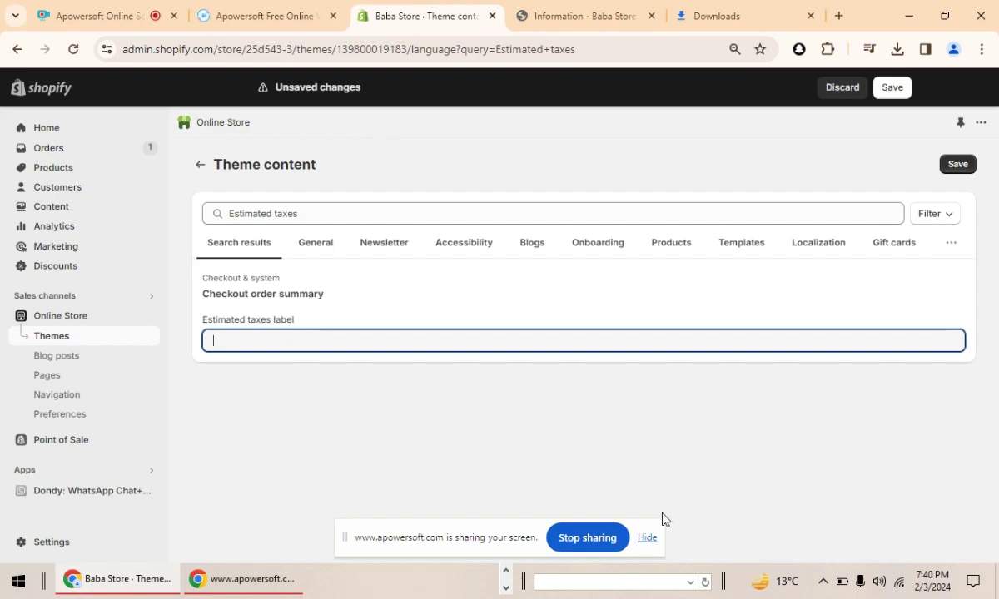
left_click(647, 538)
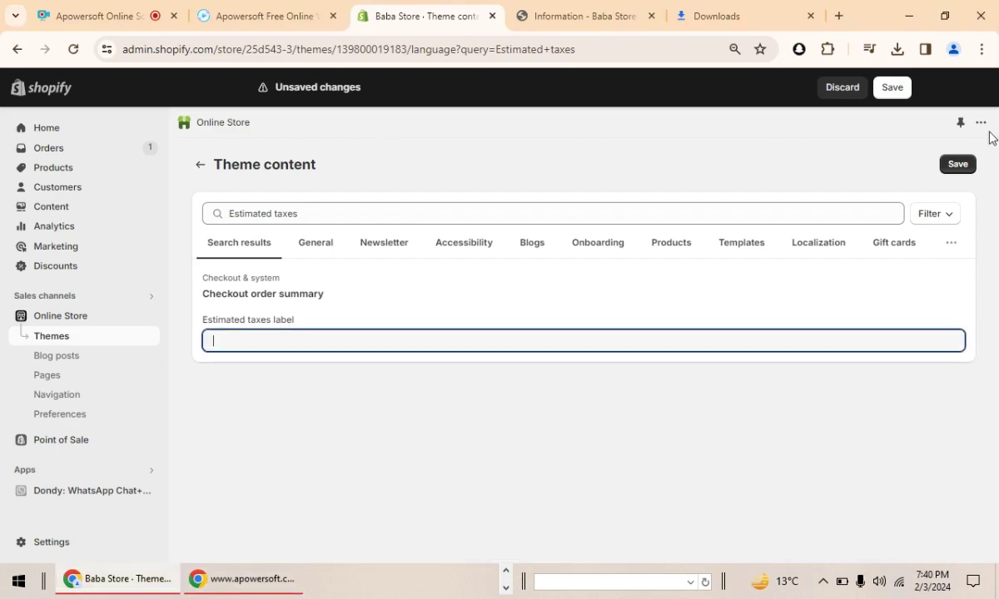
left_click(962, 170)
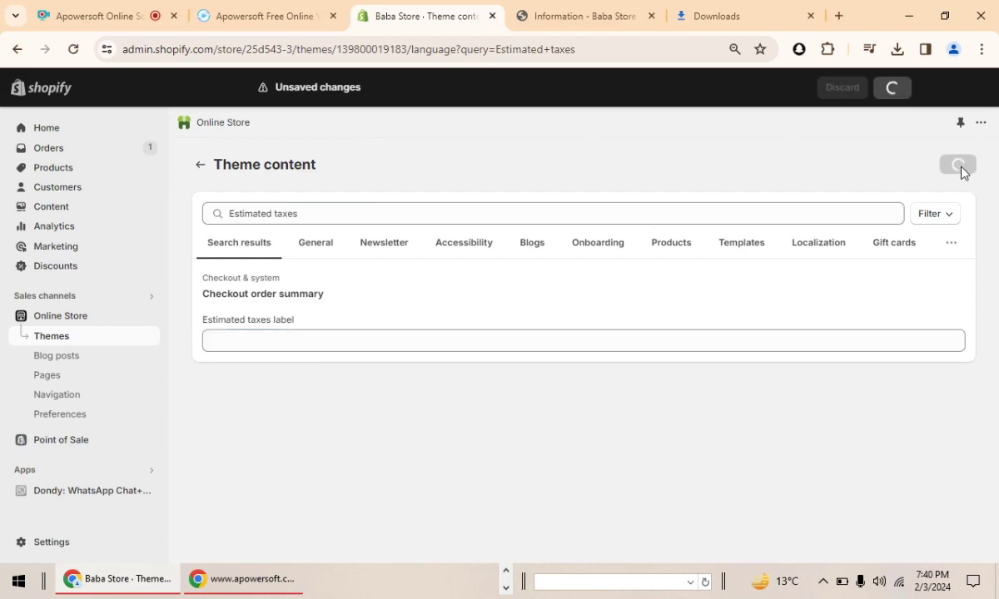
Step: Reload the checkout page and check the tax line in the order summary
left_click(574, 14)
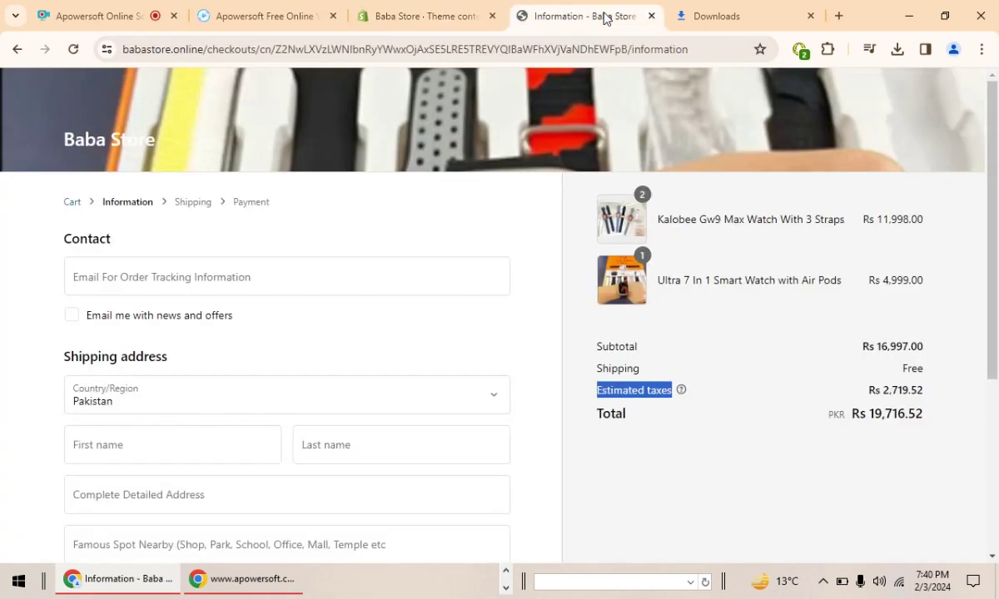
right_click(740, 434)
left_click(570, 178)
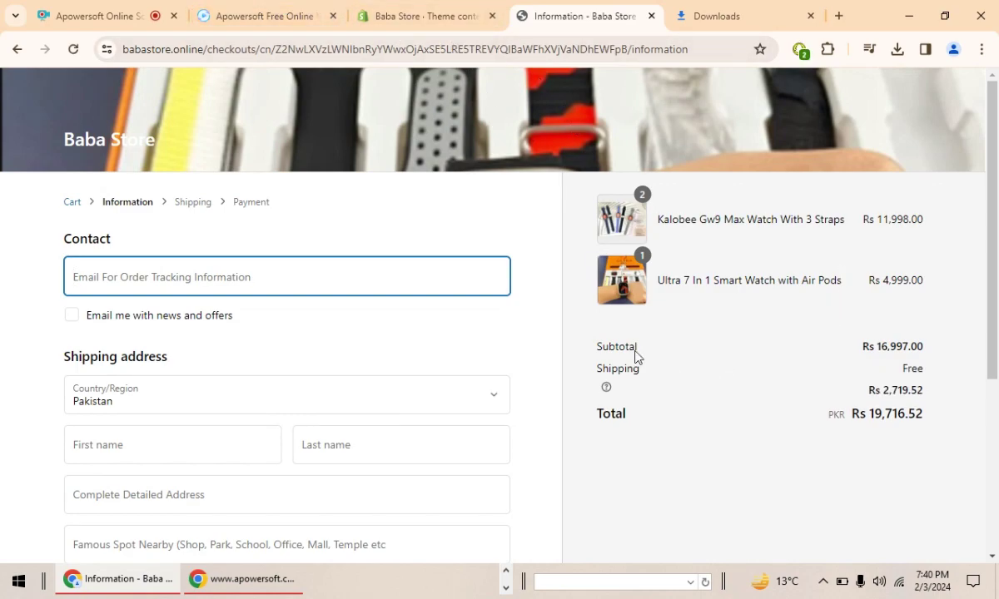
left_click(138, 12)
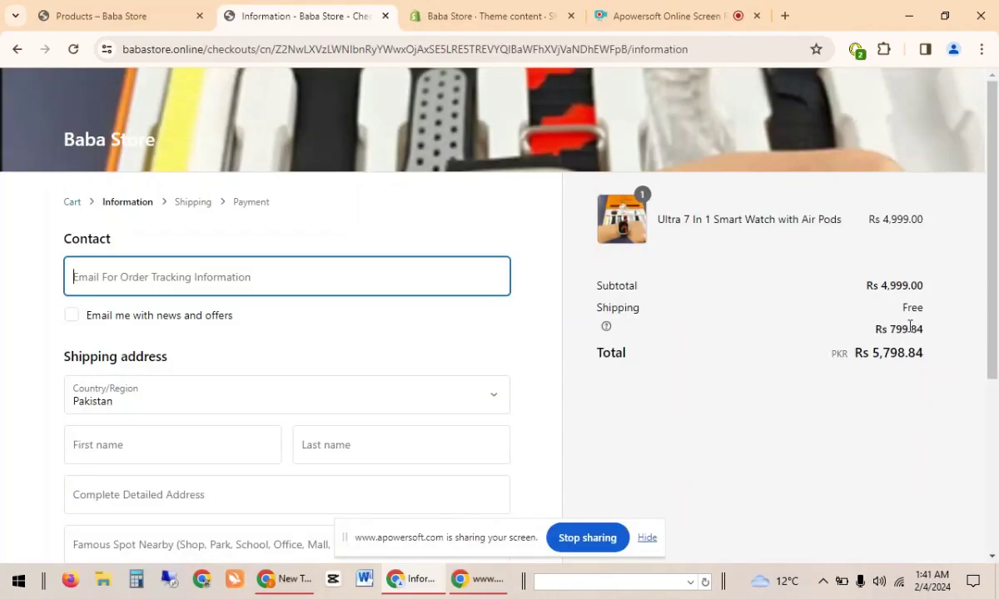
mouse_move(605, 333)
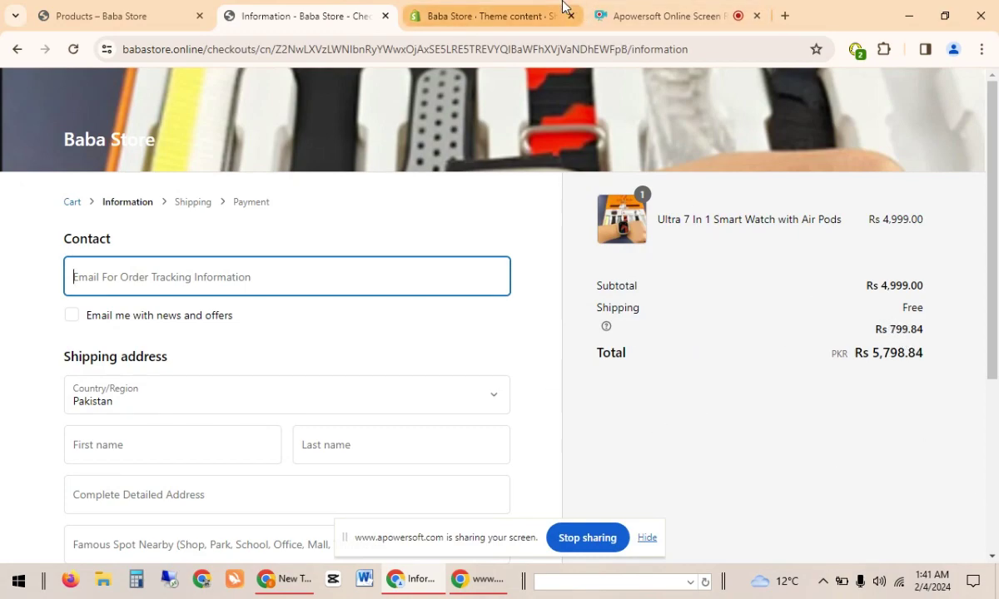
Step: Open Pakistan's regional tax settings under the store's Taxes and duties settings
left_click(537, 10)
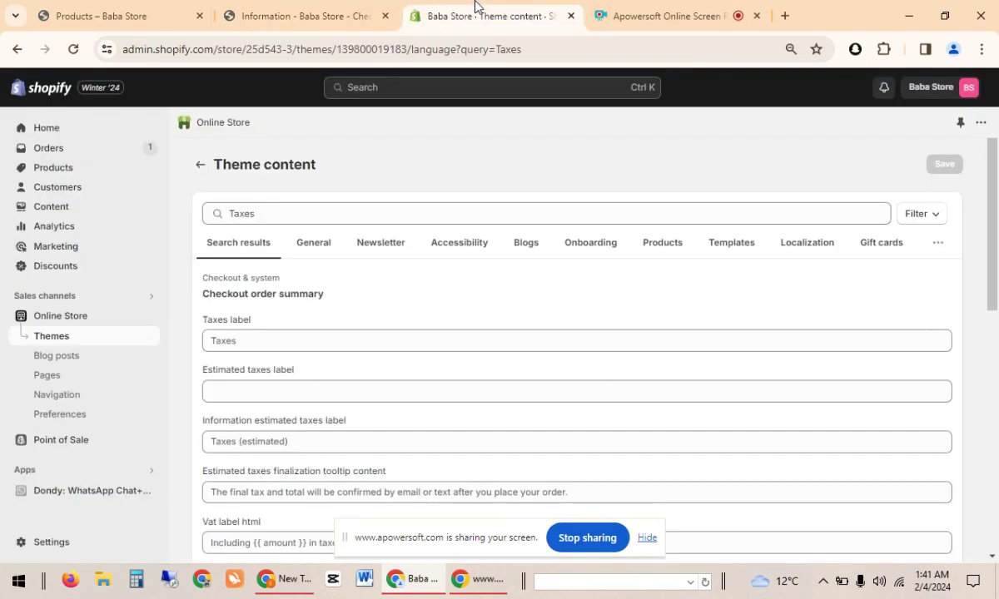
left_click(82, 548)
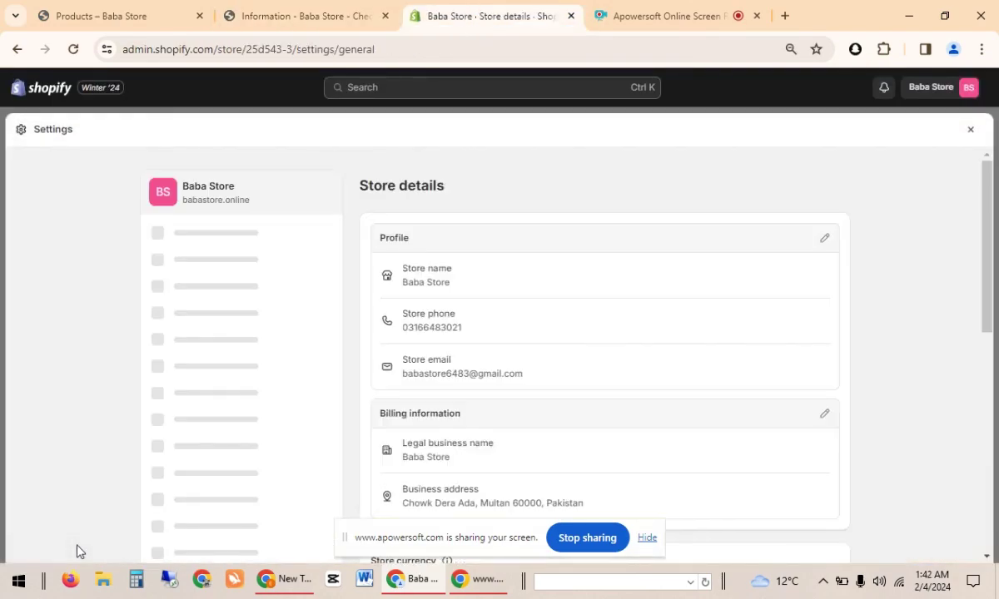
scroll(208, 432, "down", 10)
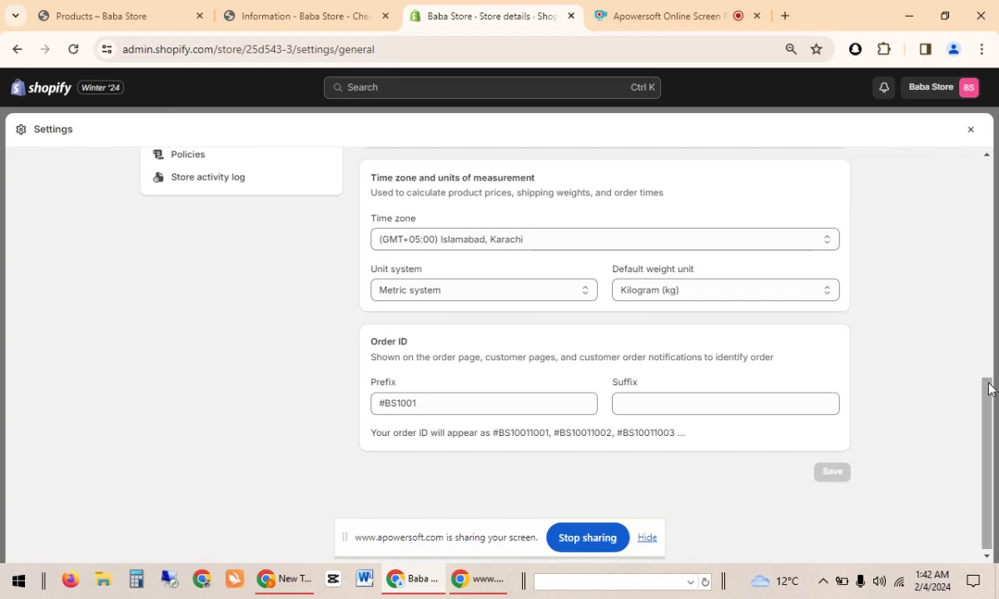
left_click_drag(987, 390, 990, 243)
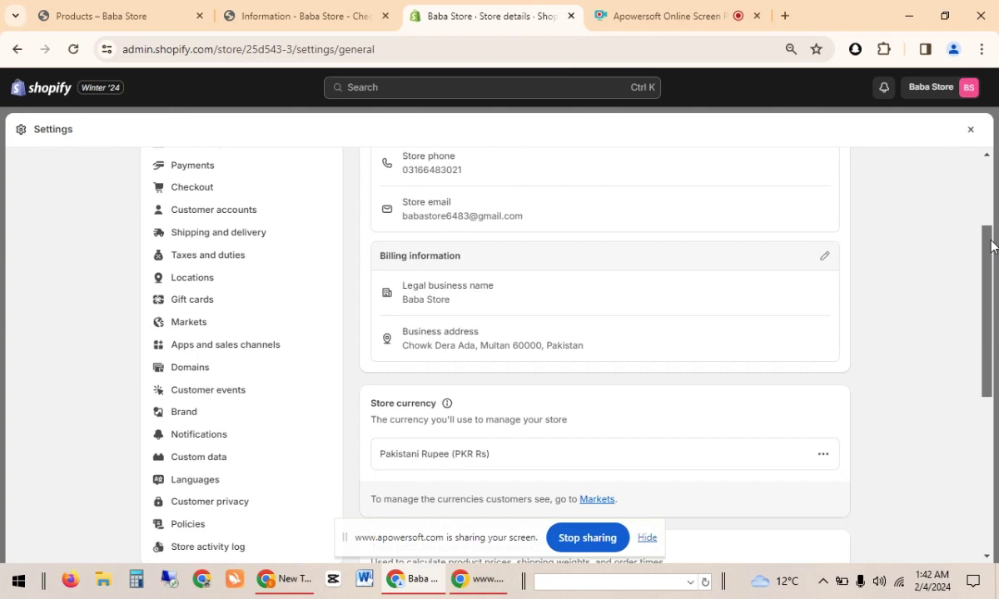
left_click(201, 258)
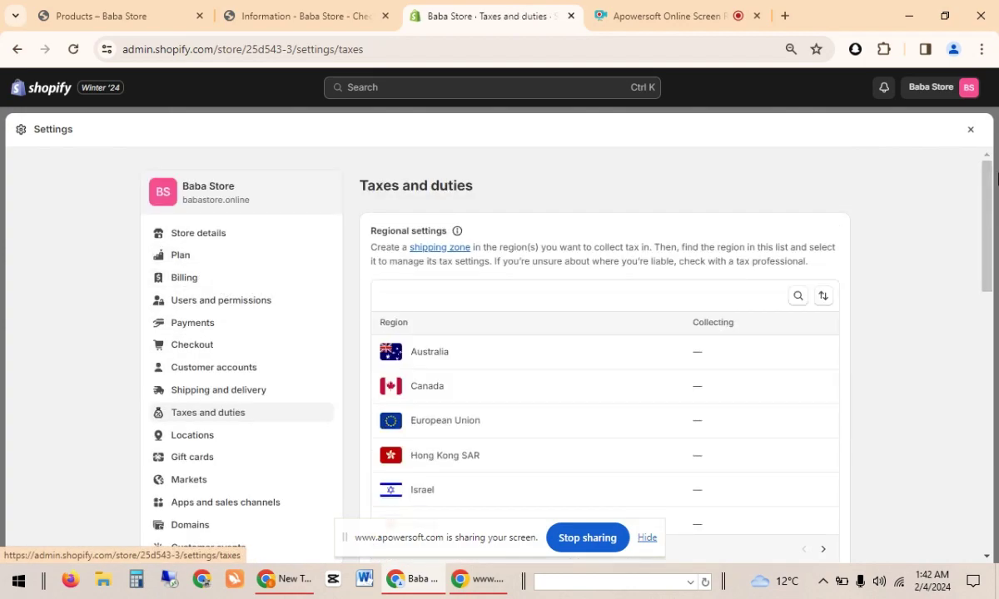
left_click_drag(994, 187, 956, 322)
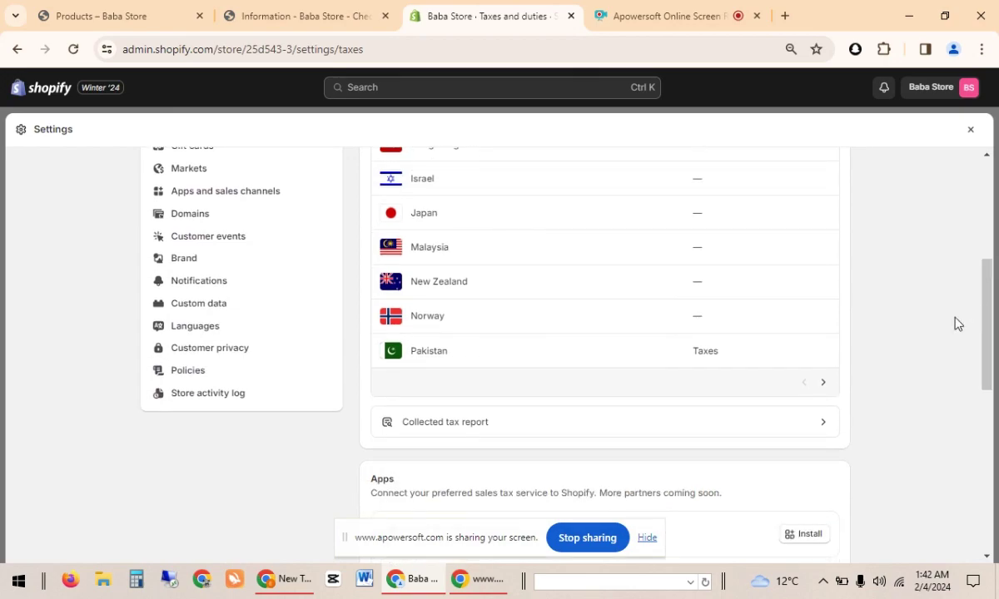
left_click(553, 356)
Step: Set Pakistan's country tax to 0% and save the tax settings
left_click_drag(989, 179, 988, 208)
left_click(427, 295)
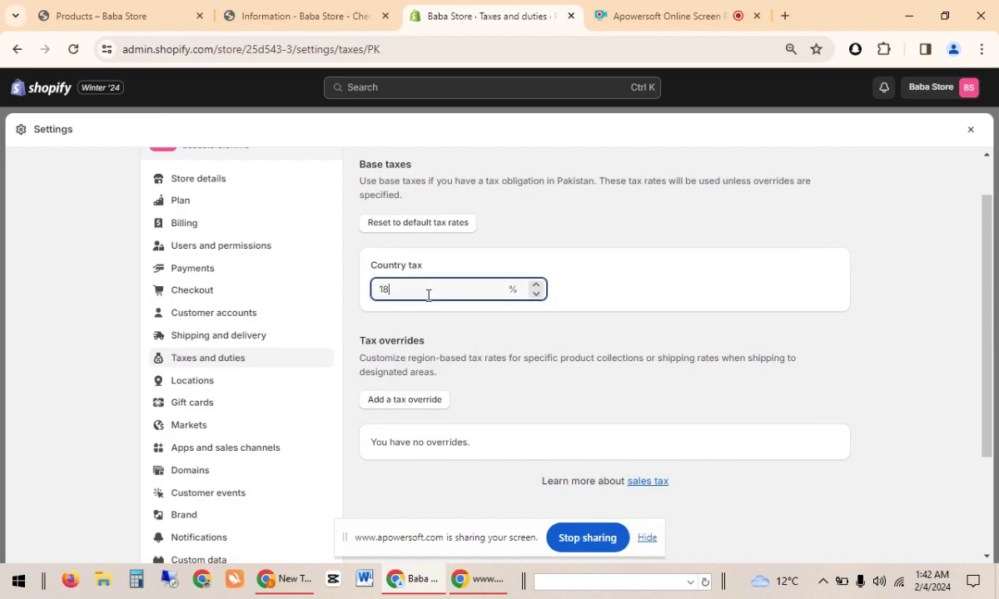
scroll(925, 299, "up", 1)
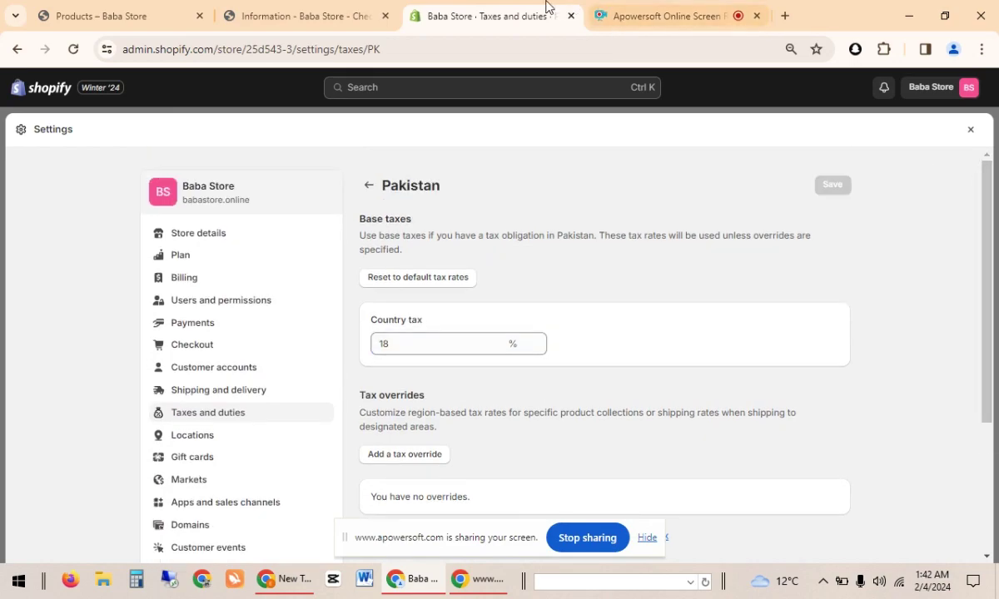
left_click(359, 7)
left_click(491, 13)
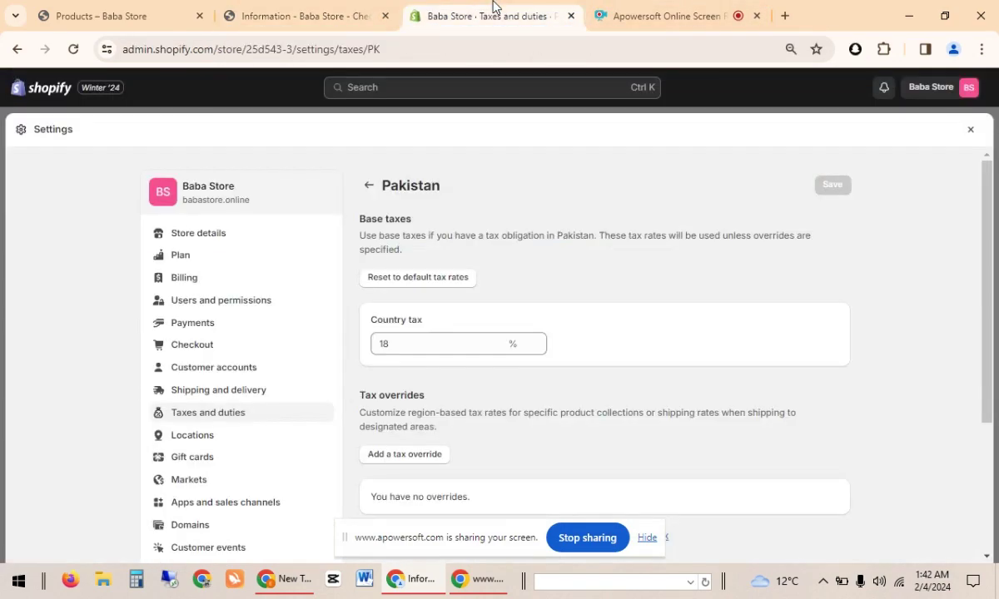
left_click(403, 347)
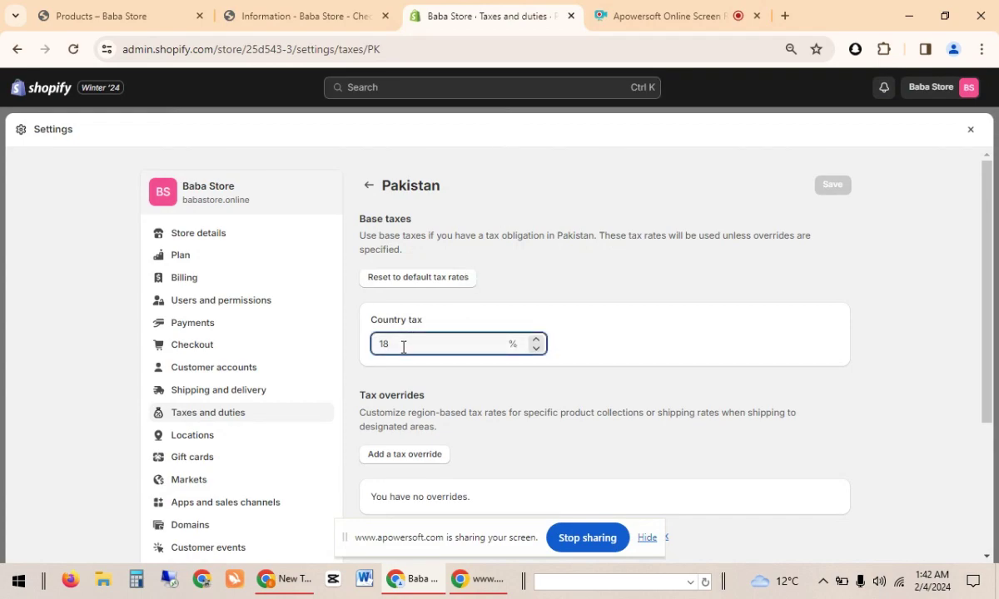
key("BackSpace")
key("BackSpace")
type("0")
left_click(832, 186)
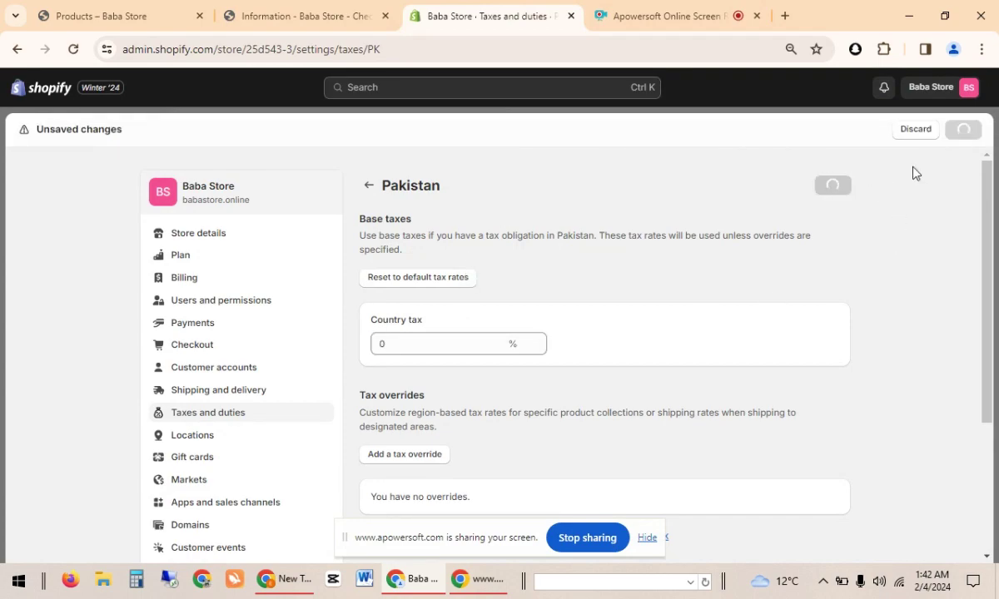
Step: Reload the checkout page and check the order summary for the tax amount and total
left_click(345, 10)
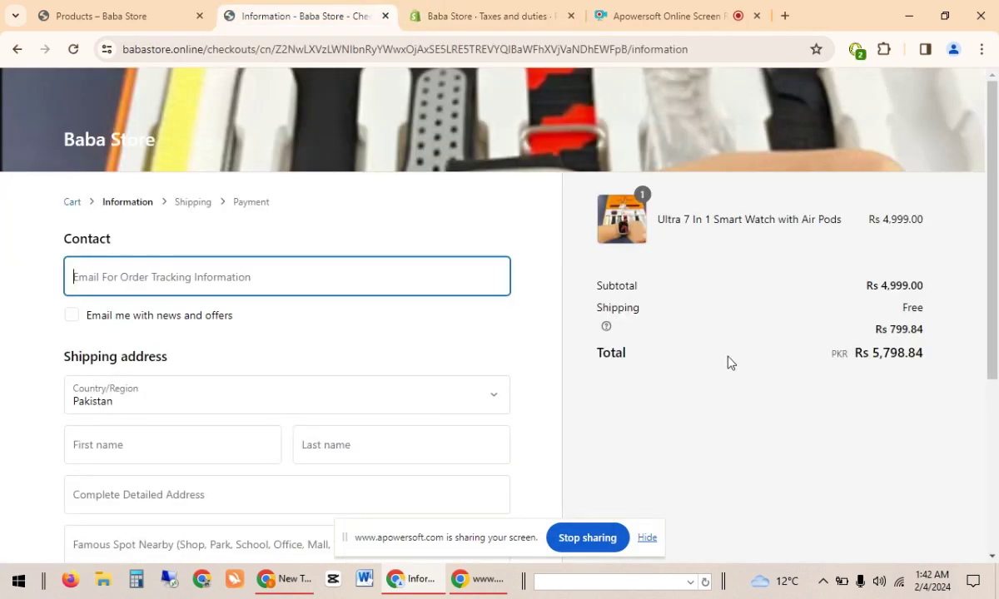
right_click(759, 426)
left_click(584, 146)
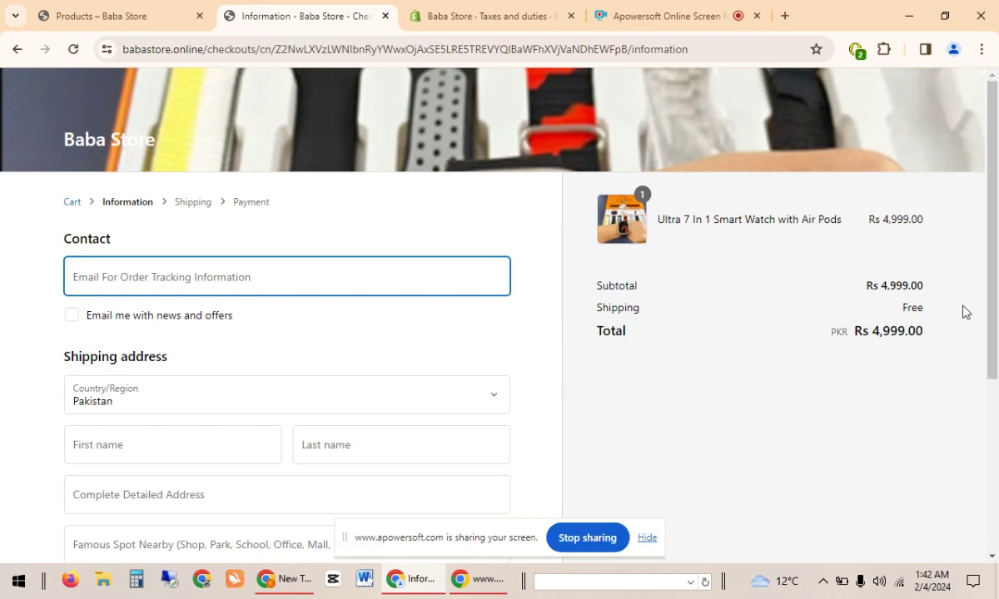
left_click(646, 537)
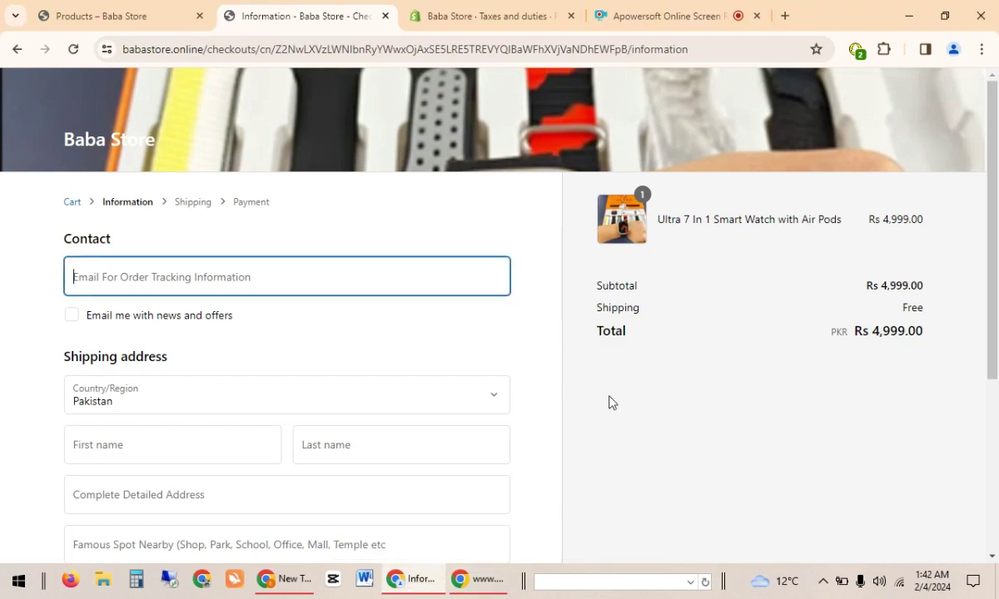
left_click(658, 16)
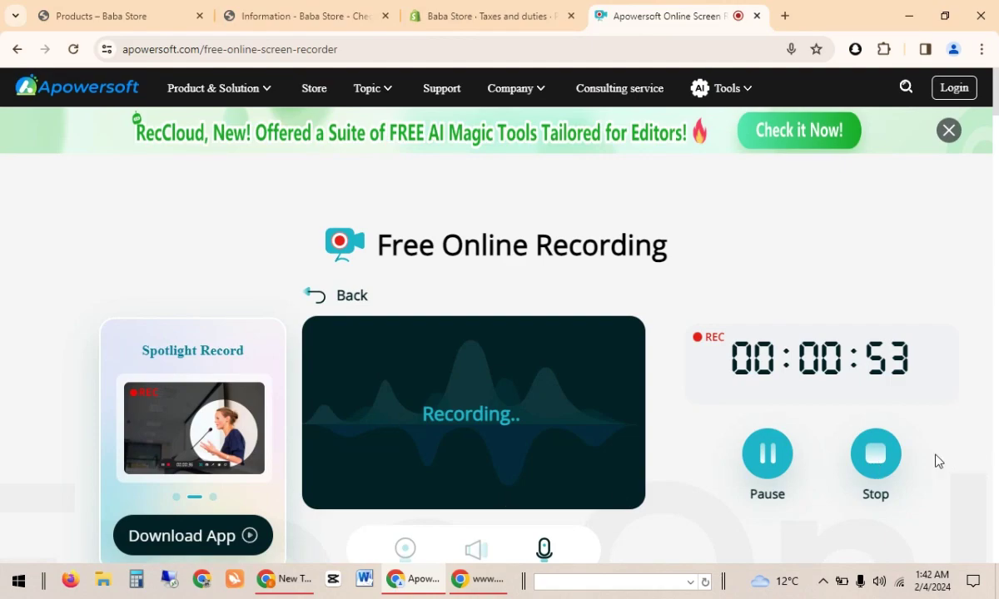